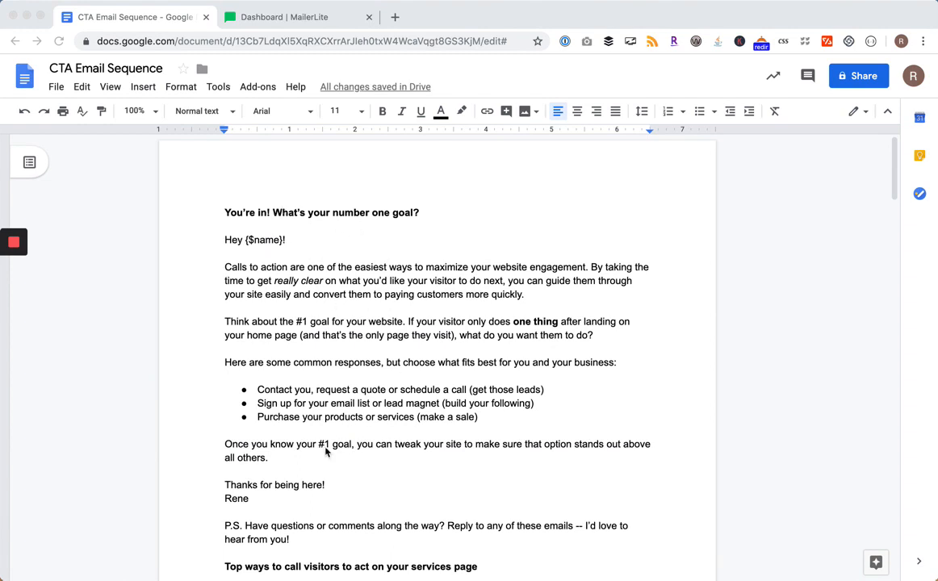
- Review all the email drafts in the CTA Email Sequence document, from the first email to the closing one
scroll(331, 477, "down", 5)
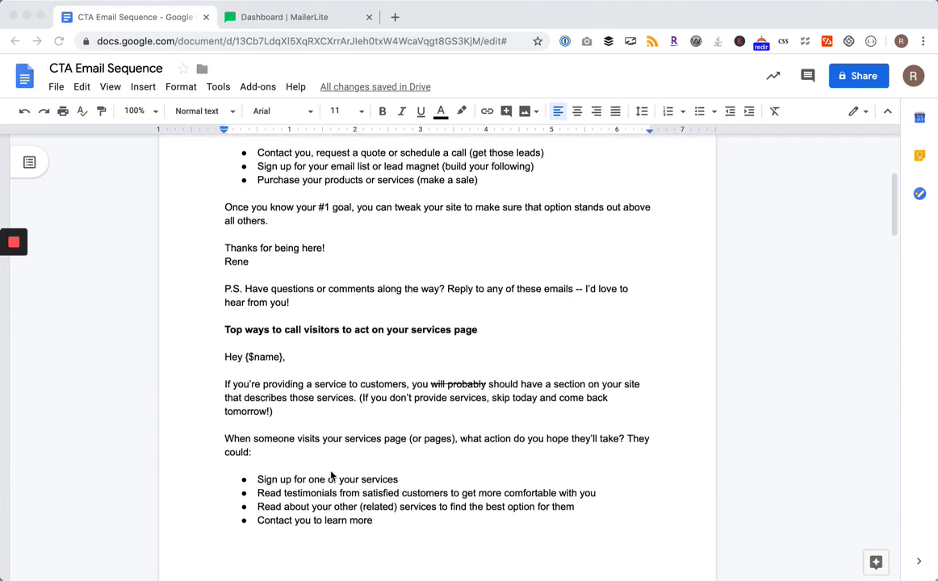
scroll(331, 476, "down", 12)
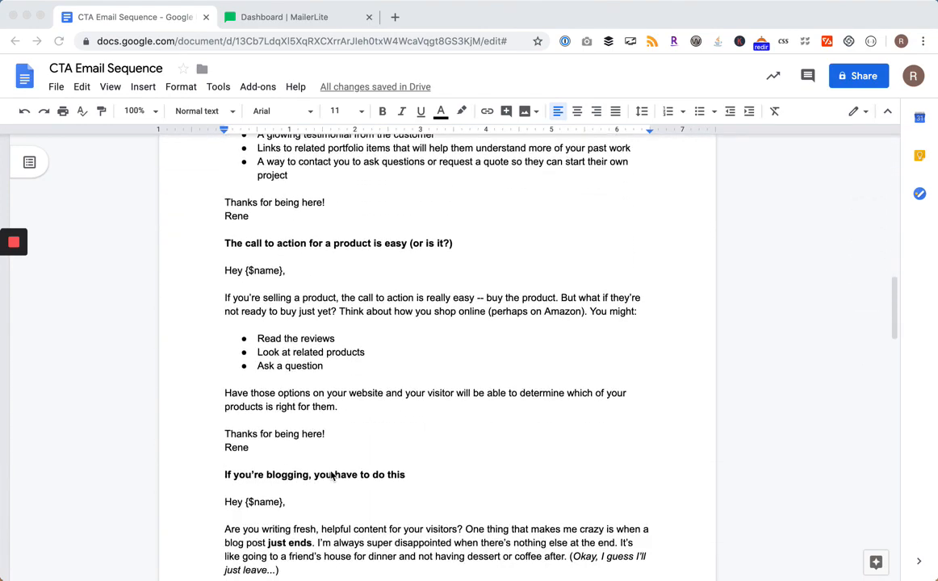
scroll(331, 476, "down", 13)
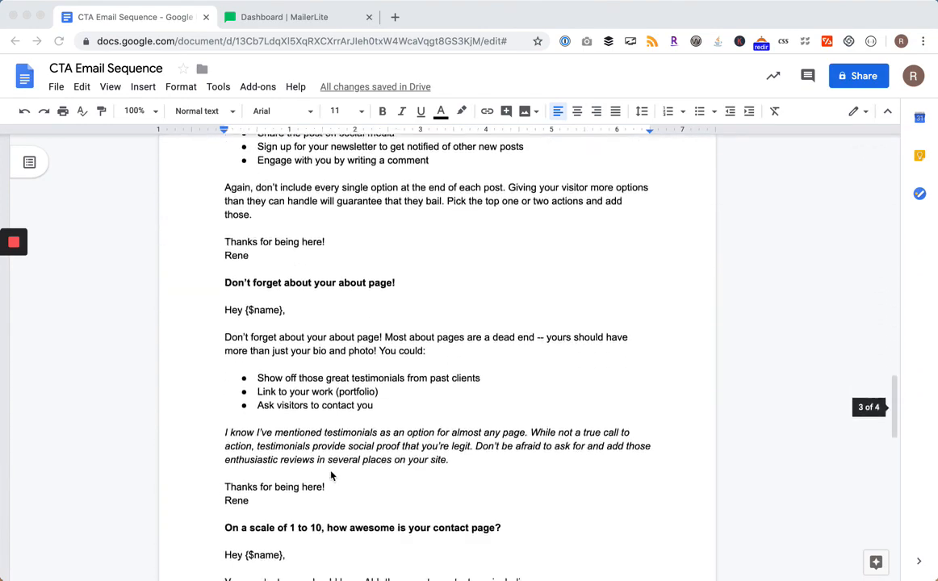
scroll(331, 476, "down", 8)
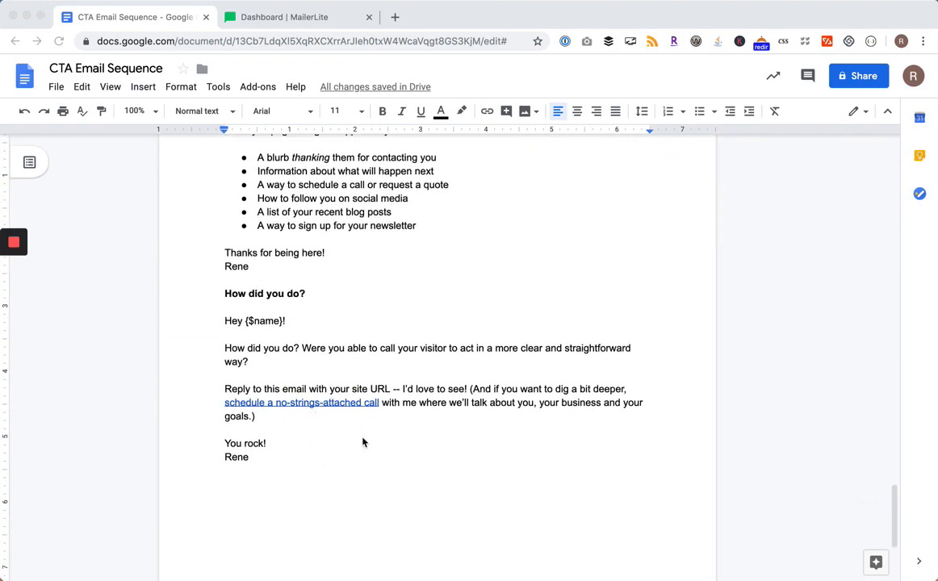
scroll(362, 442, "up", 20)
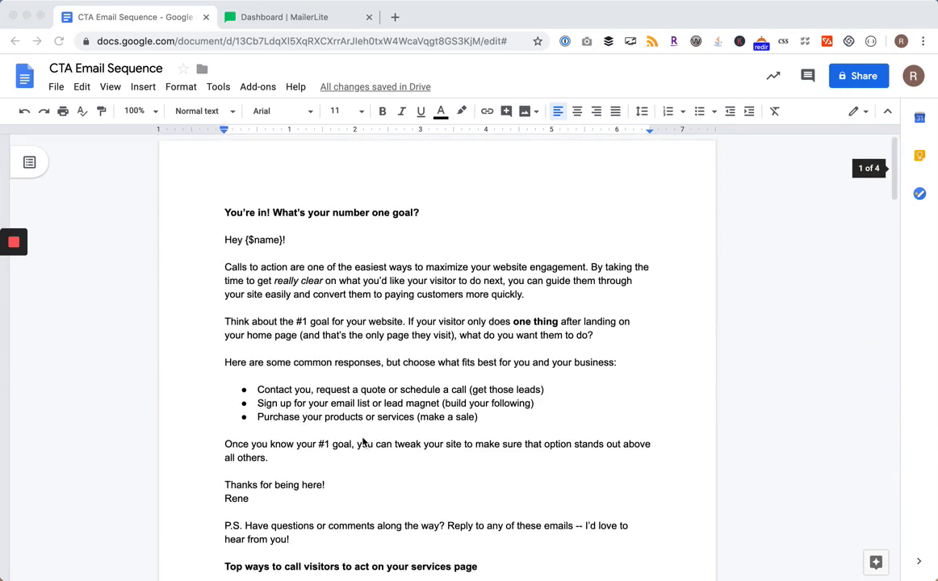
- Switch to MailerLite and create a new subscriber group named "CTA Email Sequence"
left_click(278, 19)
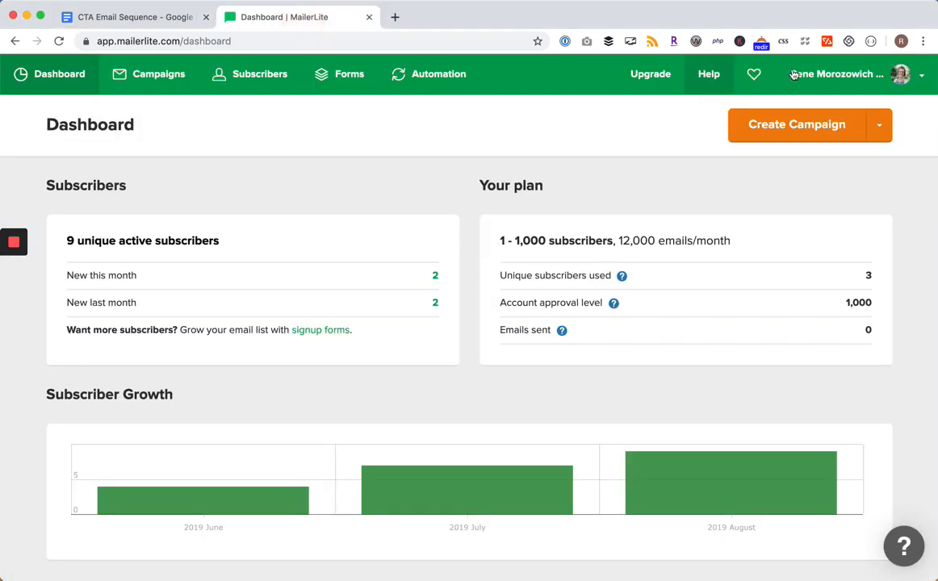
left_click(246, 78)
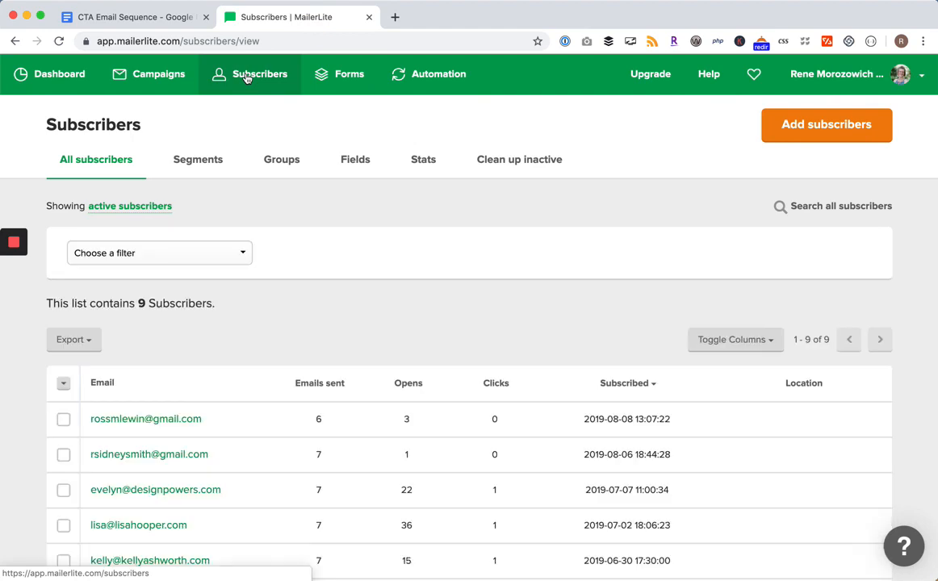
left_click(278, 160)
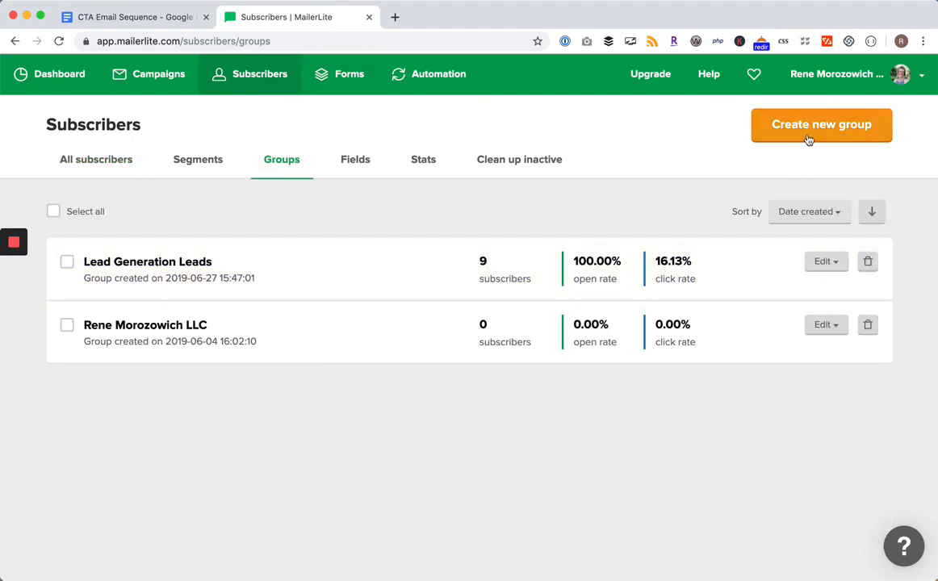
left_click(808, 139)
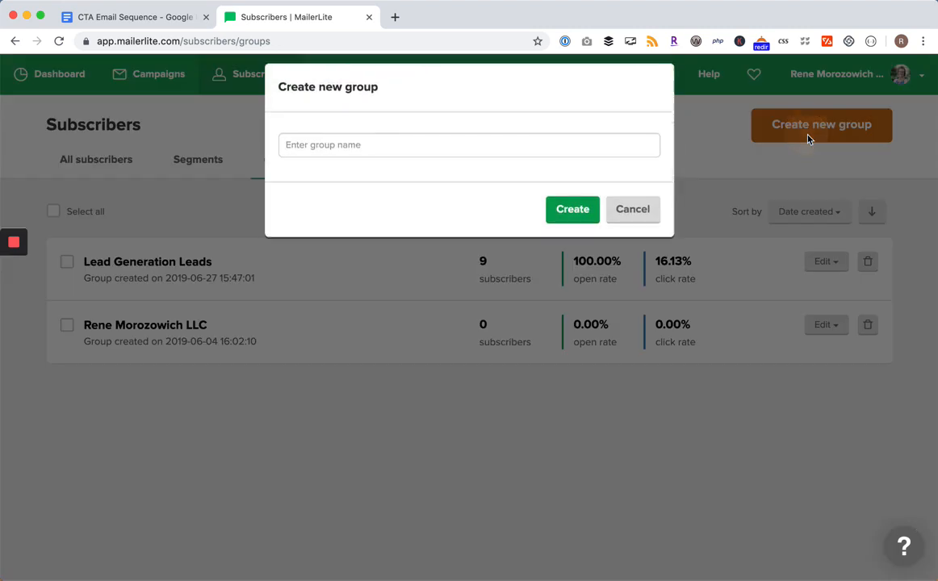
left_click(377, 158)
type("CTA Em")
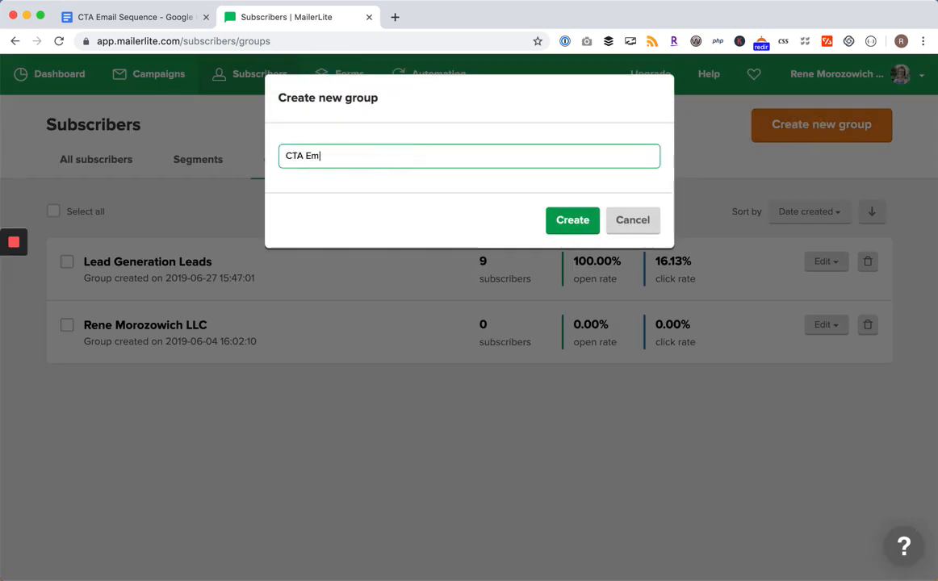
type("ail Sequence")
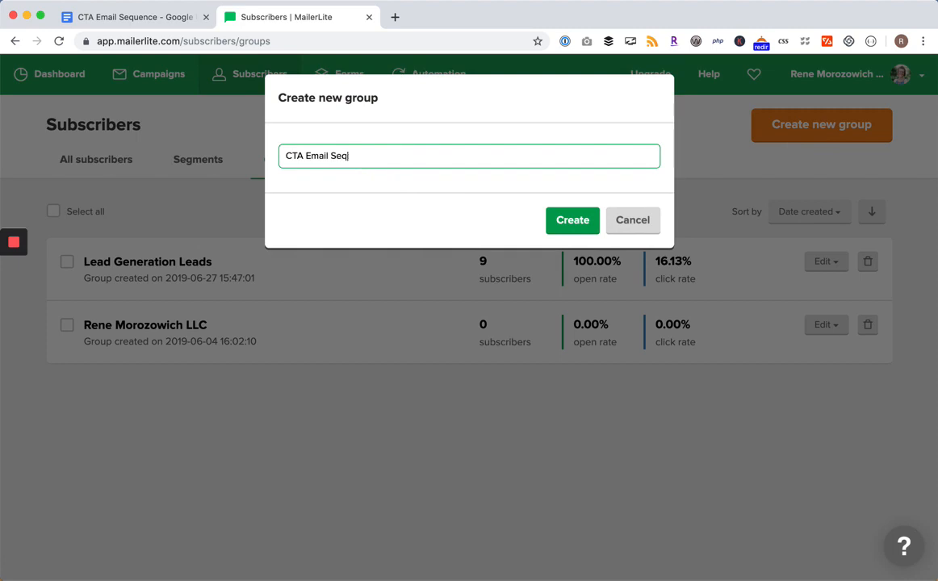
left_click(570, 224)
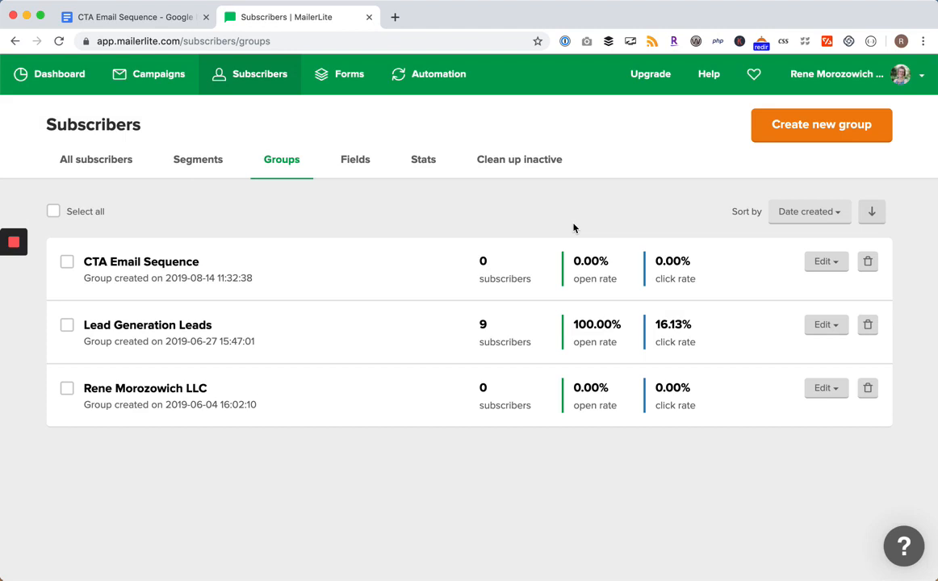
- Create a new automation workflow and name it "CTA Email Sequence"
left_click(429, 79)
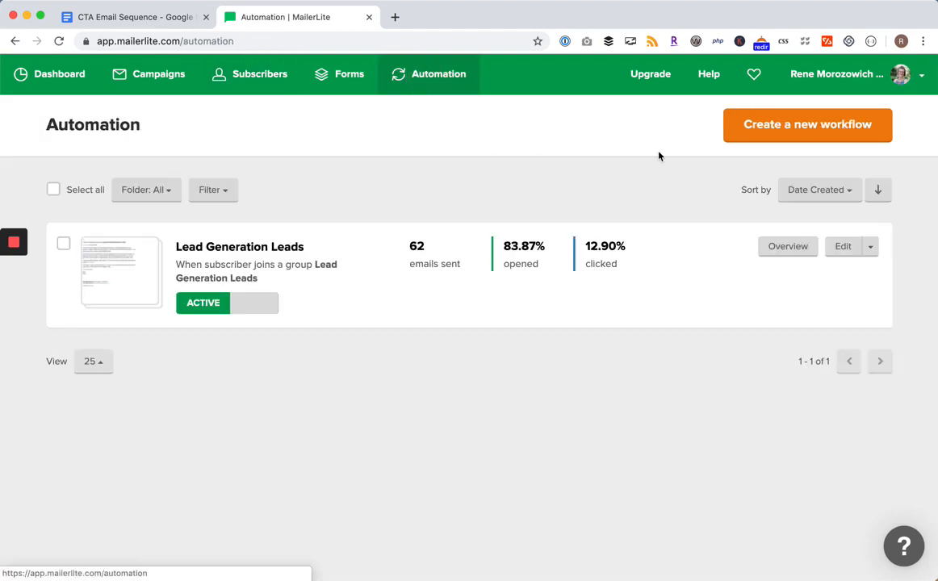
left_click(782, 127)
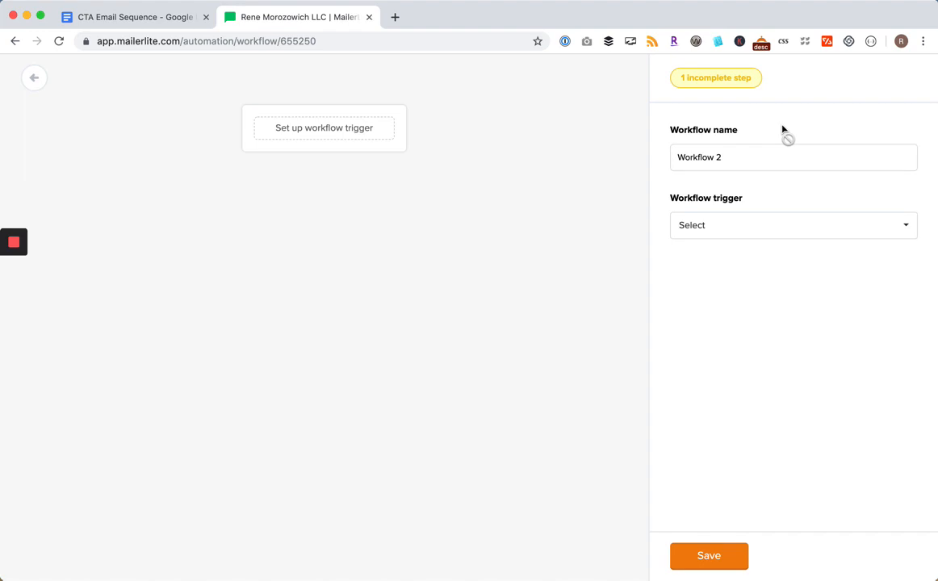
left_click(721, 158)
left_click_drag(739, 160, 642, 164)
type("CTA Email Sequence")
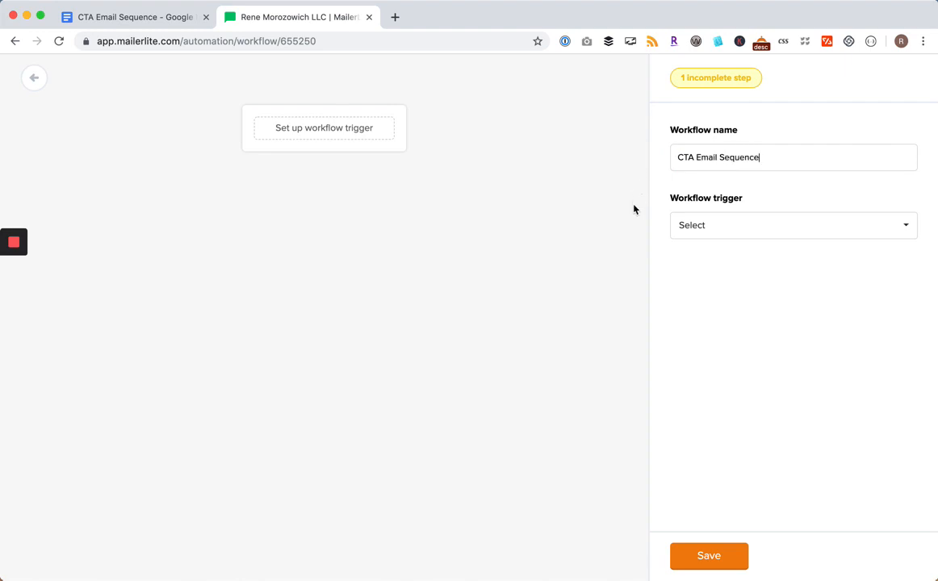
- Set the workflow trigger to when a subscriber joins the CTA Email Sequence group, and save it
left_click(712, 226)
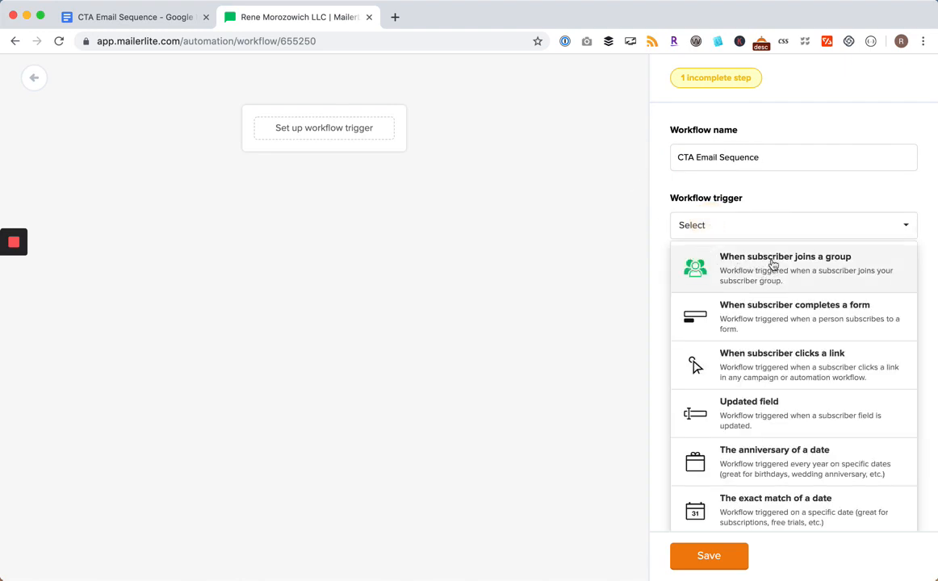
left_click(725, 273)
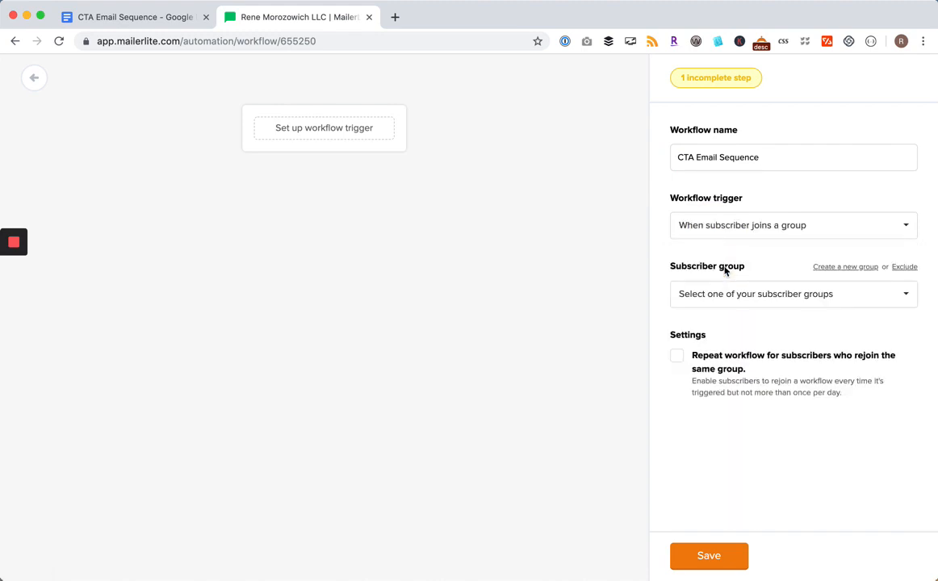
left_click(722, 295)
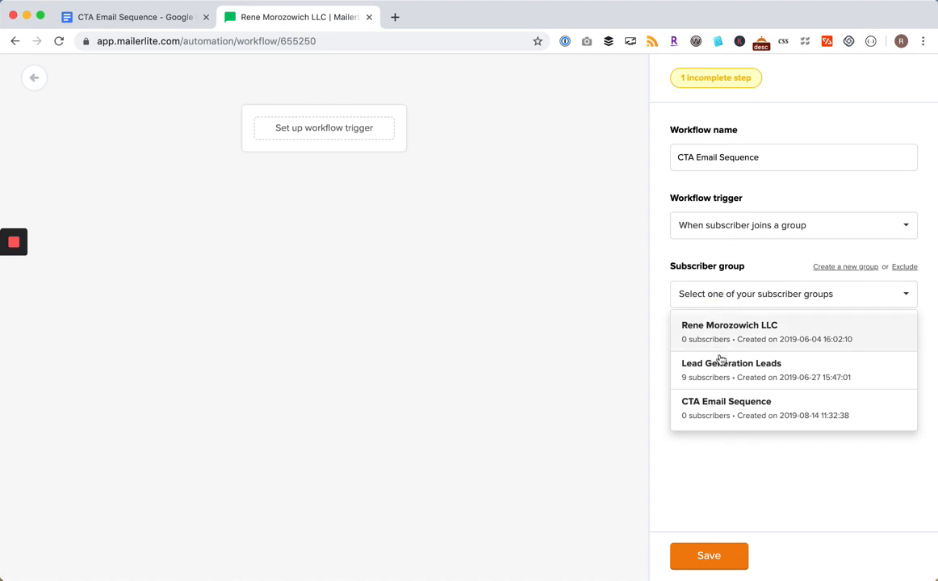
left_click(702, 415)
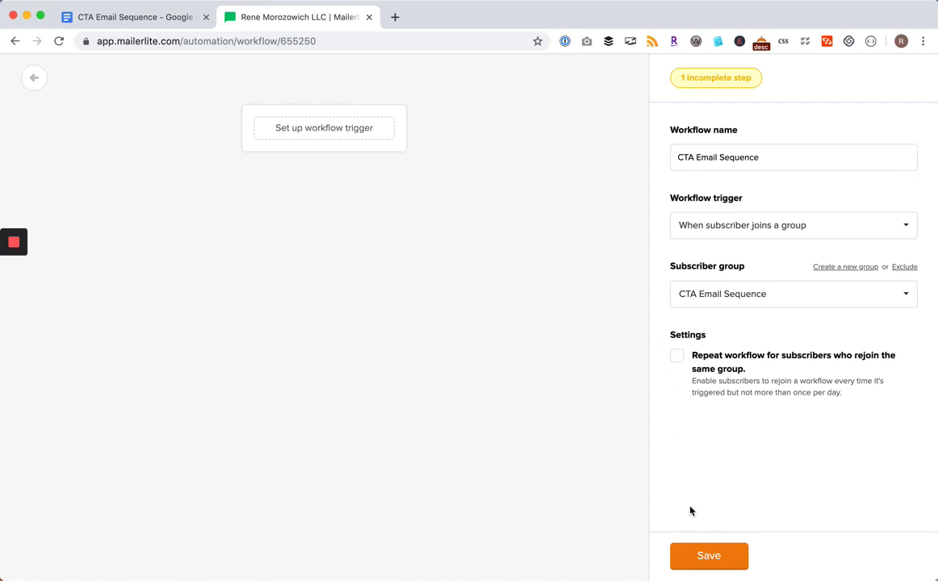
left_click(710, 556)
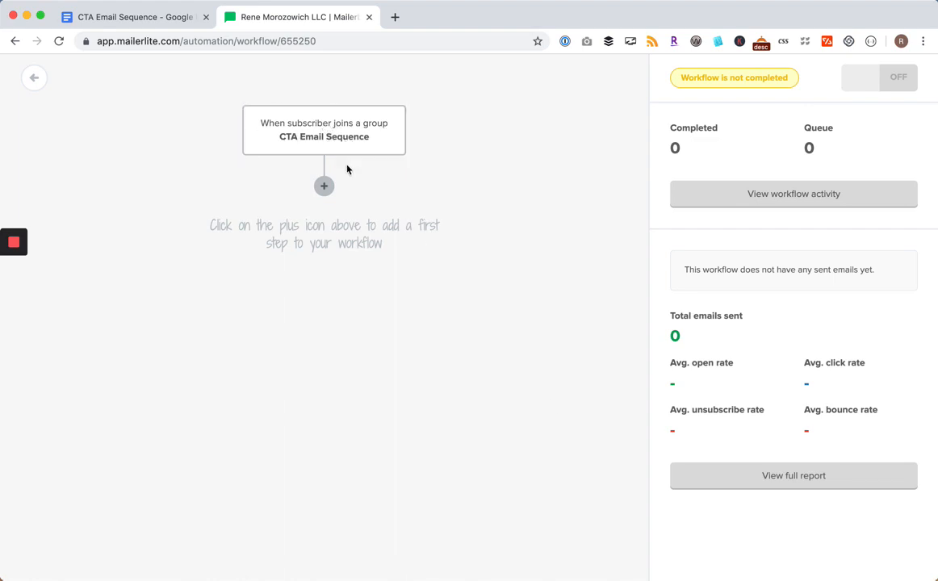
- Add an email below the workflow trigger, with the subject "You're in! What's your number one goal?" copied from the Google Docs draft
left_click(324, 188)
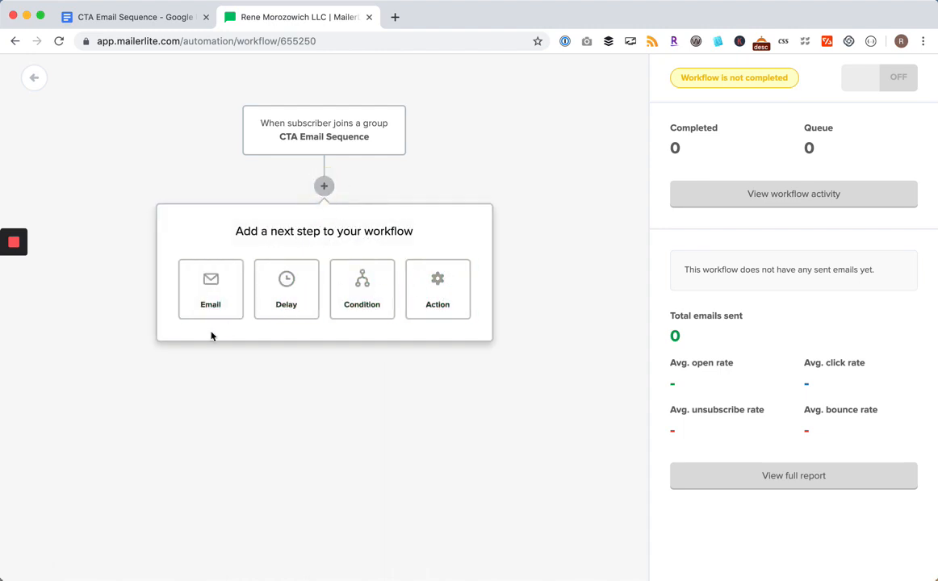
left_click(209, 301)
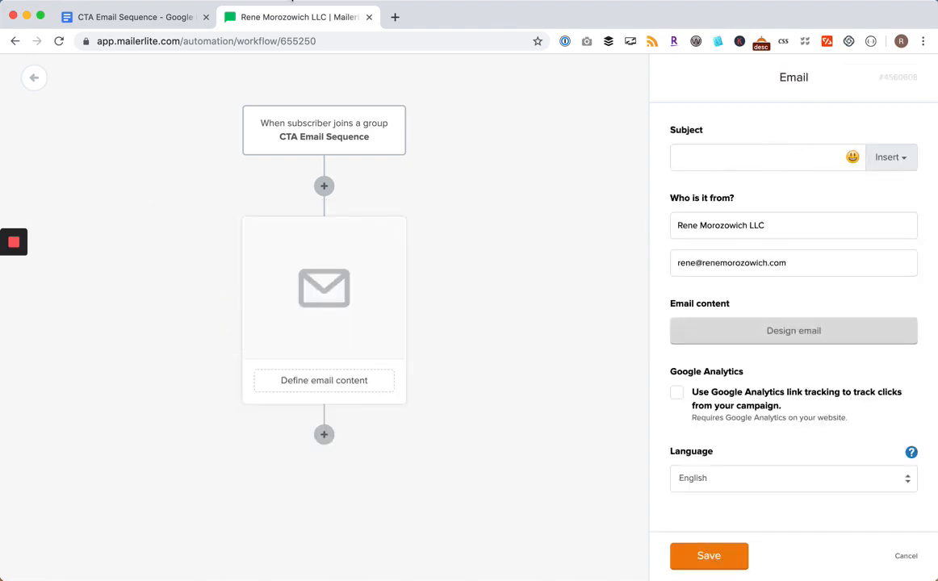
left_click(137, 17)
left_click_drag(225, 213, 413, 212)
key("super+c")
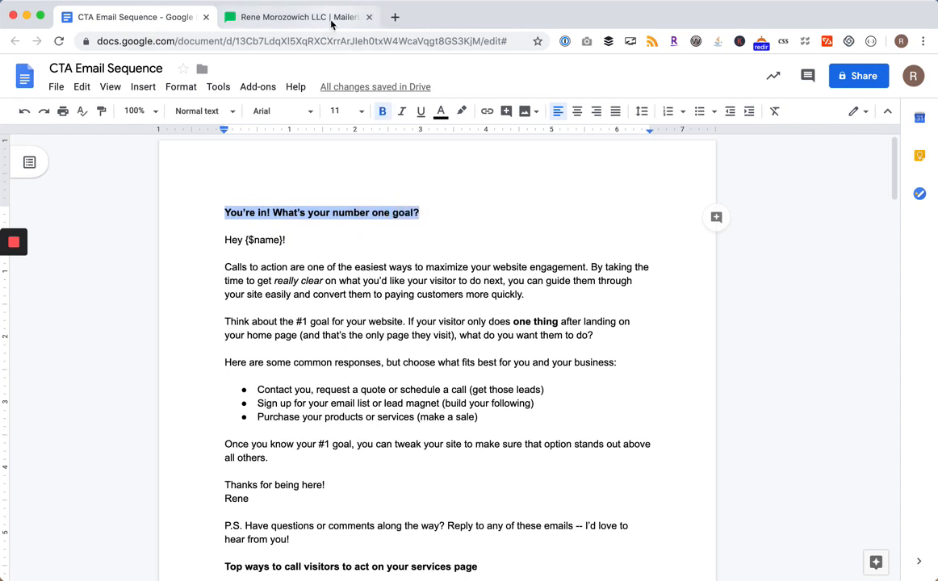
left_click(331, 24)
left_click(726, 157)
key("super+v")
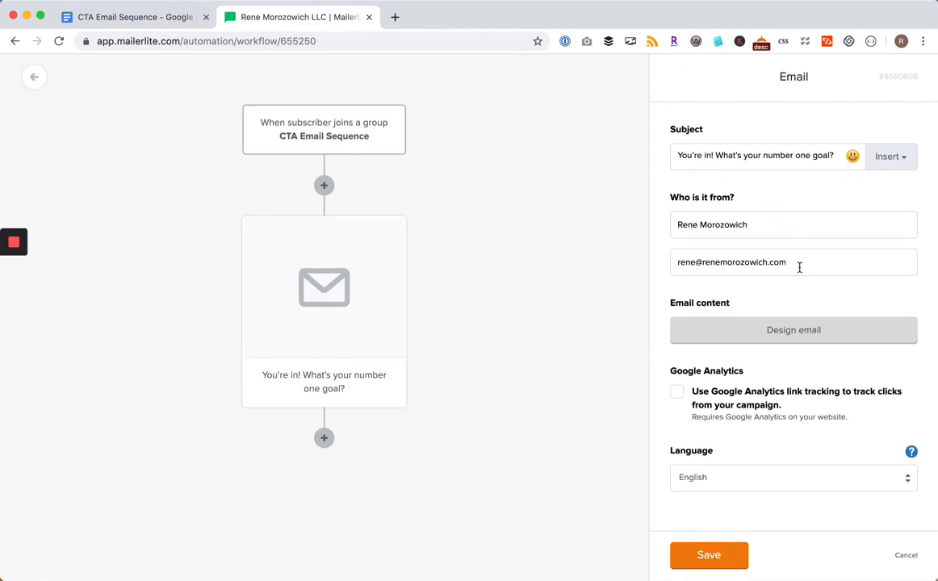
- Start designing the email's content with the Rich Text Editor
left_click(802, 334)
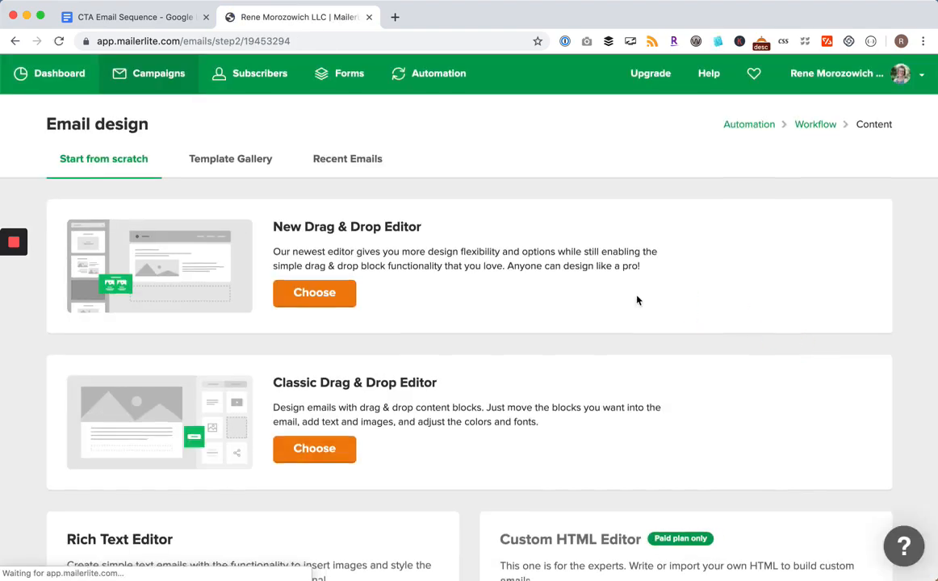
scroll(637, 300, "down", 3)
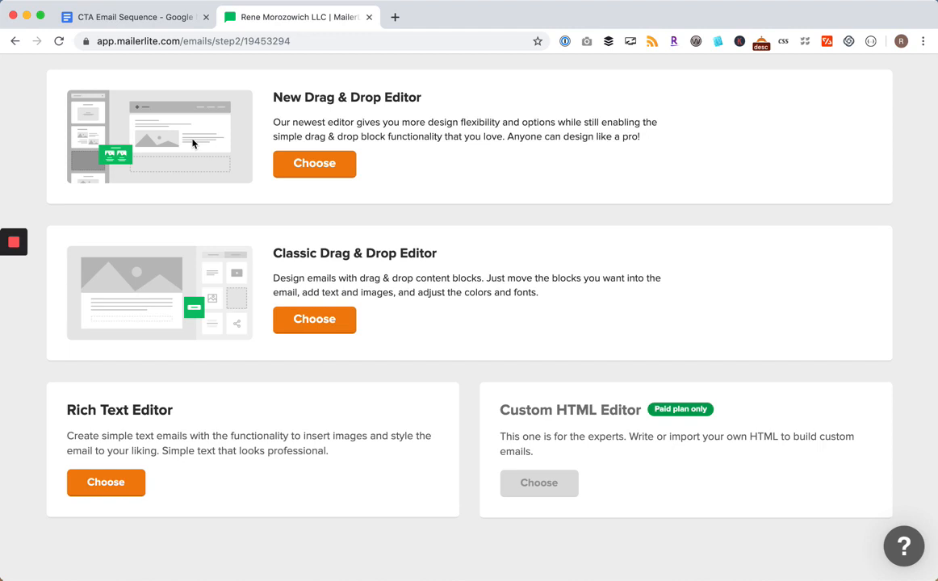
left_click(108, 492)
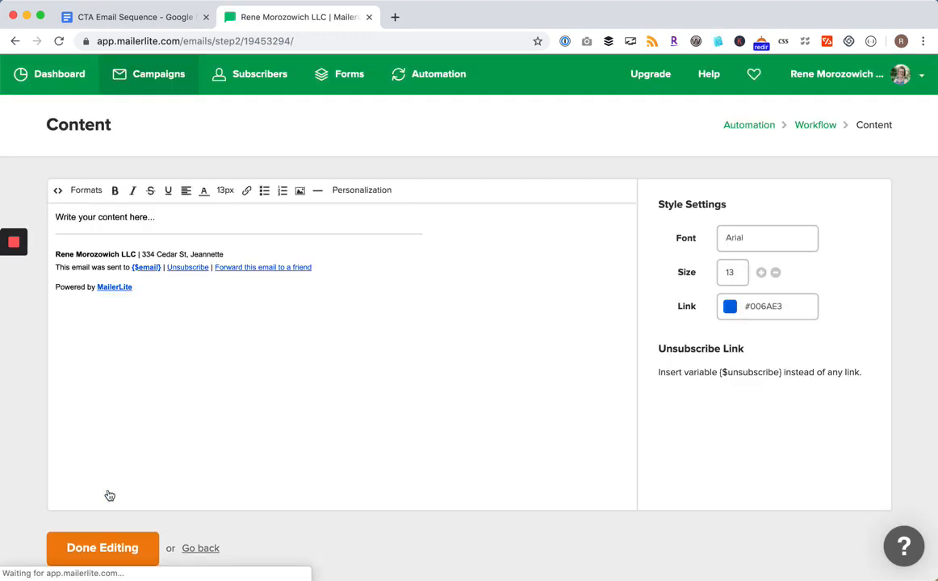
- Copy the first email's body, greeting through P.S., from the Google Docs draft and replace the placeholder text in the MailerLite email with it
left_click(135, 17)
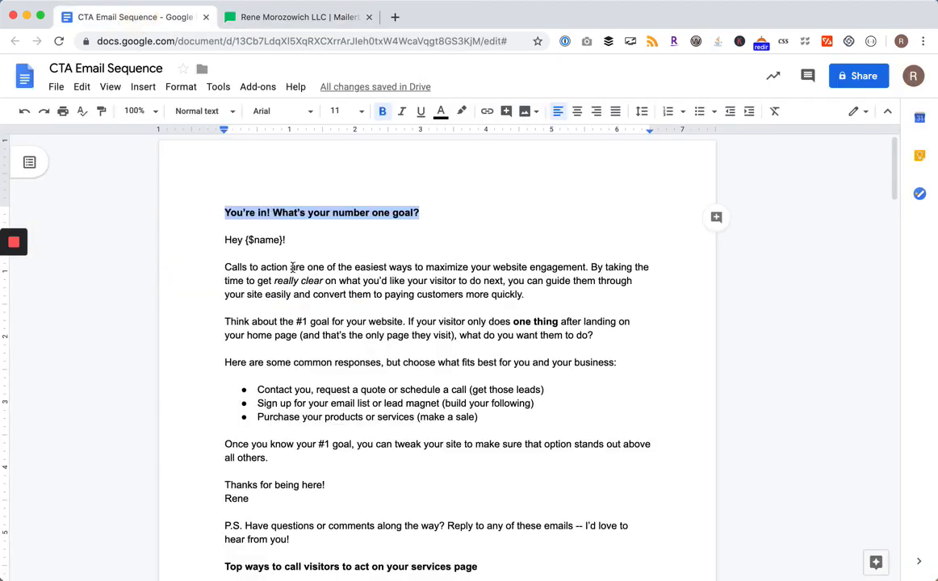
left_click(225, 239)
left_click(305, 541, "shift")
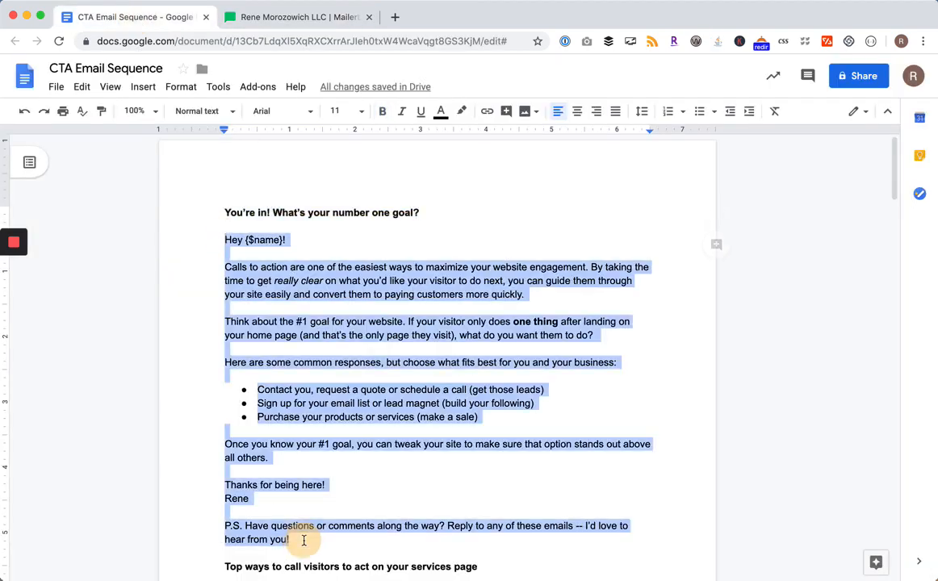
left_click(299, 17)
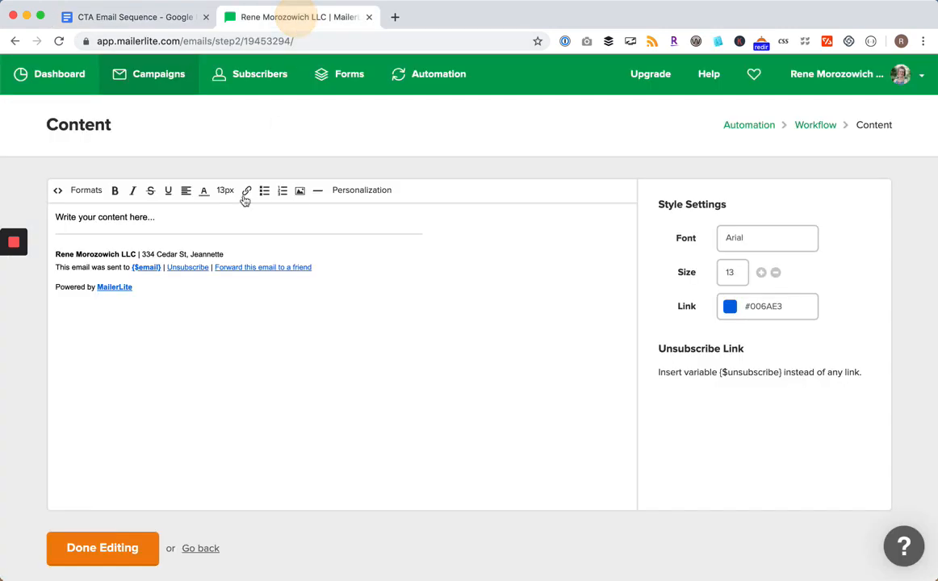
left_click(126, 217)
left_click_drag(157, 219, 56, 218)
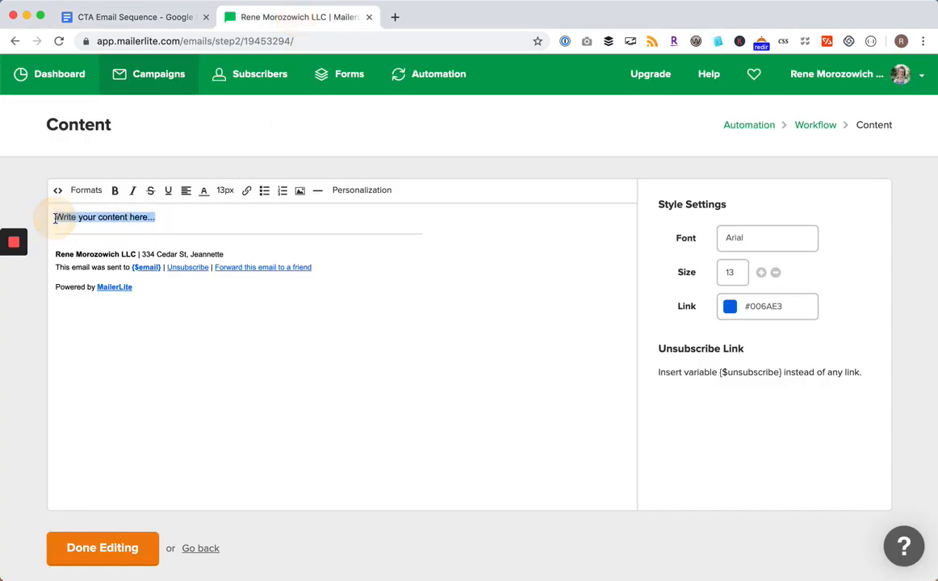
key("super+v")
- Remove the extra blank lines between the paragraphs and around the bulleted list, from the greeting down to "Thanks for being here!"
left_click(112, 234)
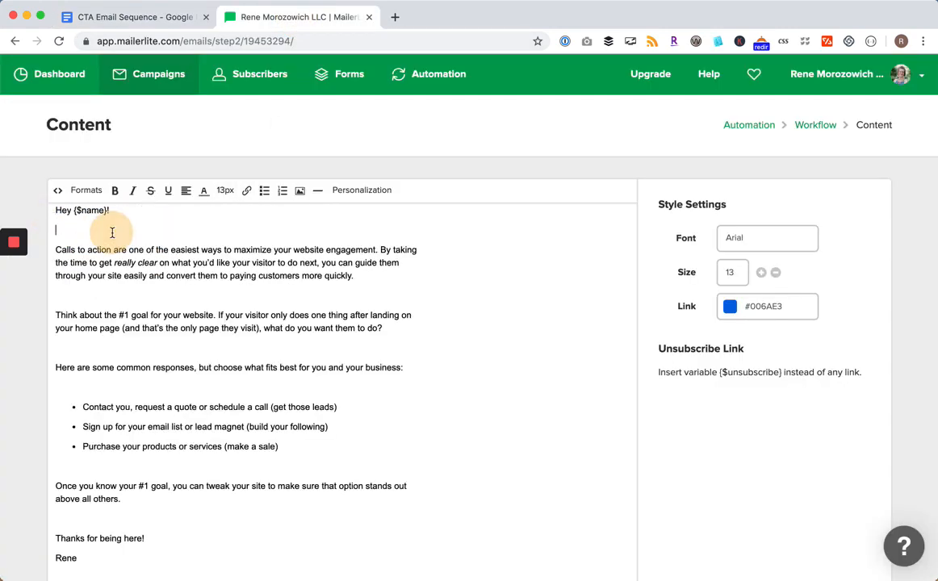
key("BackSpace")
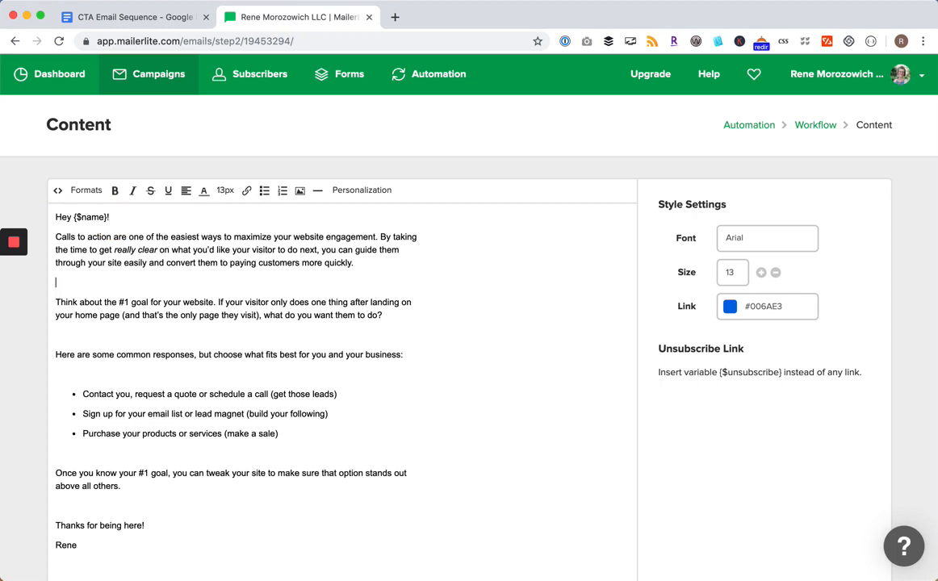
key("BackSpace")
left_click(77, 315)
key("BackSpace")
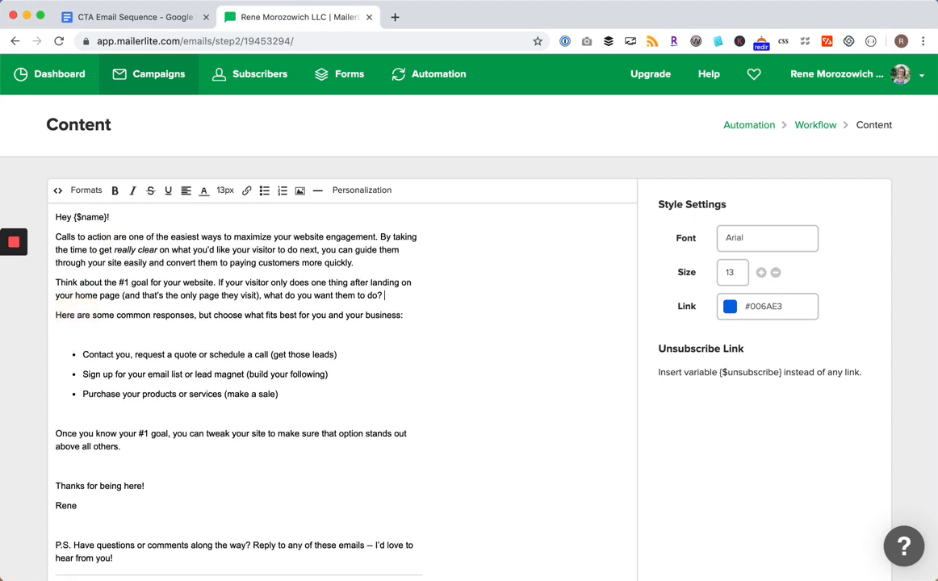
key("BackSpace")
key("Down")
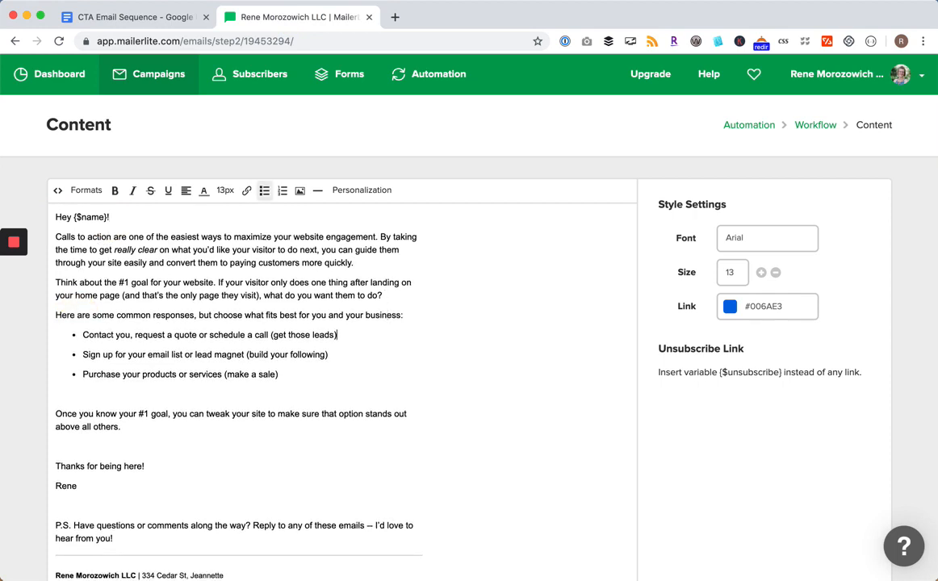
key("Down")
key("BackSpace")
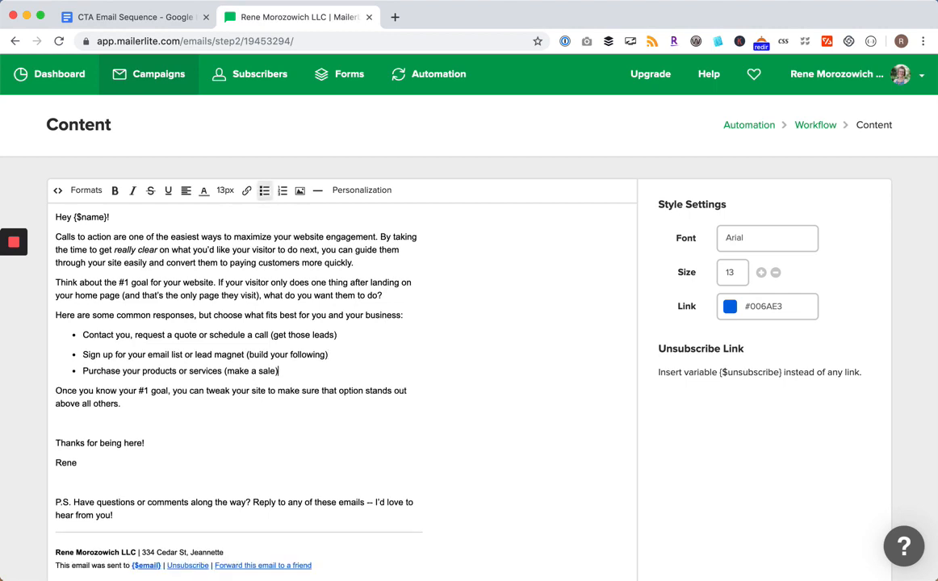
key("Down")
key("BackSpace")
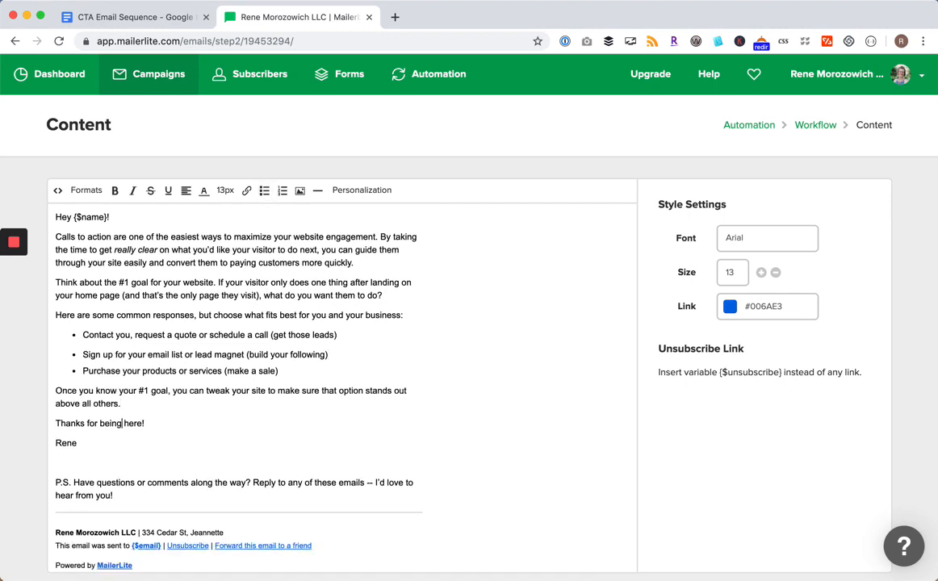
- Place the sender's name on a single line break directly below "Thanks for being here!" and remove the blank line before the P.S
key("BackSpace")
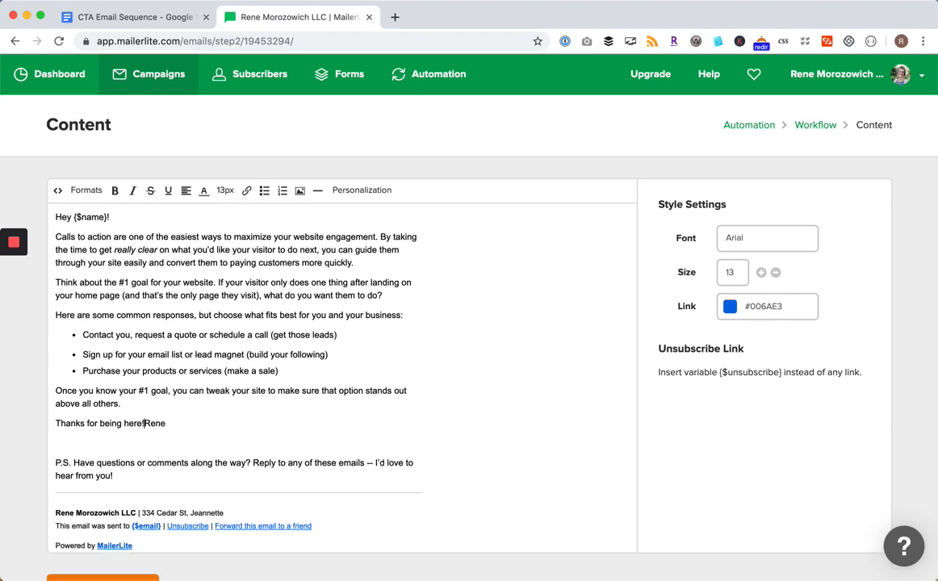
key("shift+Return")
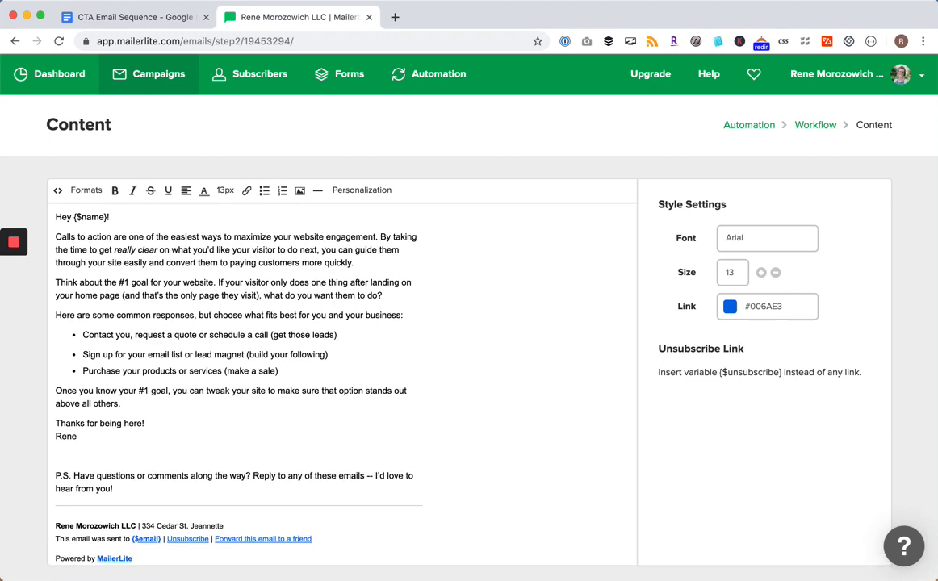
left_click(67, 456)
key("BackSpace")
- Set the email's font size to 15, check the body text, and finish editing the content
scroll(239, 377, "down", 3)
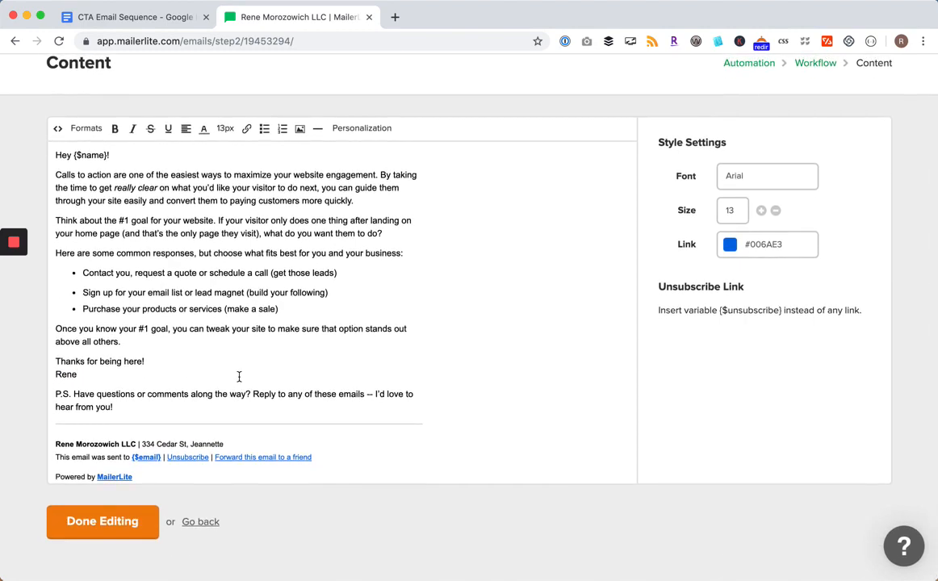
scroll(239, 377, "up", 2)
scroll(239, 377, "up", 1)
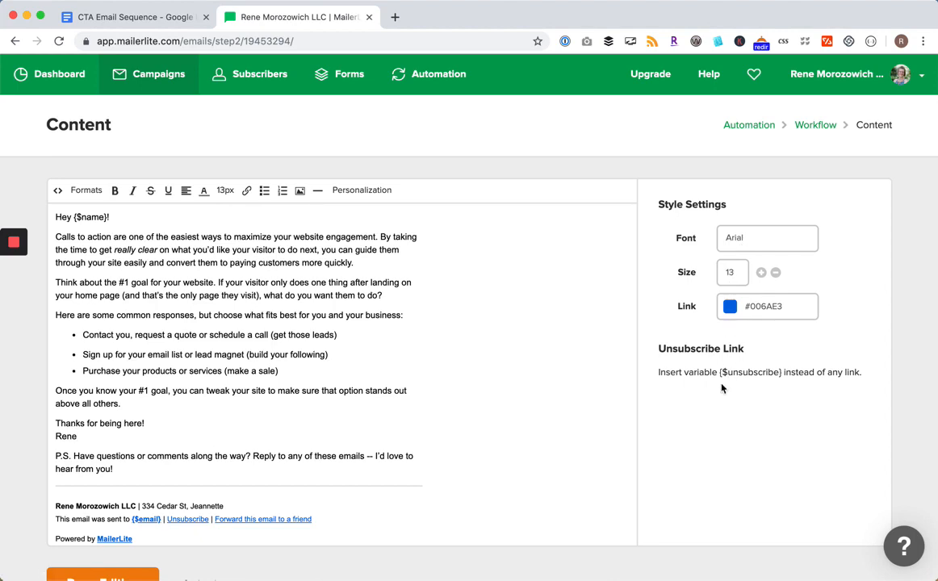
left_click(762, 273)
left_click(762, 273)
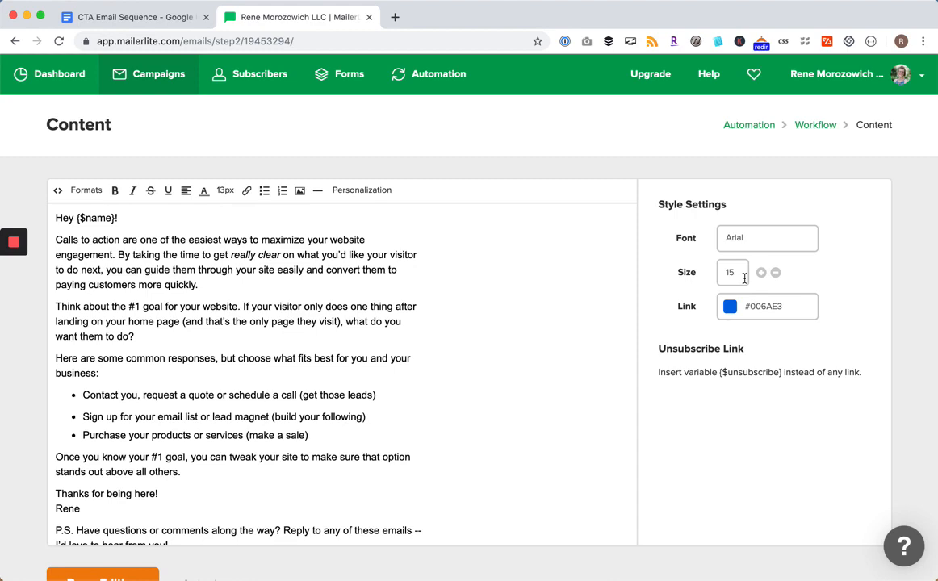
left_click(77, 396)
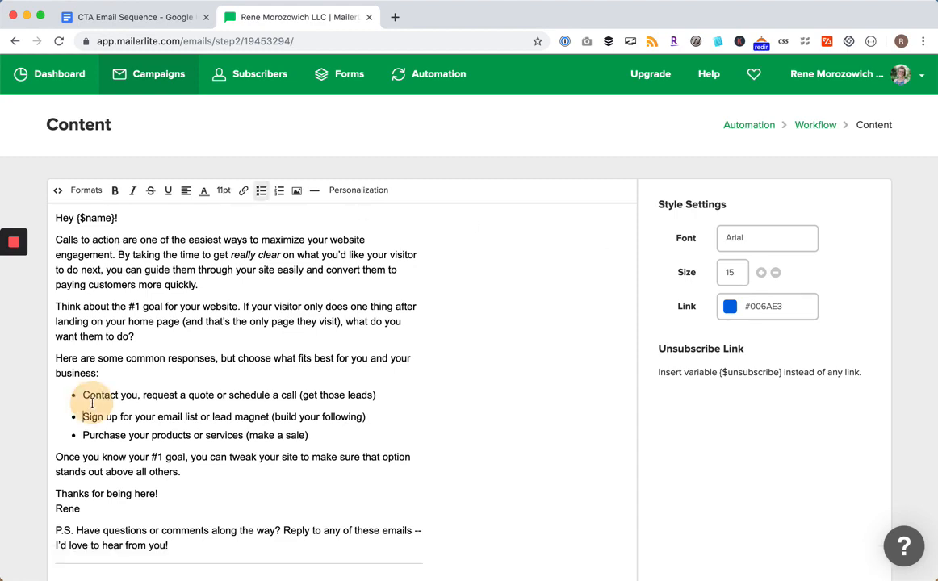
scroll(153, 371, "down", 3)
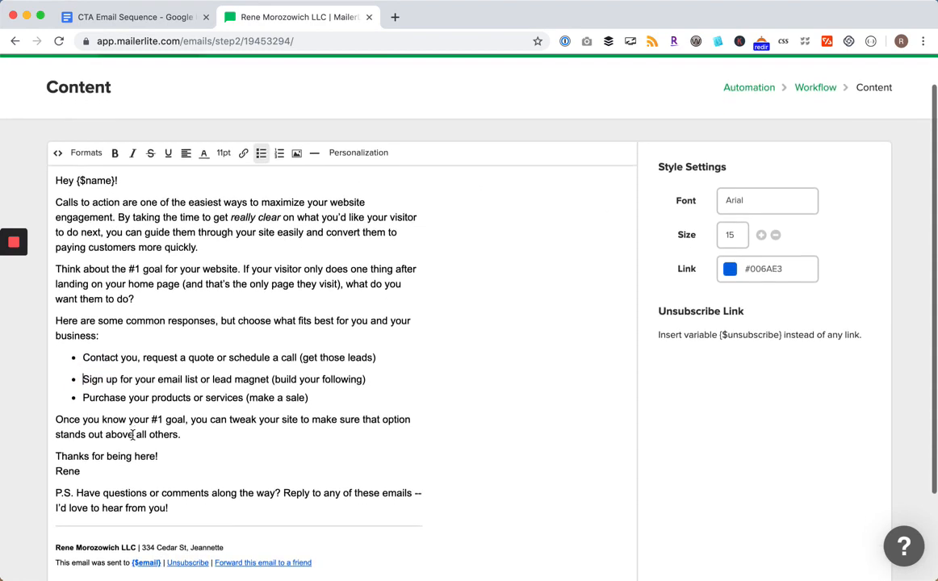
scroll(173, 363, "down", 1)
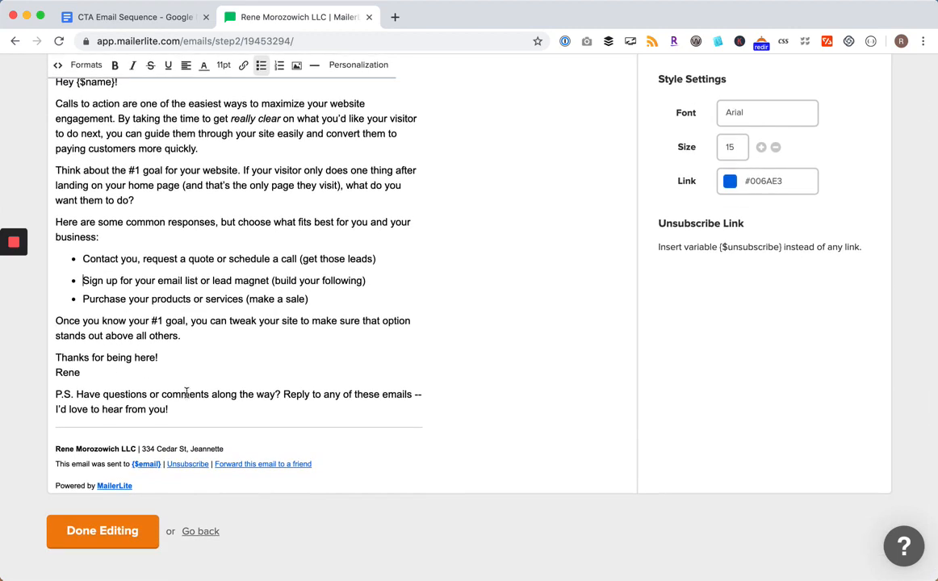
scroll(189, 361, "up", 3)
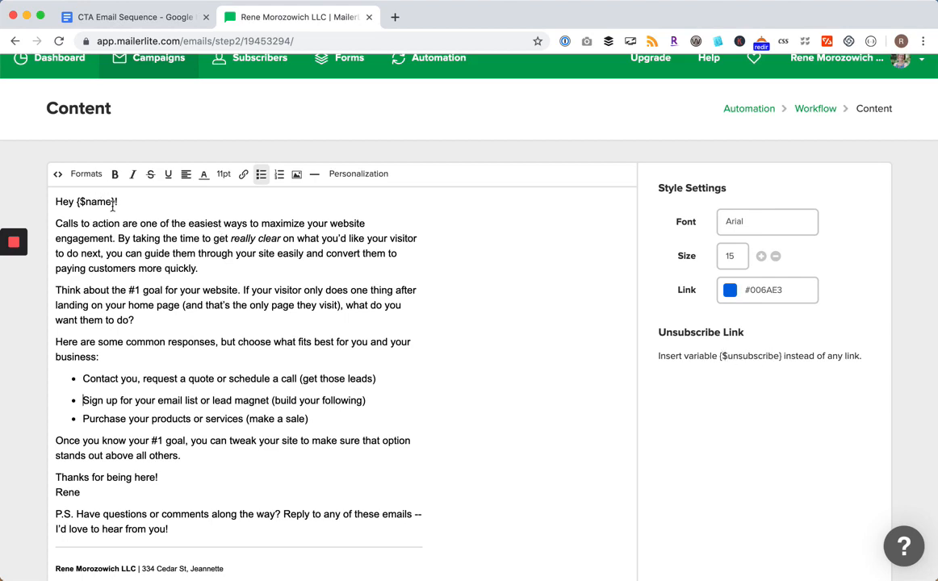
scroll(113, 205, "down", 3)
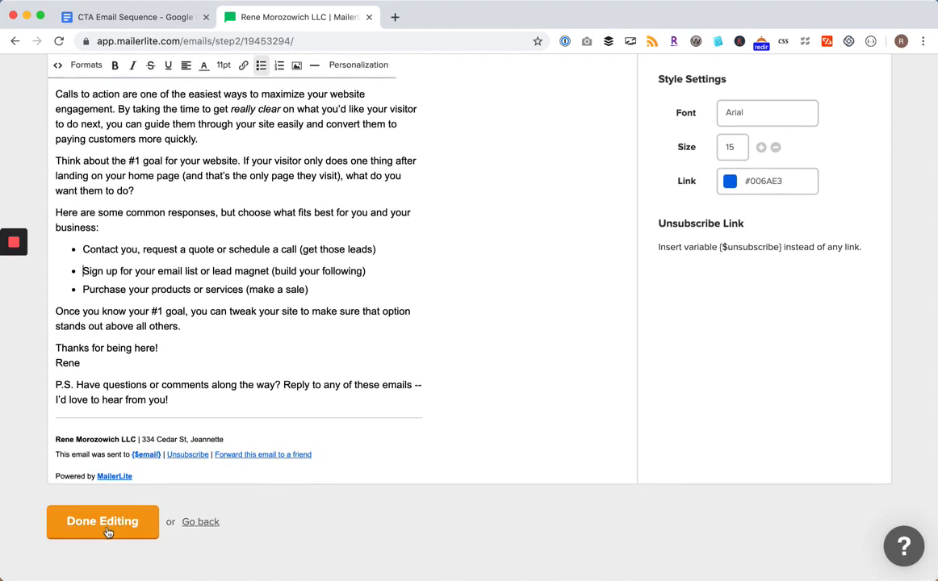
left_click(105, 525)
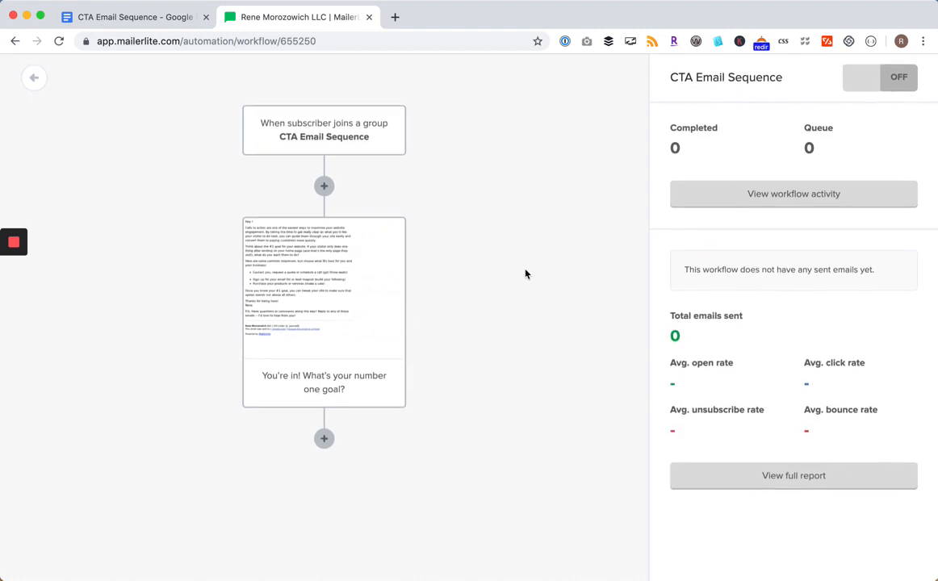
- Add a delay of 1 day below the first email in the workflow and save it
left_click(324, 438)
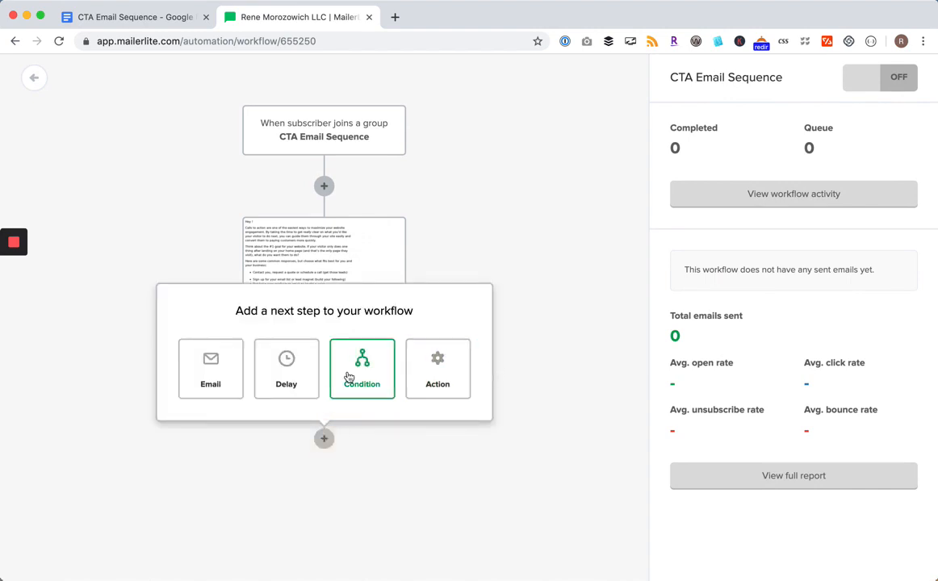
left_click(288, 374)
scroll(486, 315, "down", 1)
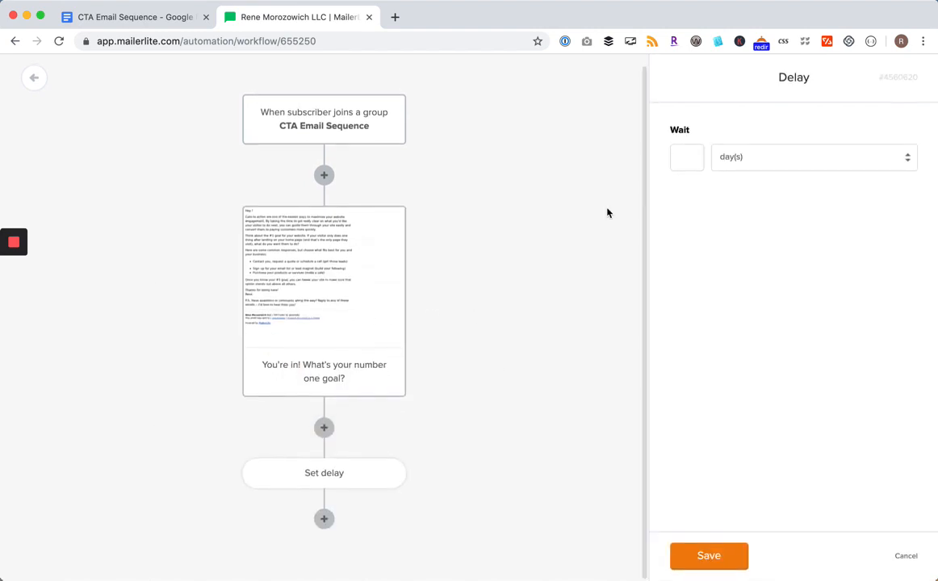
left_click(687, 159)
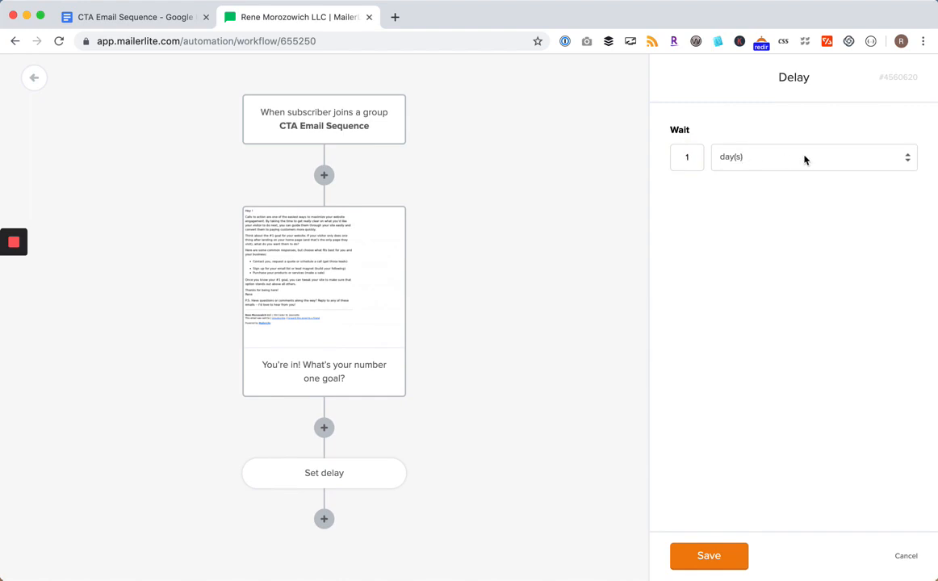
left_click(698, 556)
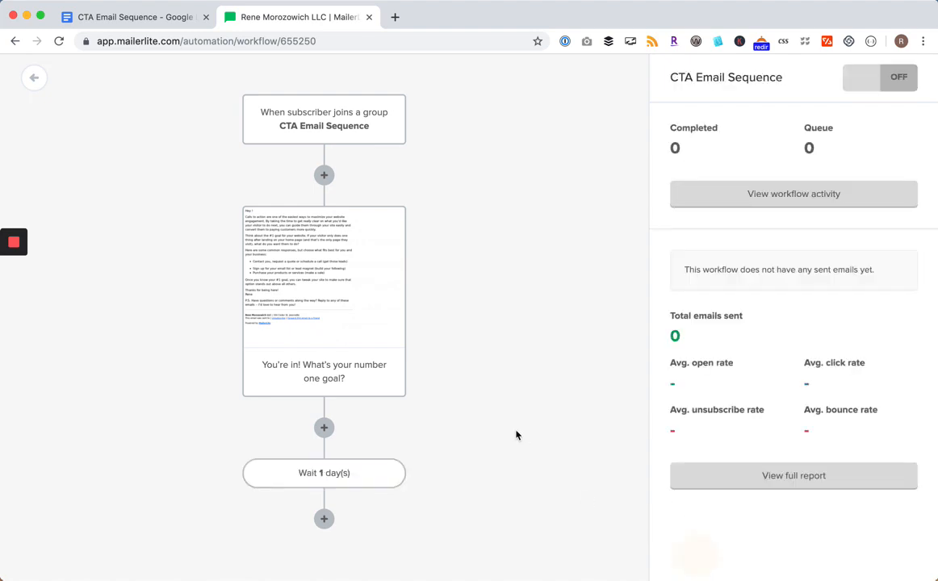
- Add an email after the delay, with the subject "Top ways to call visitors to act on your services page" copied from the Google Docs draft
left_click(324, 519)
left_click(213, 446)
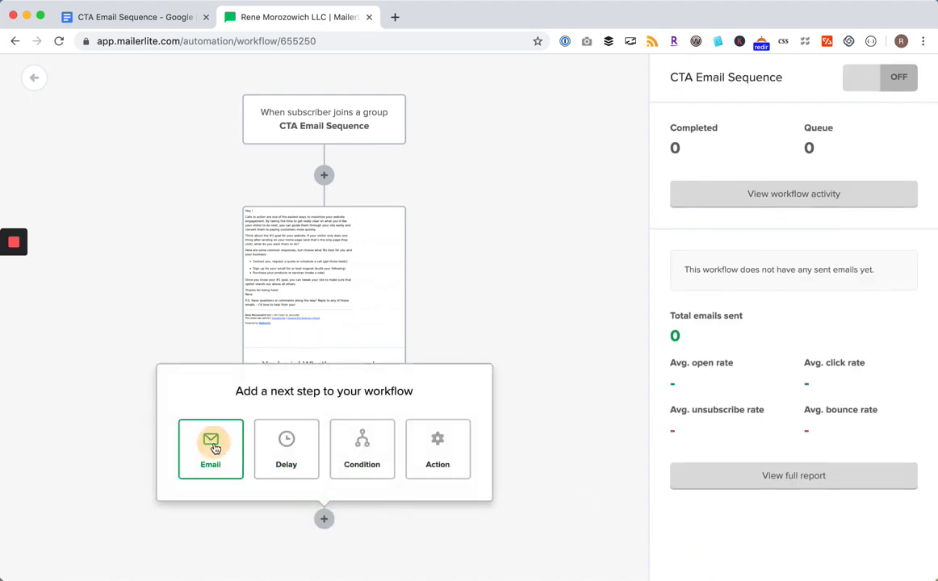
scroll(494, 306, "down", 5)
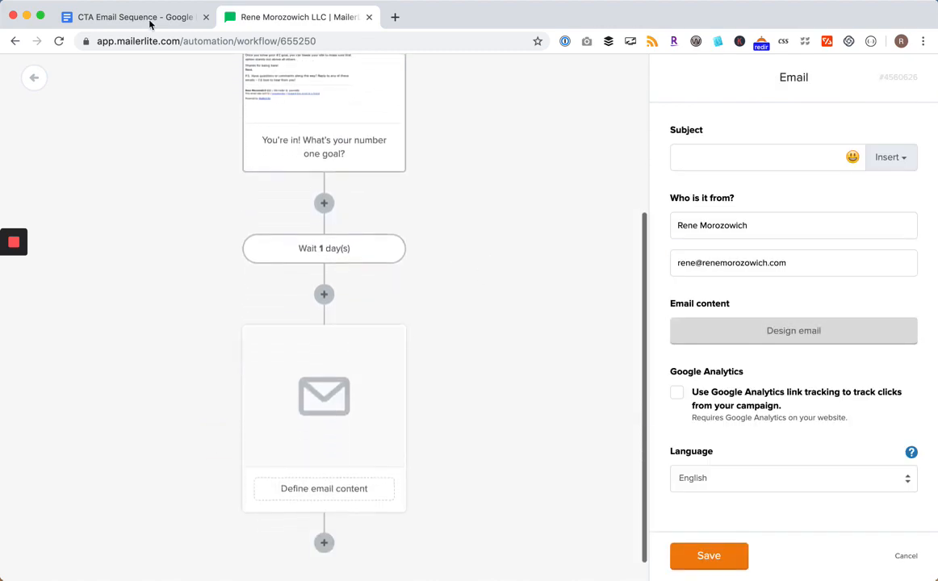
left_click(153, 23)
scroll(236, 281, "down", 5)
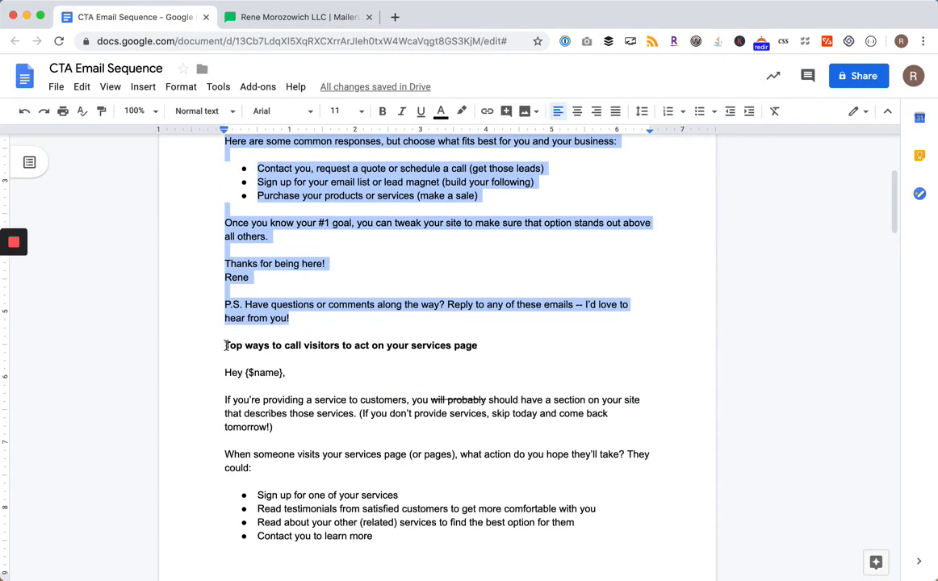
left_click(227, 345)
left_click(478, 346, "shift")
key("ctrl+c")
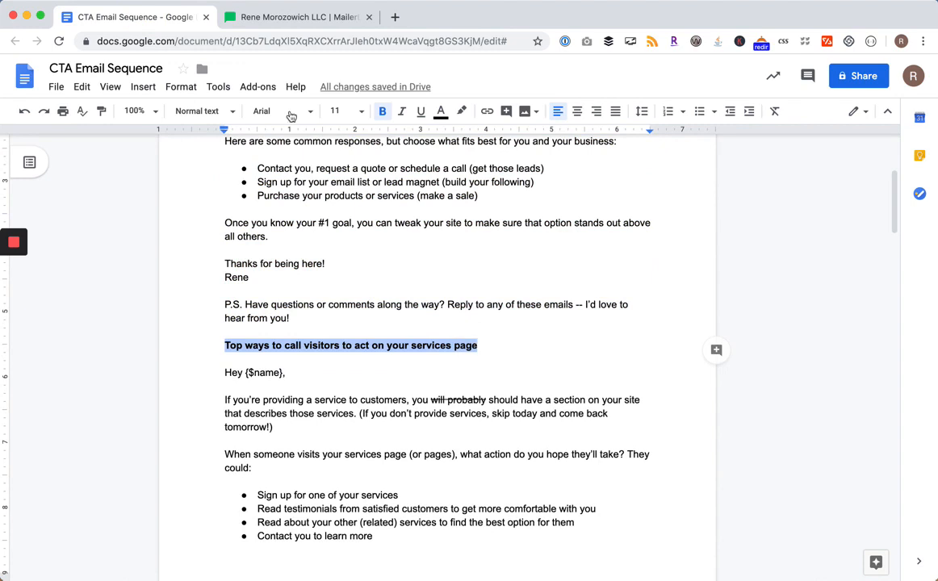
left_click(266, 18)
left_click(701, 156)
key("ctrl+v")
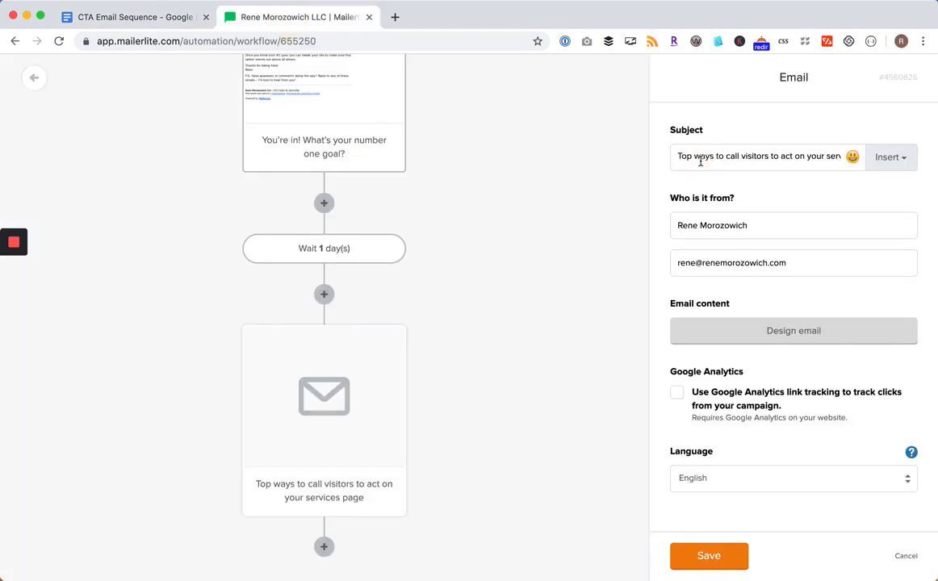
- Start designing the second email's content with the Rich Text Editor
left_click(758, 336)
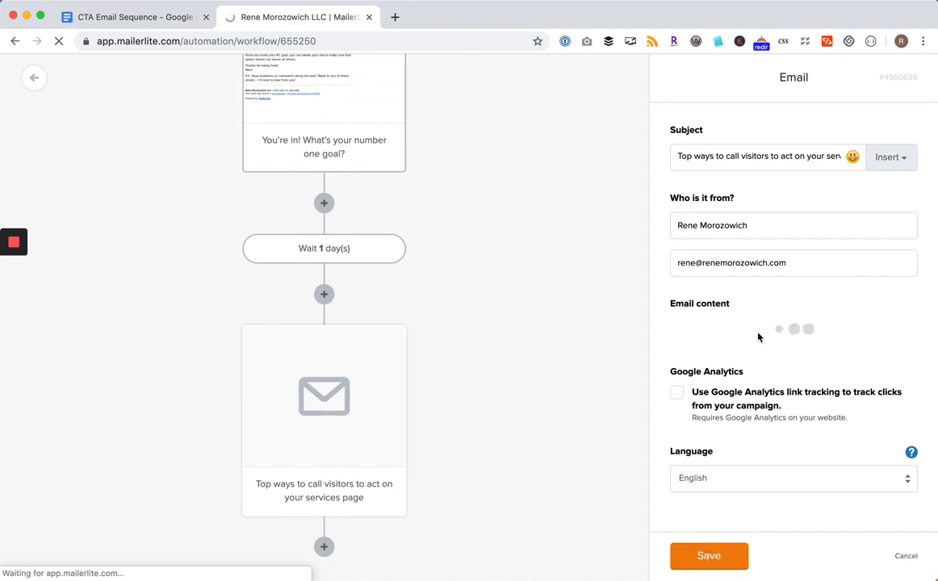
scroll(380, 326, "down", 3)
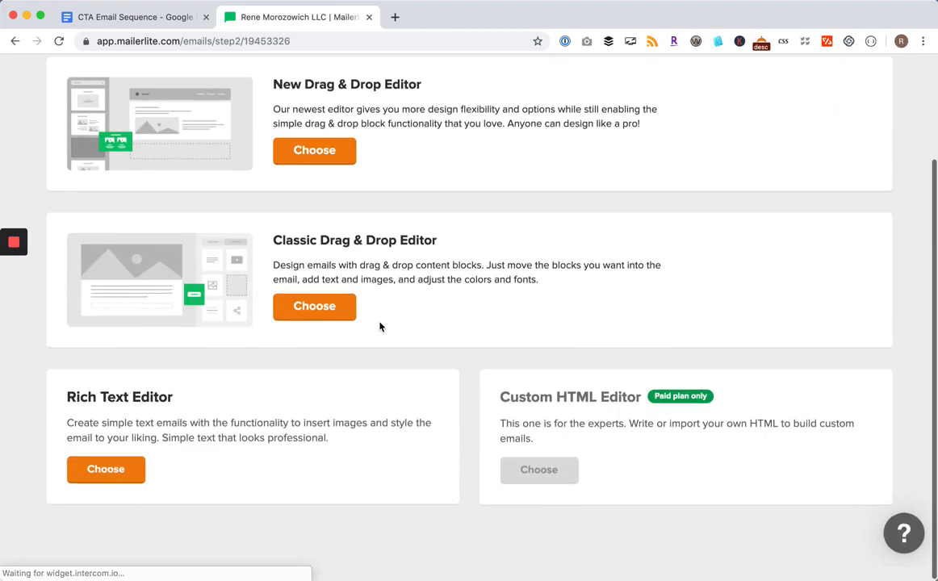
left_click(105, 482)
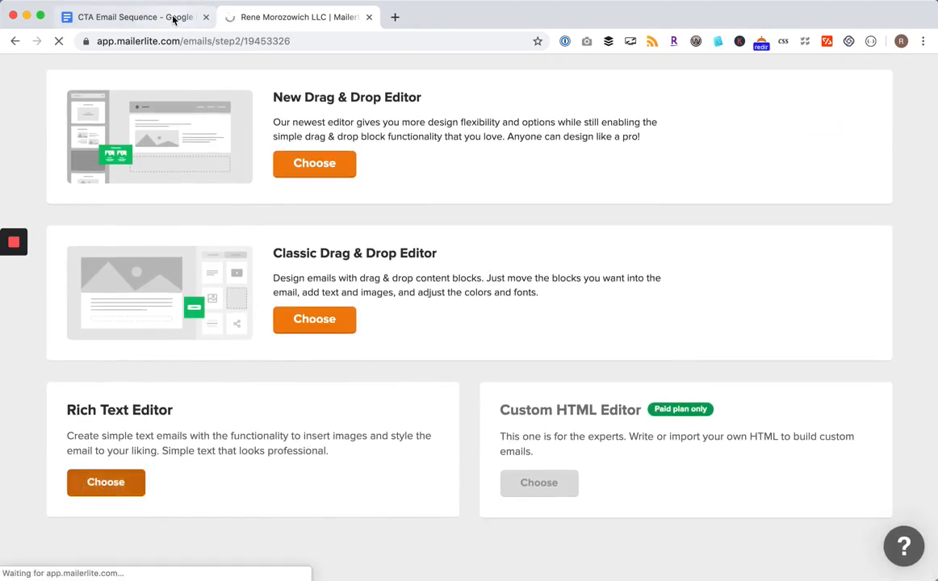
- Copy the second email's body, greeting through sign-off, from the Google Docs draft and replace the placeholder text in the MailerLite email with it
left_click(173, 17)
scroll(225, 178, "down", 5)
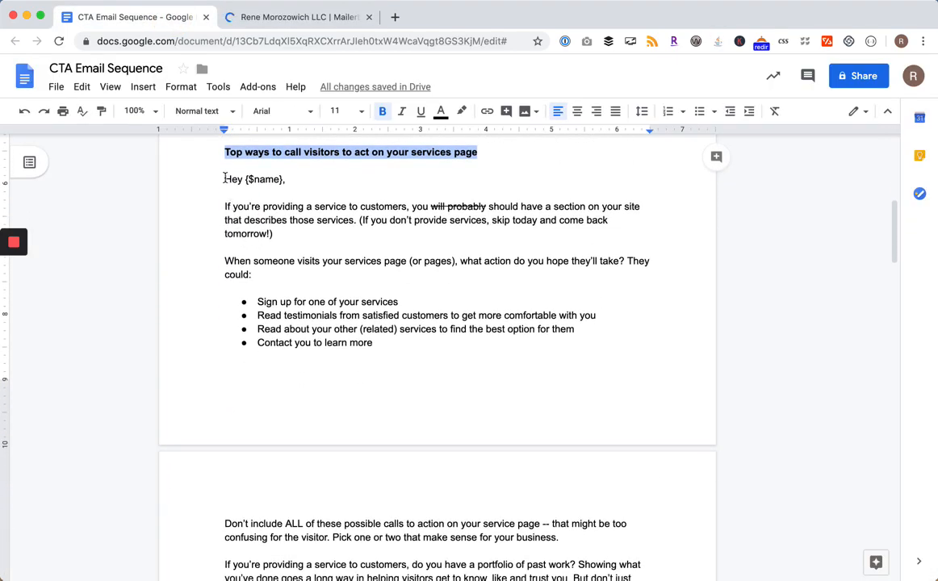
left_click(225, 178)
scroll(266, 274, "down", 7)
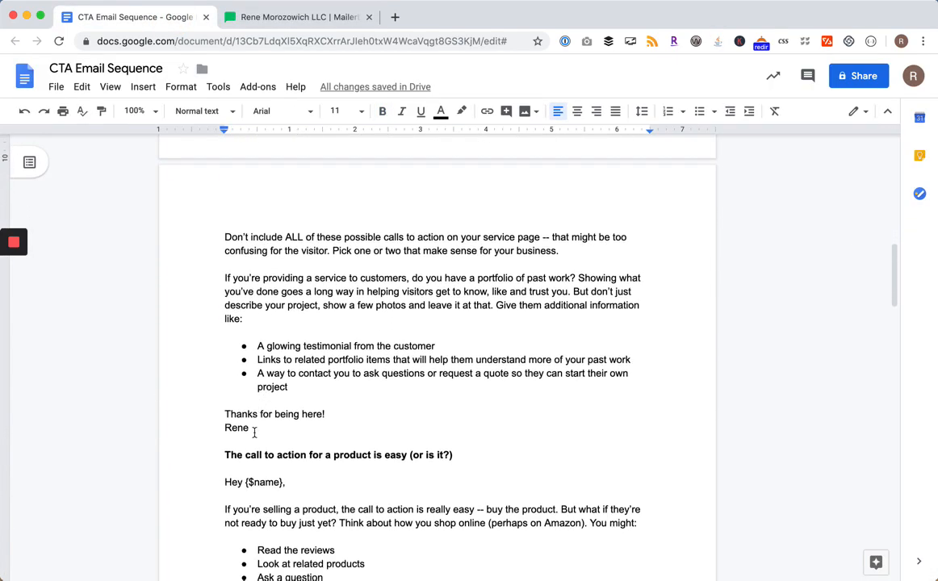
left_click(254, 433, "shift")
left_click(270, 17)
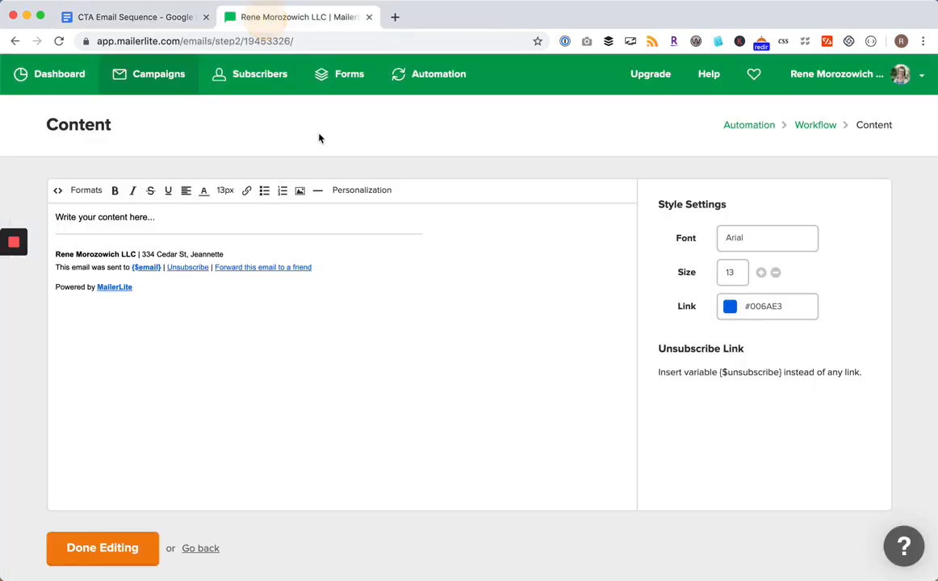
key("super+a")
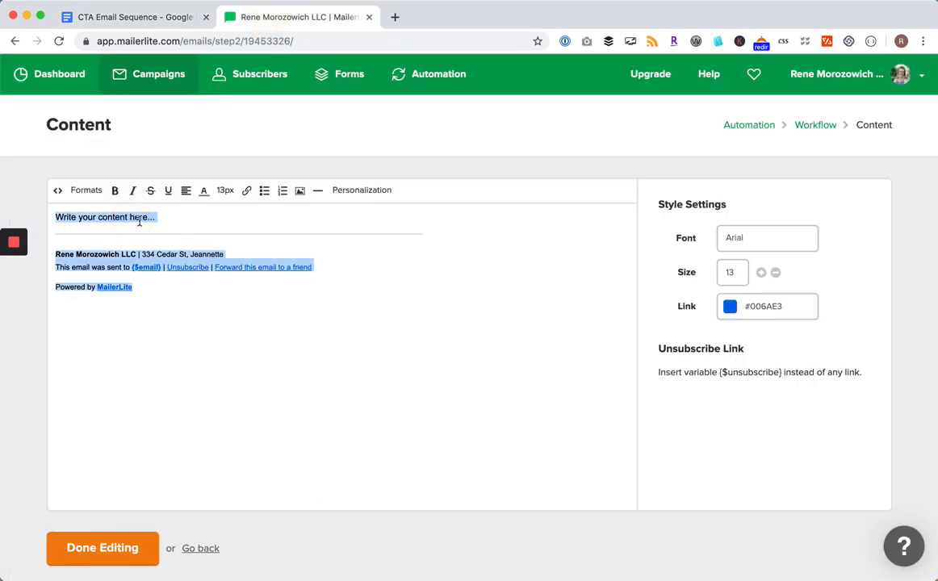
left_click(141, 220)
left_click_drag(161, 219, 54, 221)
key("super+v")
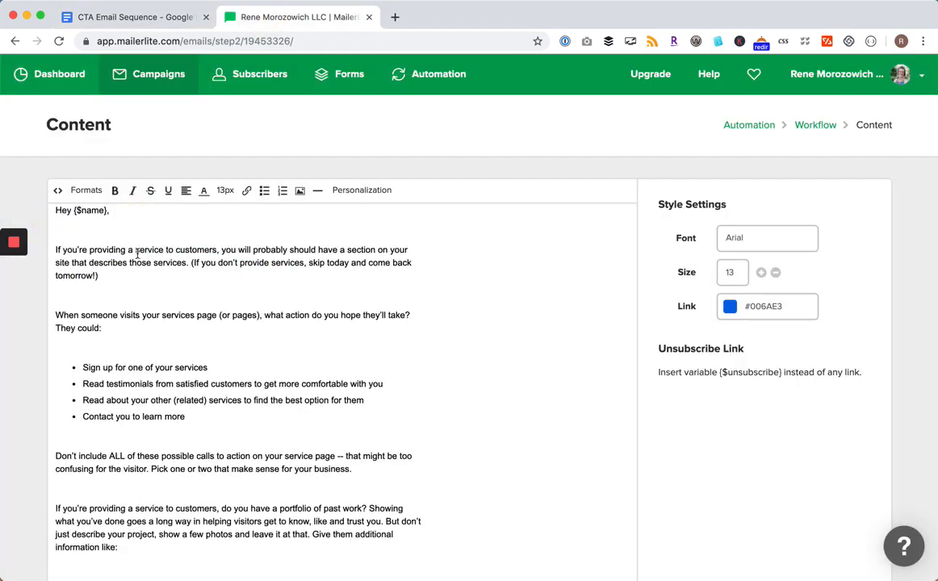
- Remove the blank lines between the paragraphs and bulleted lists throughout the second email's body
left_click(109, 226)
key("BackSpace")
left_click(103, 277)
key("BackSpace")
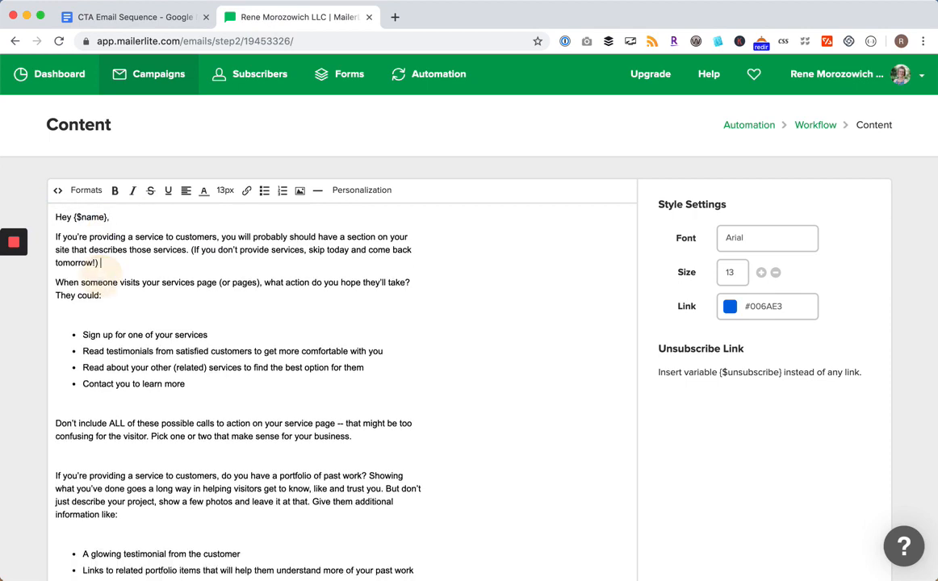
left_click(120, 311)
key("BackSpace")
left_click(71, 385)
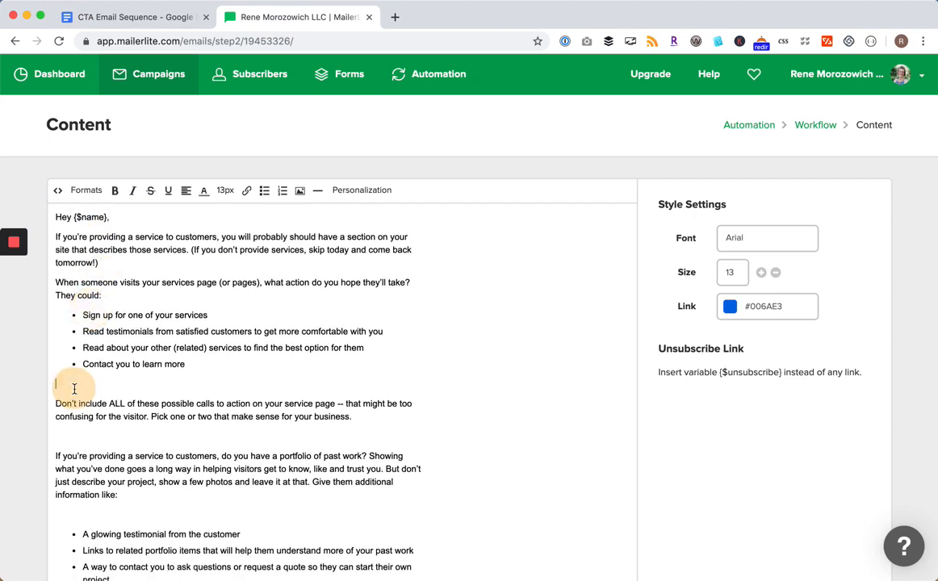
key("BackSpace")
left_click(64, 403)
key("BackSpace")
left_click(64, 472)
key("BackSpace")
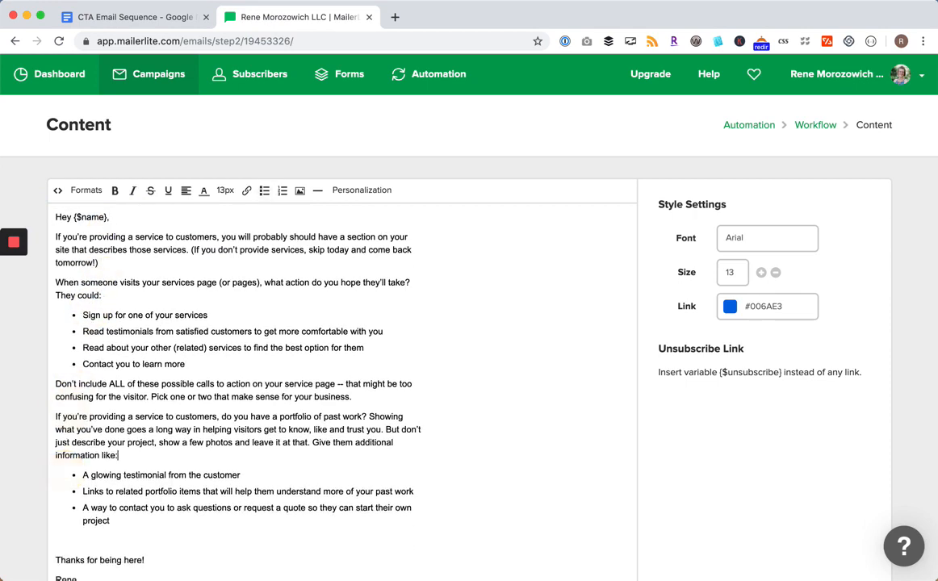
scroll(67, 471, "down", 1)
left_click(67, 472)
key("BackSpace")
- Place the sign-off name directly under "Thanks for being here!" with a single line break instead of a paragraph gap
left_click(57, 490)
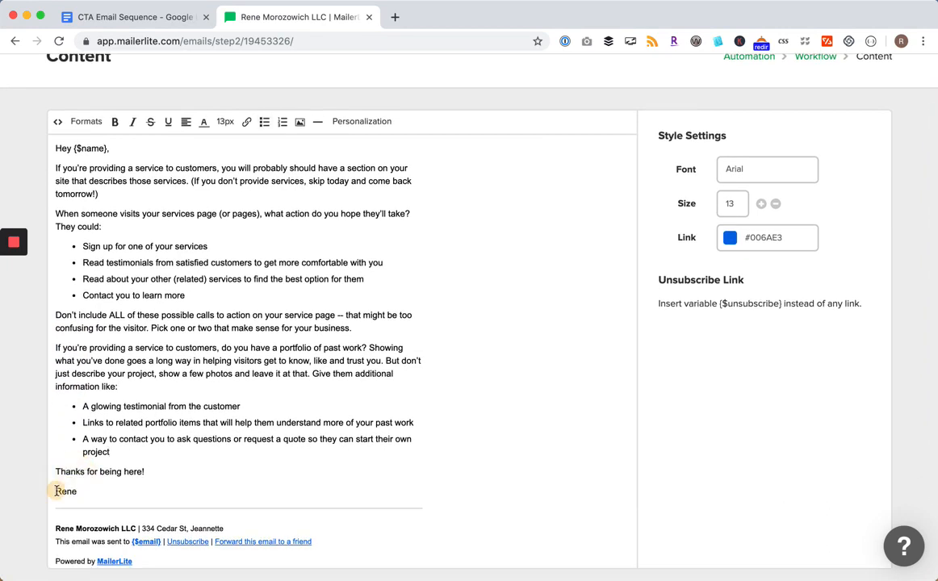
key("BackSpace")
key("shift+Return")
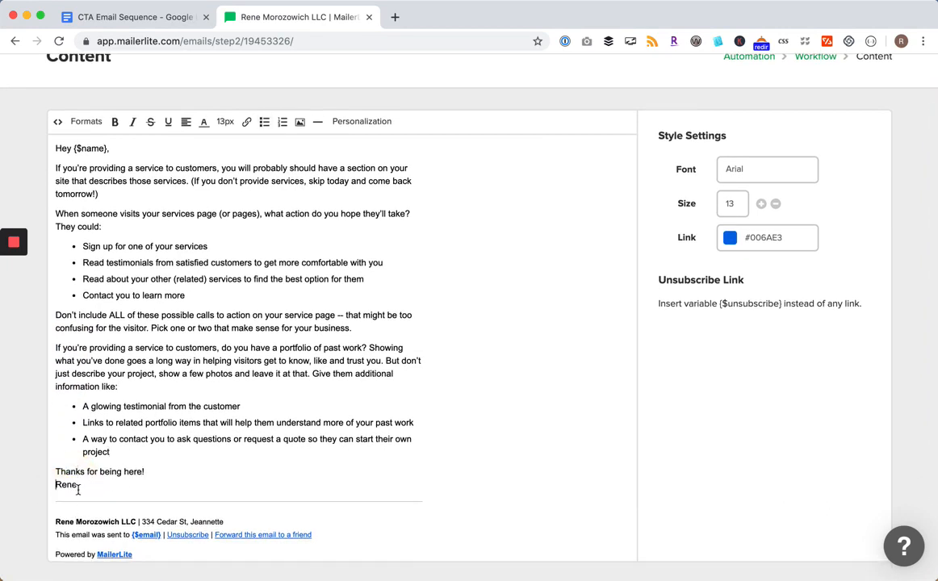
- Set the second email's font size to 15 and finish editing its content
left_click(761, 203)
left_click(761, 204)
scroll(517, 314, "down", 2)
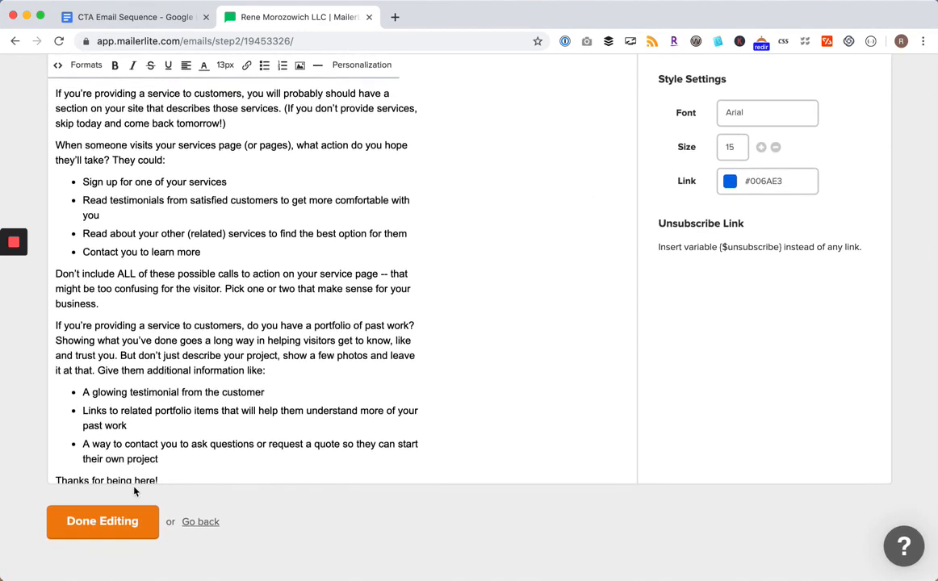
left_click(100, 522)
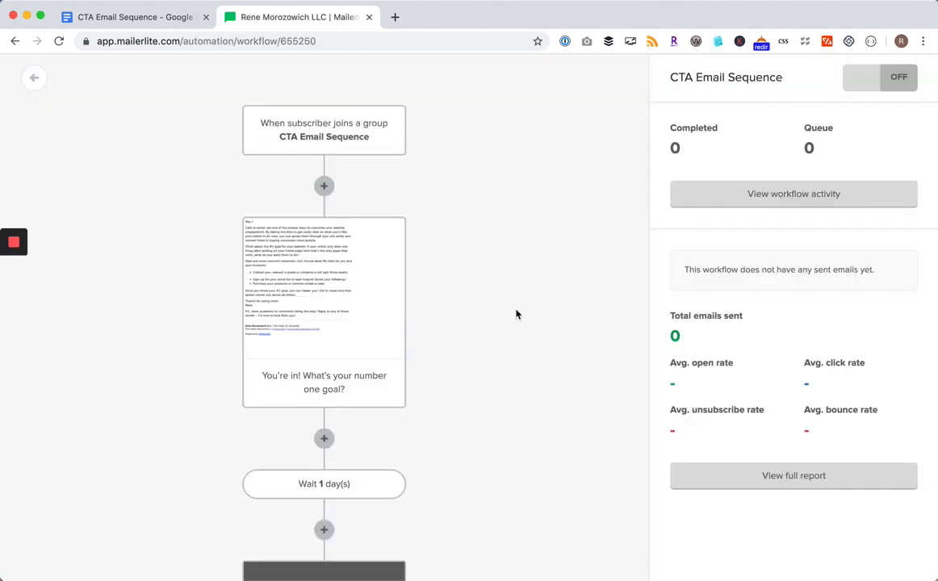
- Add a delay of 1 day below the "Top ways to call visitors to act on your services page" email and save it
scroll(517, 314, "down", 3)
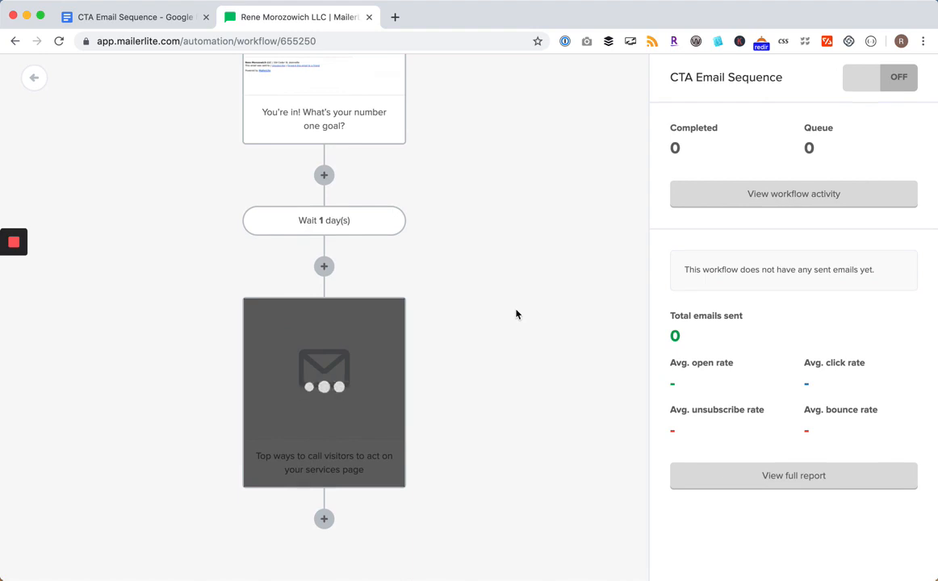
left_click(323, 519)
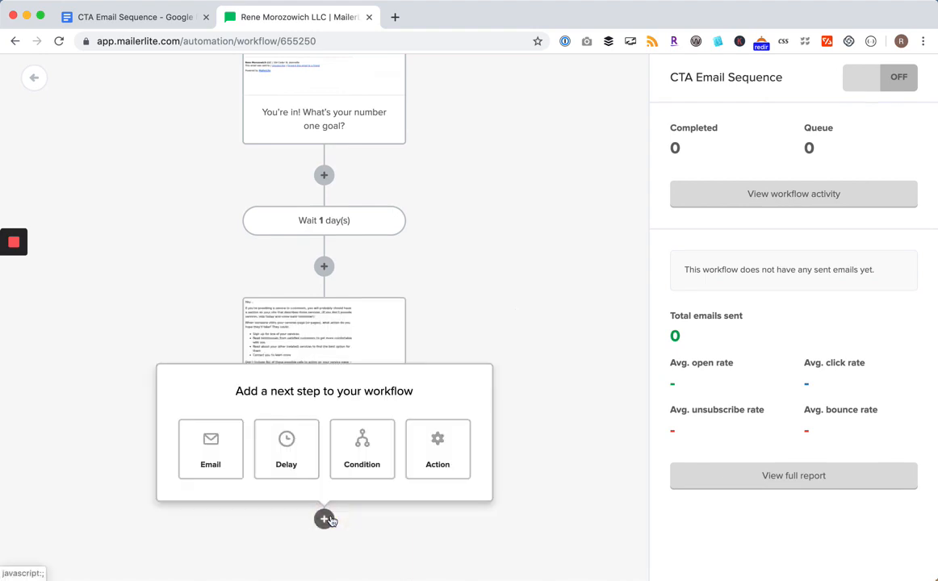
left_click(289, 461)
left_click(689, 160)
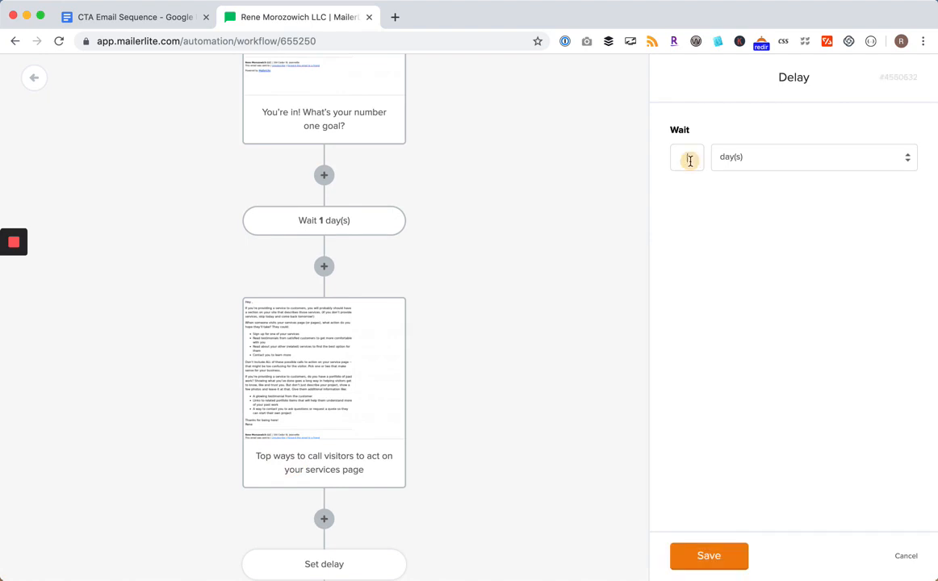
type("1")
left_click(696, 556)
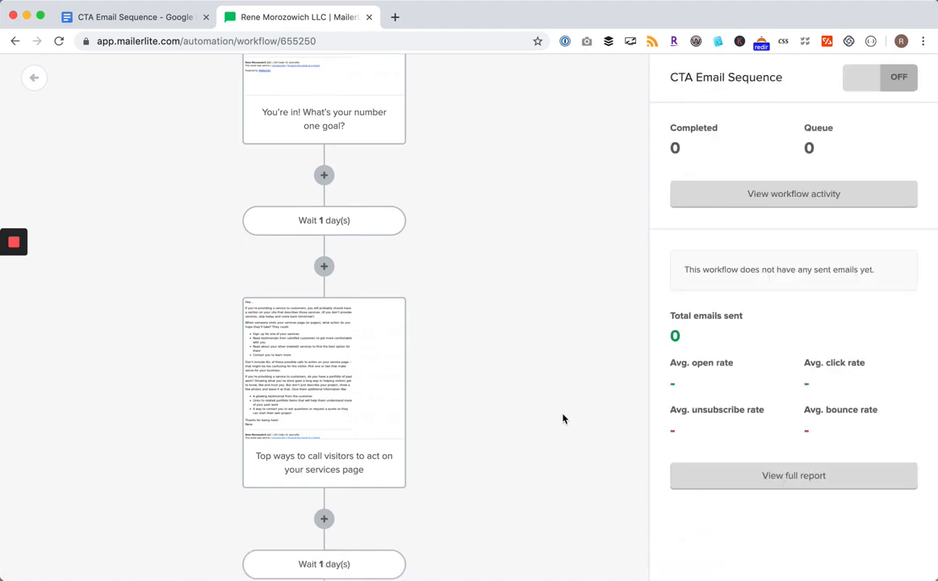
scroll(549, 409, "down", 2)
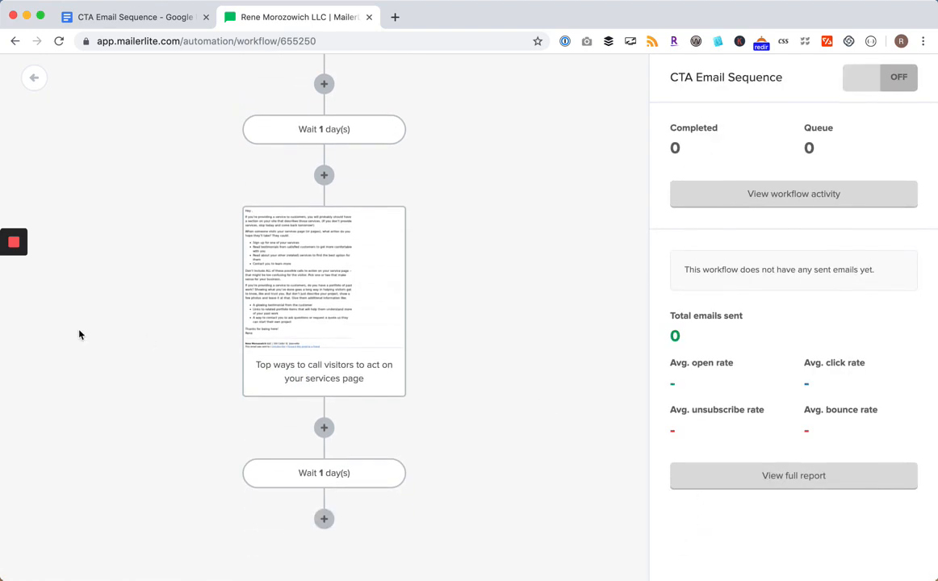
mouse_move(14, 242)
left_click(14, 272)
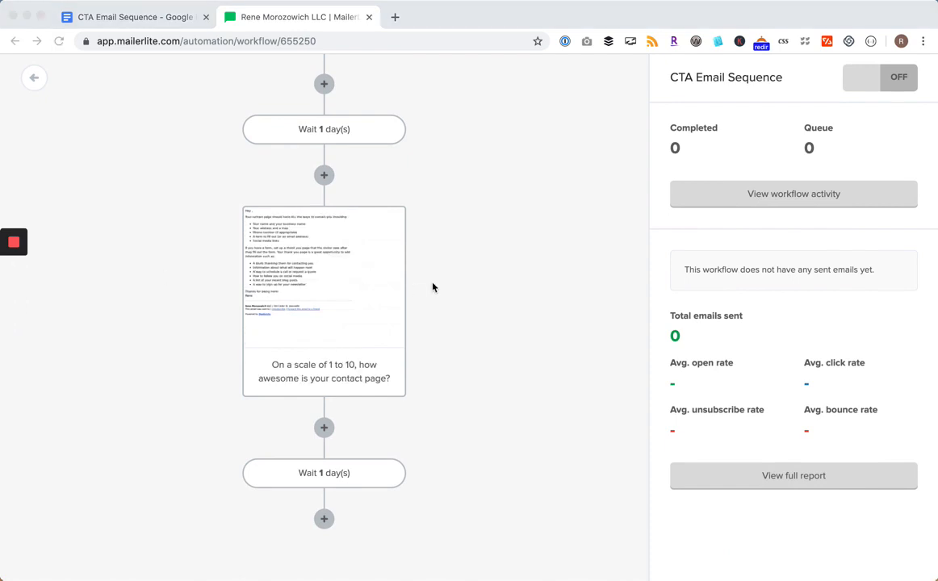
- Add an email after the last delay, with the subject "How did you do?" copied from the Google Docs draft
left_click(325, 520)
left_click(325, 520)
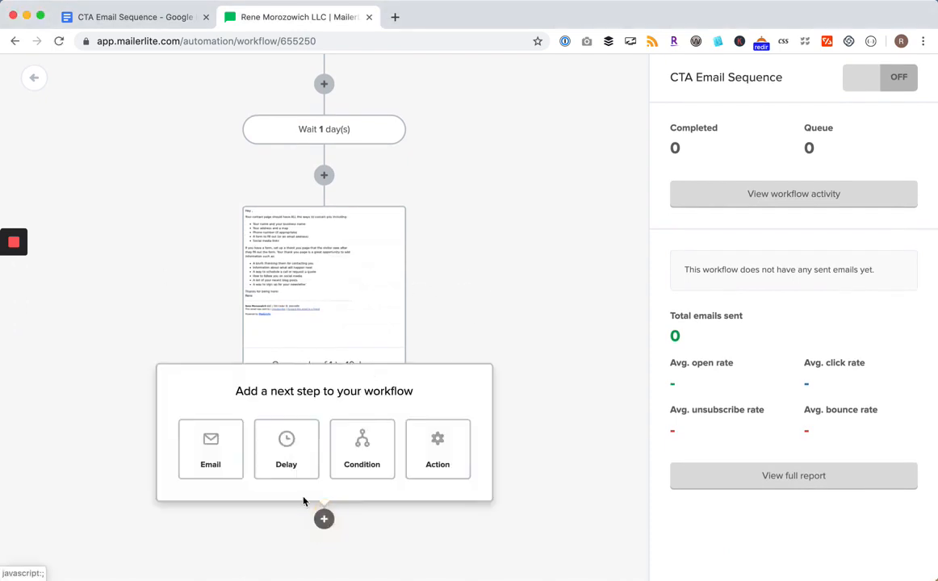
left_click(207, 452)
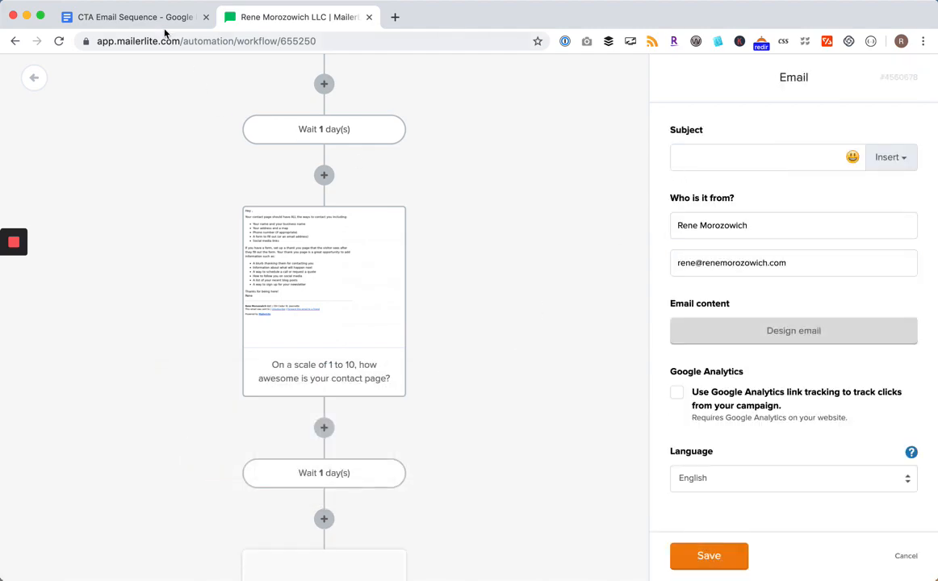
left_click(146, 17)
triple_click(310, 301)
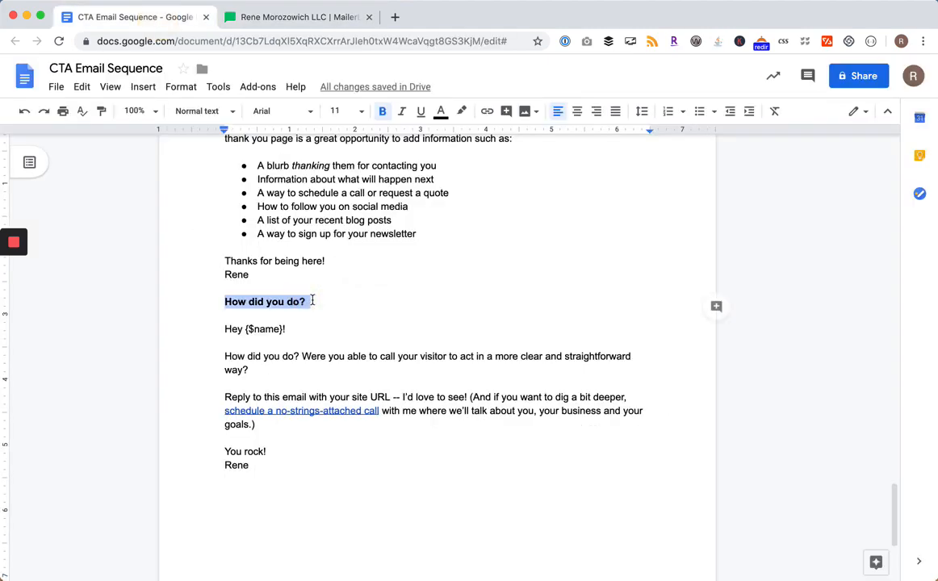
key("ctrl+c")
left_click(267, 16)
left_click(710, 156)
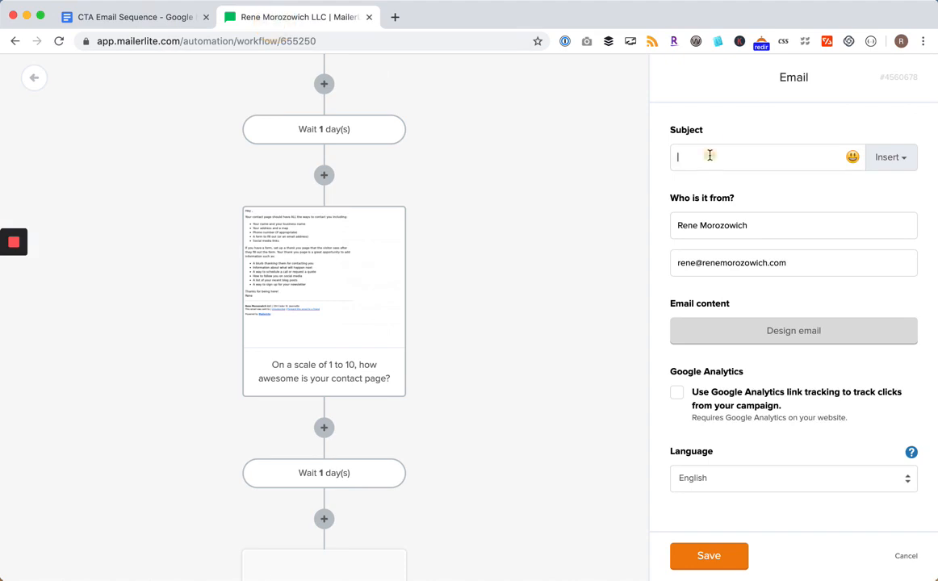
key("ctrl+v")
- Design the "How did you do?" email with the Rich Text Editor, replacing the placeholder text with the body copied from the Google Docs draft
left_click(760, 335)
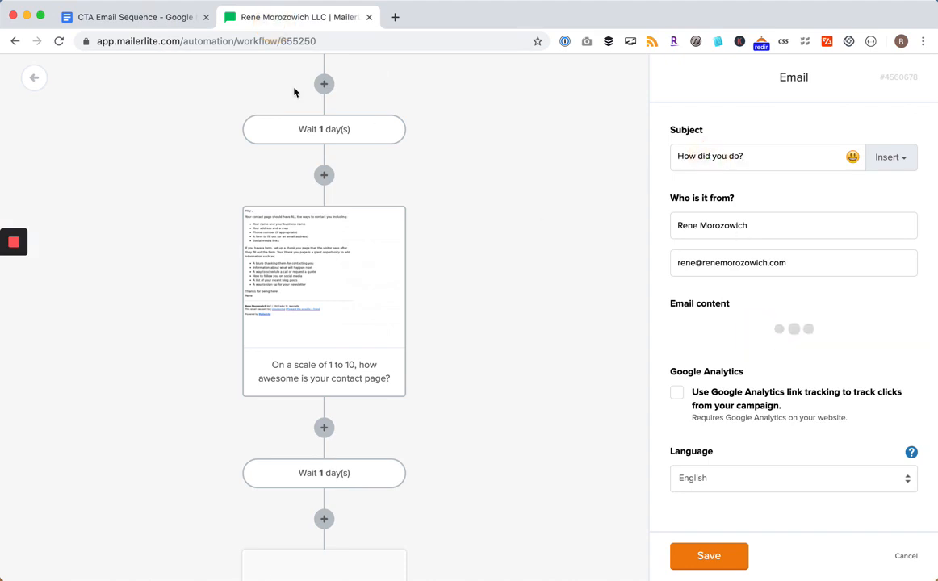
left_click(172, 20)
scroll(224, 230, "down", 1)
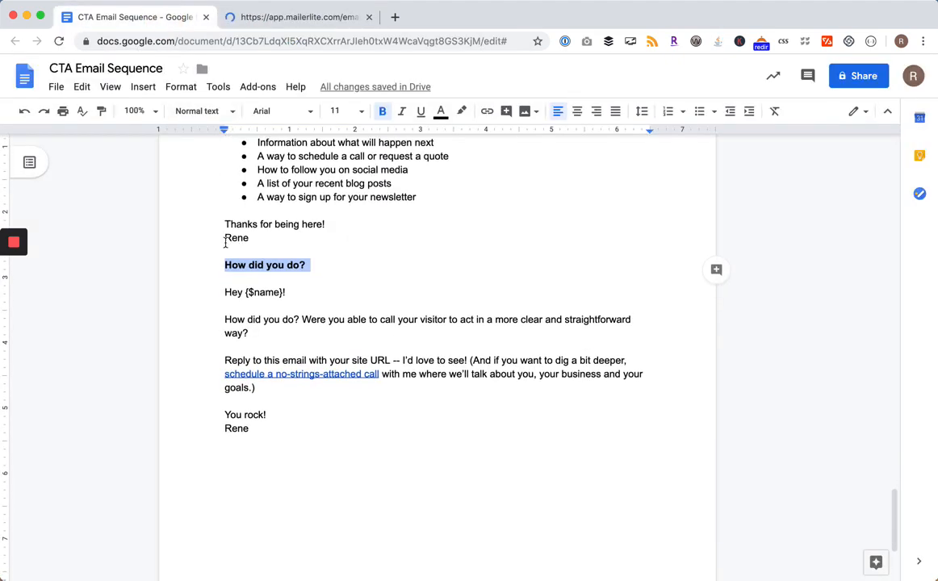
left_click(224, 296)
left_click(252, 429, "shift")
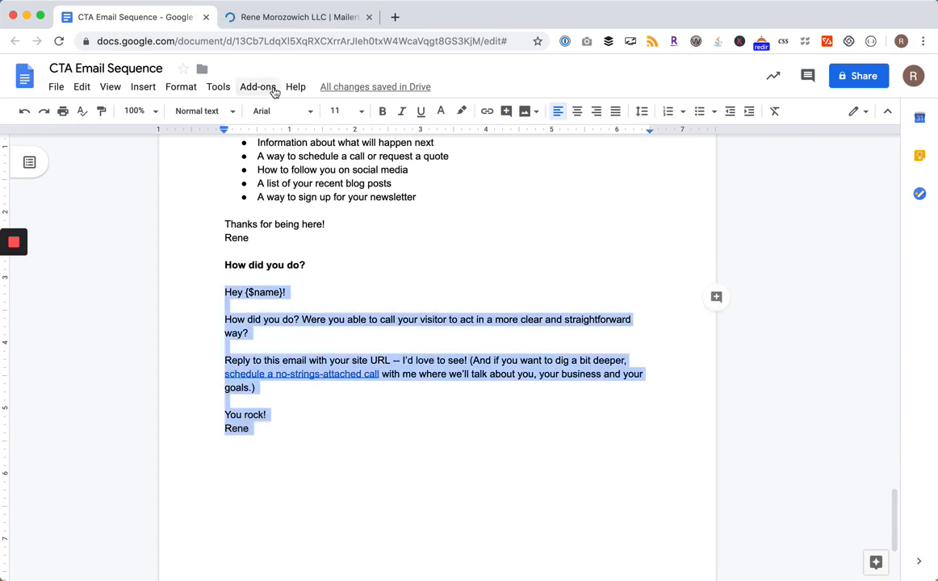
left_click(272, 20)
scroll(485, 355, "down", 3)
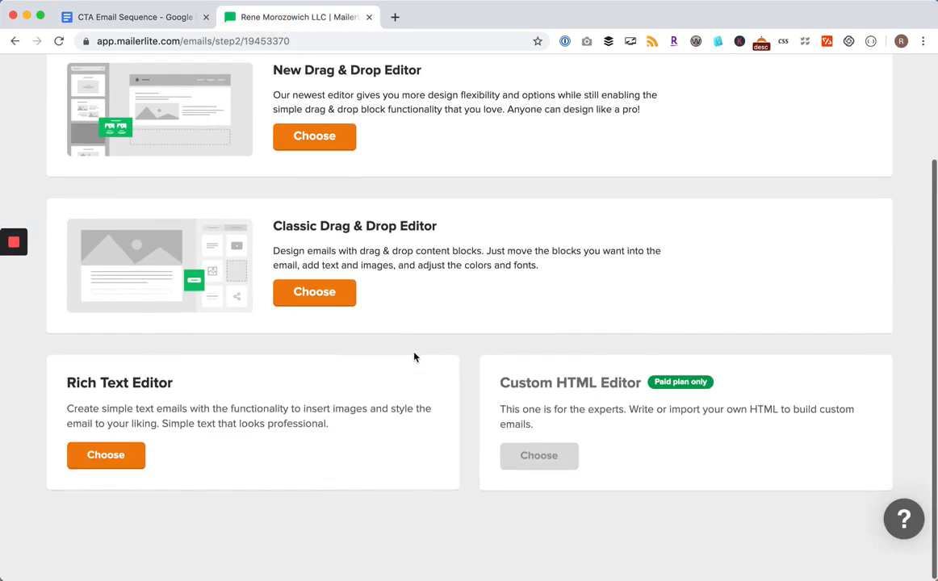
left_click(134, 492)
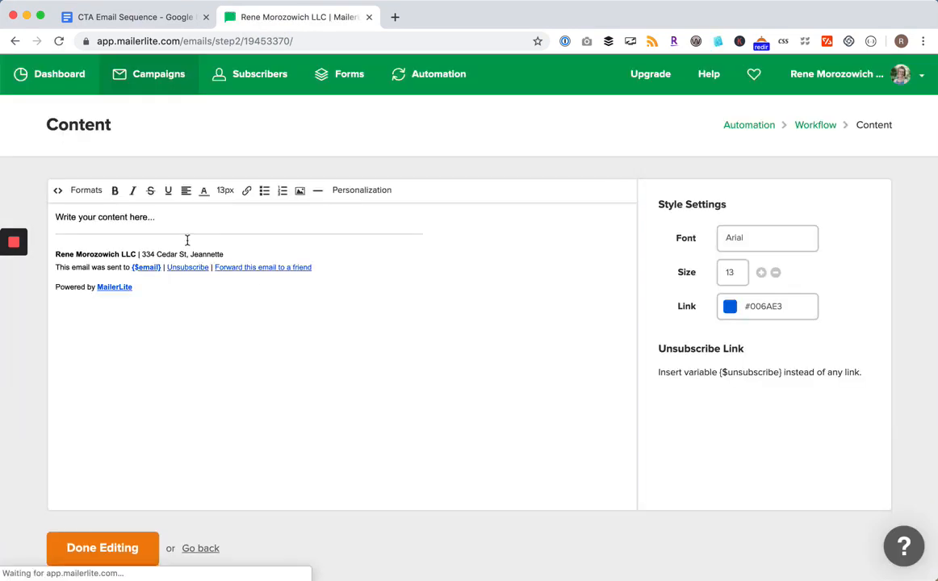
left_click_drag(152, 217, 60, 216)
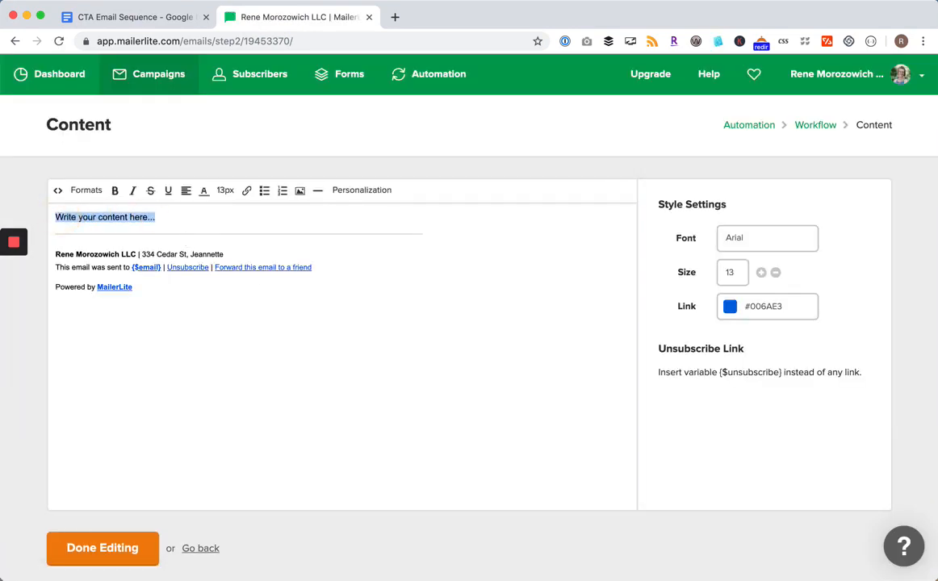
key("super+v")
- Remove the blank lines between the email's paragraphs and place the sign-off name directly under "You rock!" with a single line break
key("BackSpace")
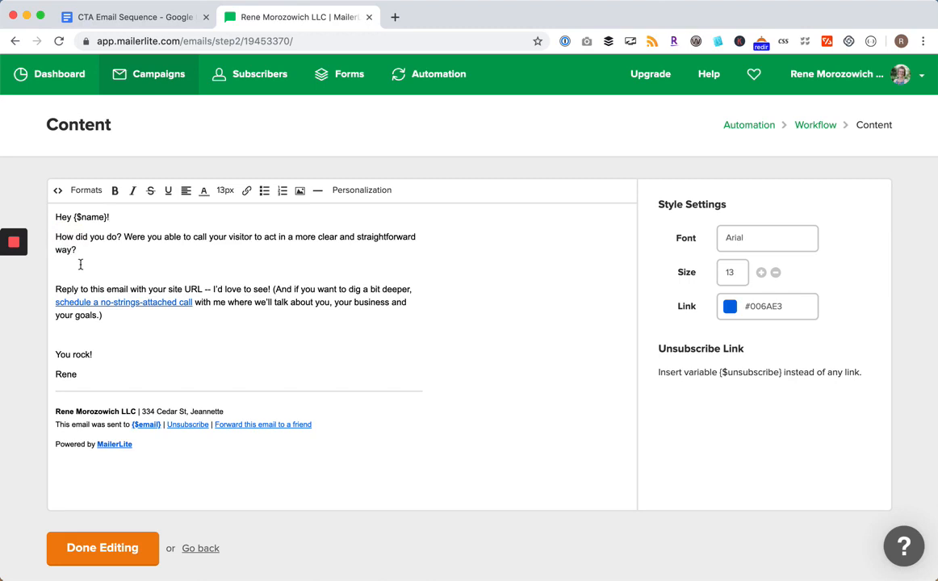
left_click(80, 265)
key("BackSpace")
left_click(53, 314)
key("BackSpace")
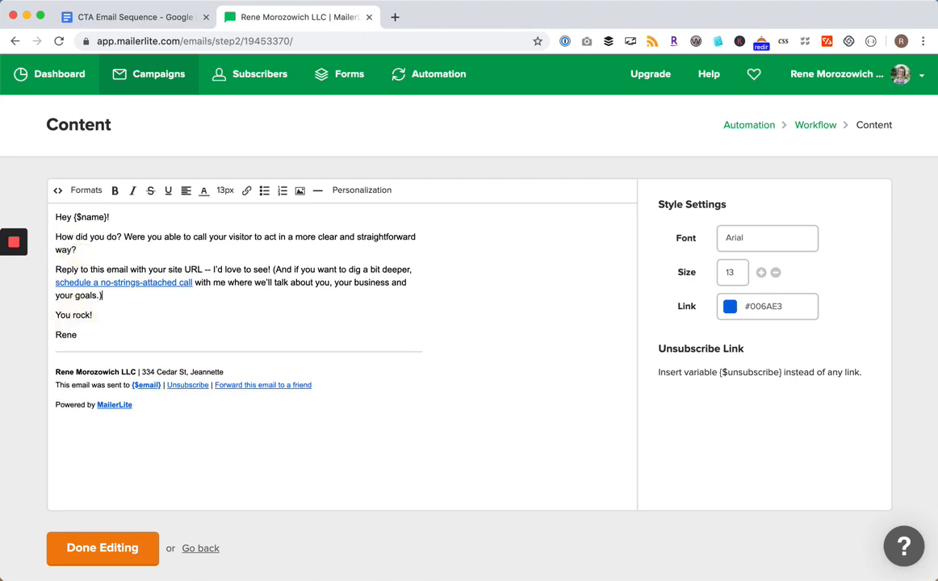
key("BackSpace")
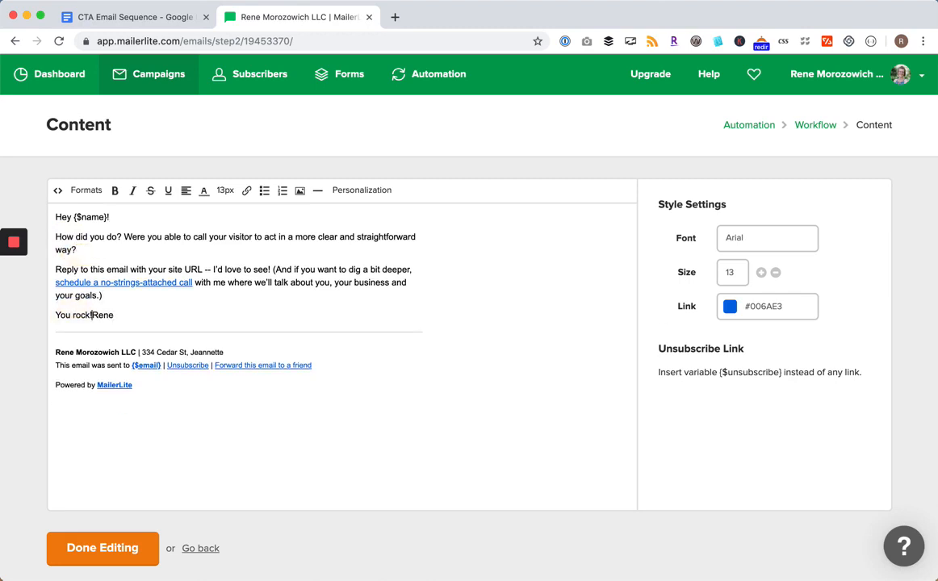
key("shift+Return")
- Set the "How did you do?" email's font size to 15 and finish editing its content
left_click(760, 272)
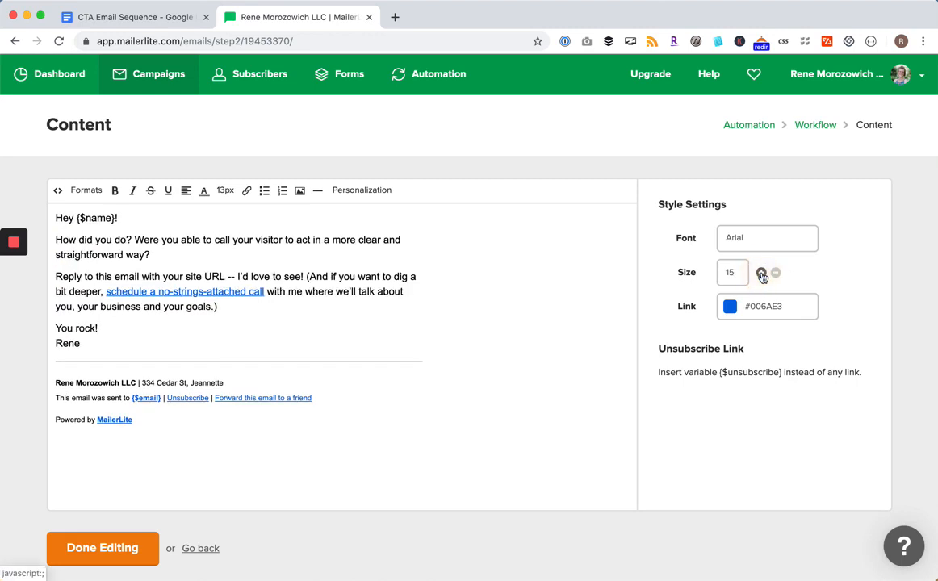
left_click(760, 272)
scroll(442, 381, "down", 1)
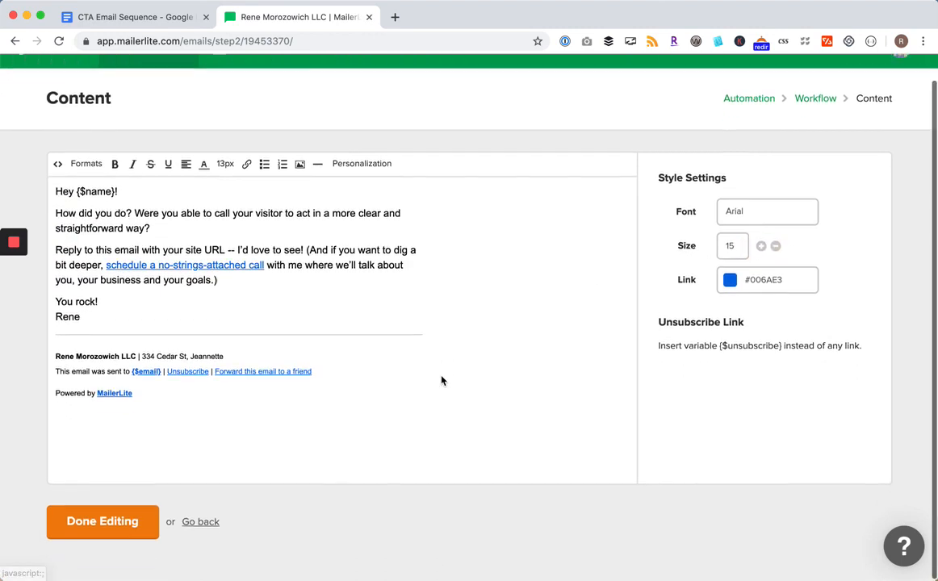
left_click(115, 525)
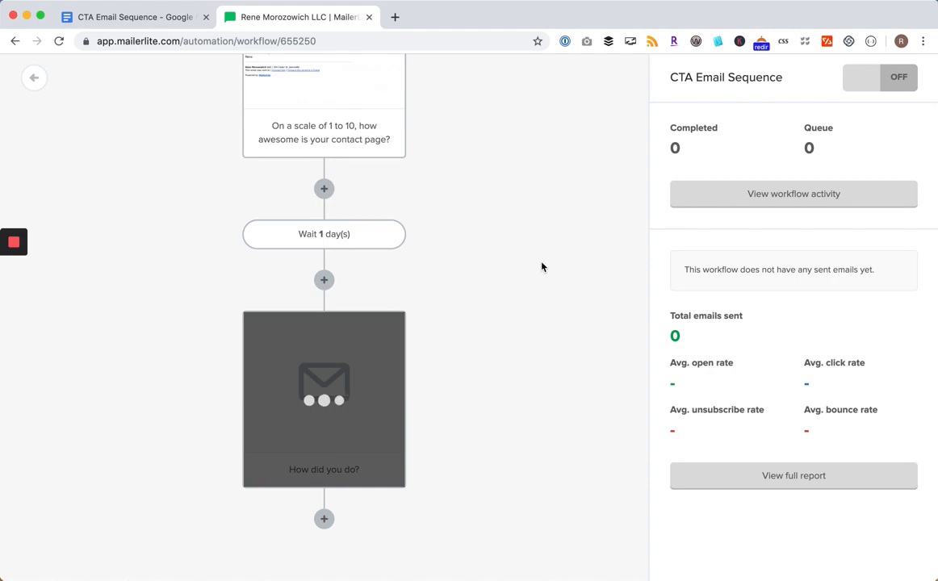
- Add an action after the "How did you do?" email that copies subscribers to the LLC group, and save it
left_click(324, 520)
left_click(442, 446)
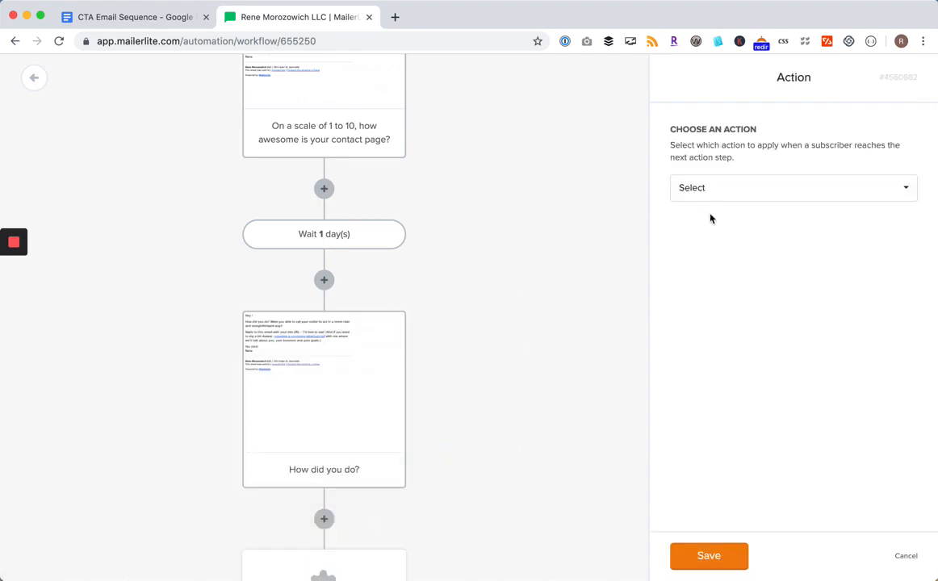
left_click(714, 188)
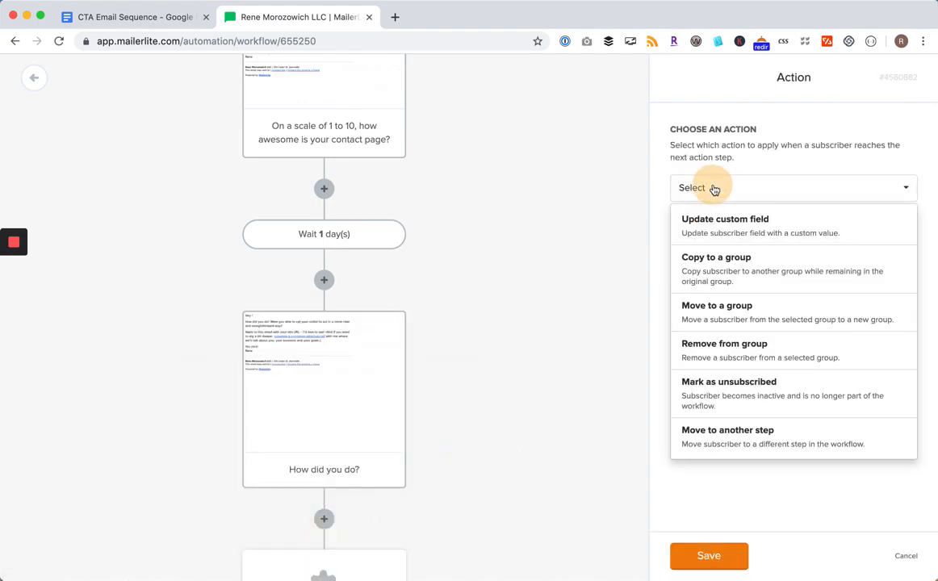
left_click(716, 278)
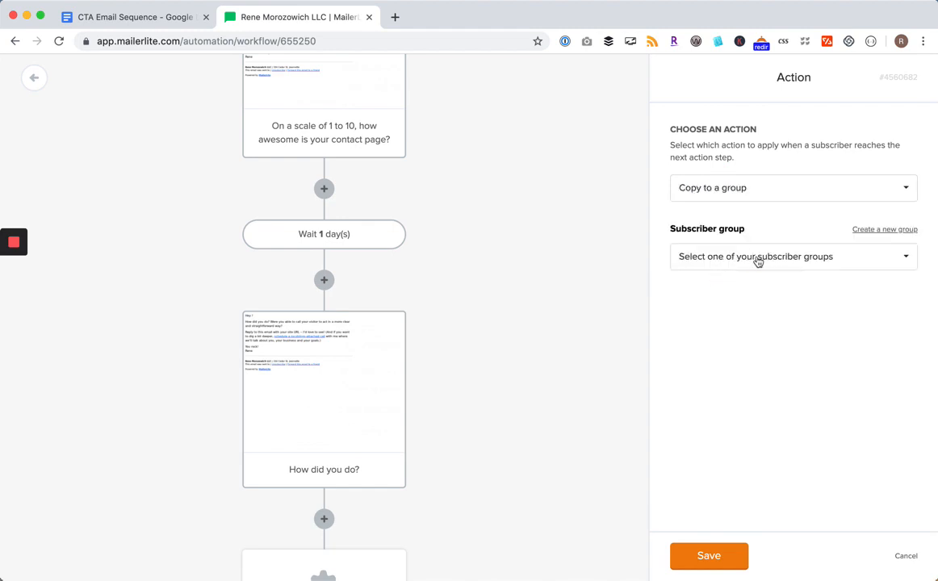
left_click(759, 260)
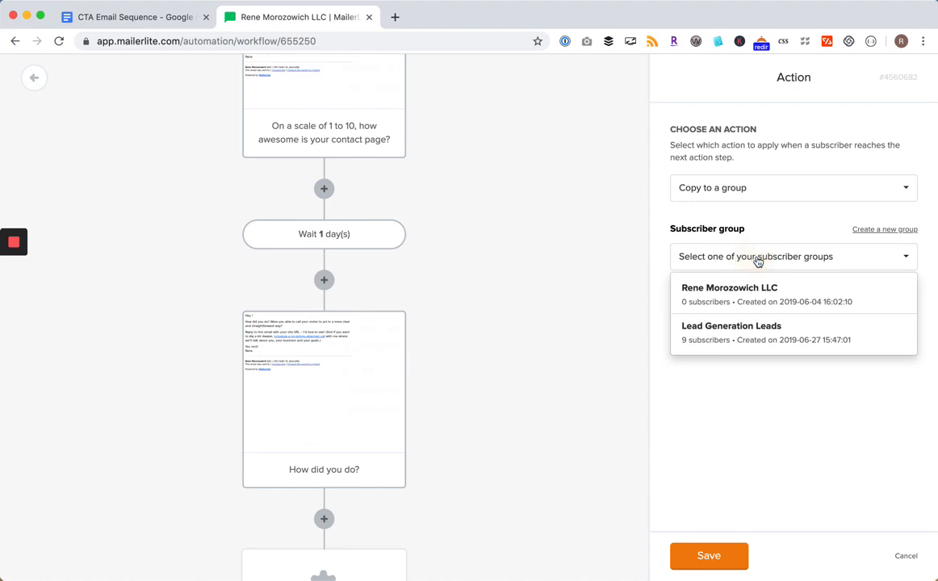
left_click(727, 304)
left_click(719, 260)
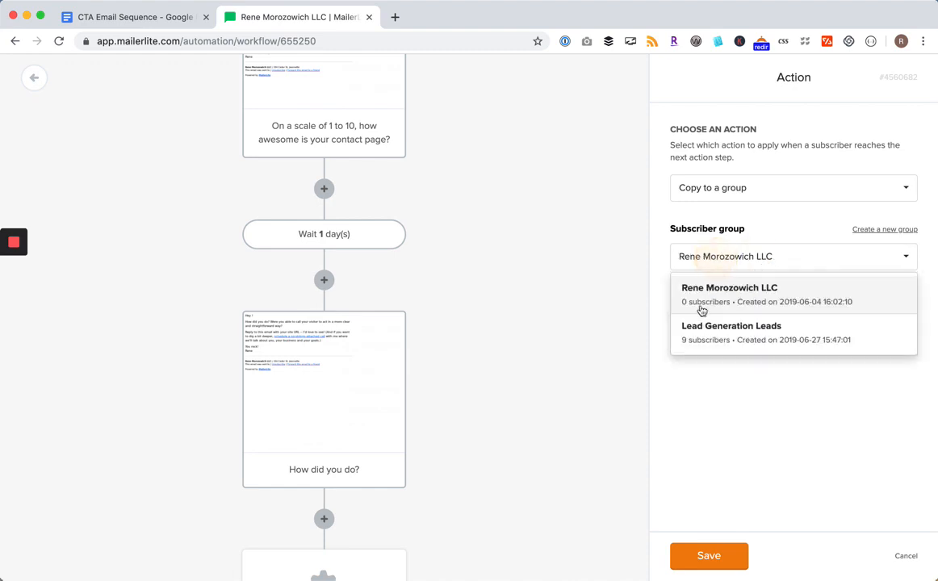
left_click(716, 298)
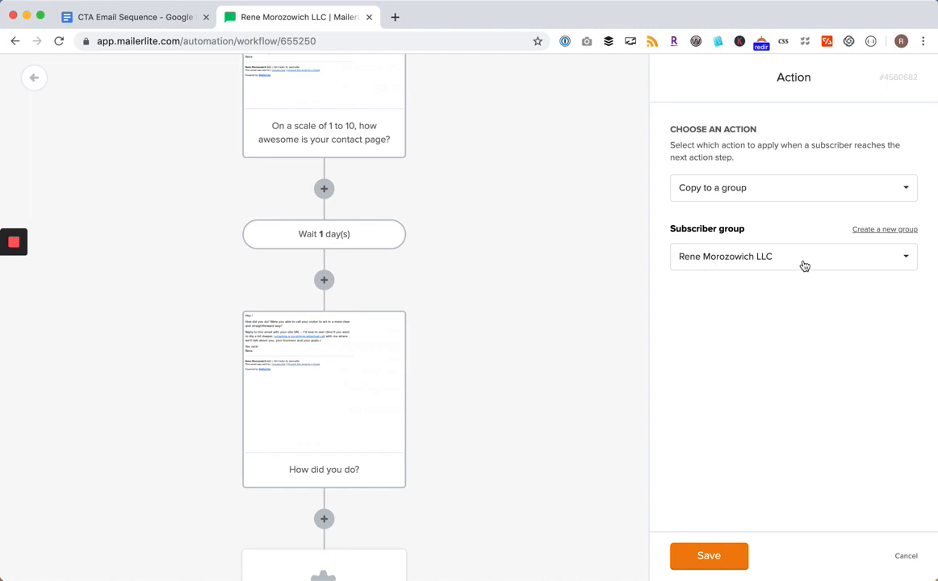
scroll(521, 299, "down", 3)
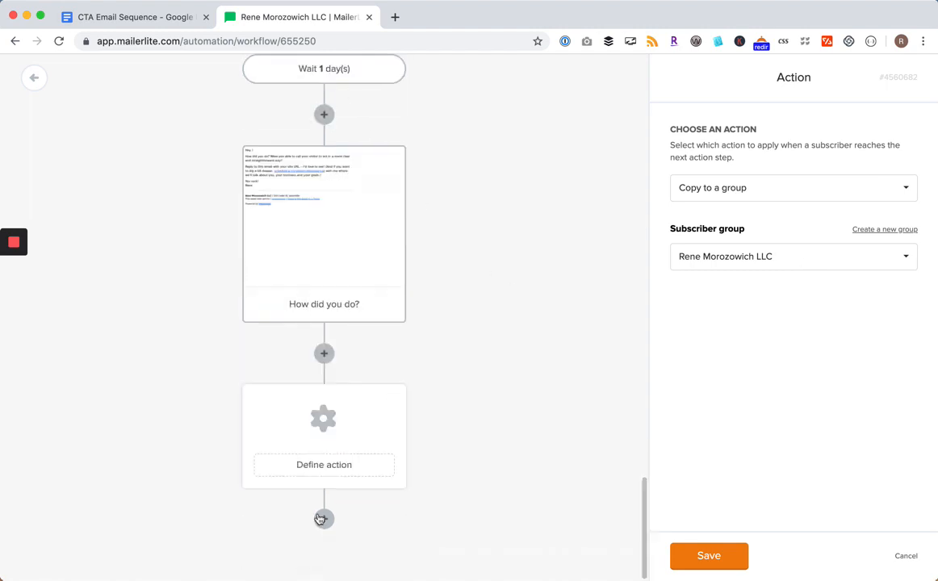
left_click(699, 562)
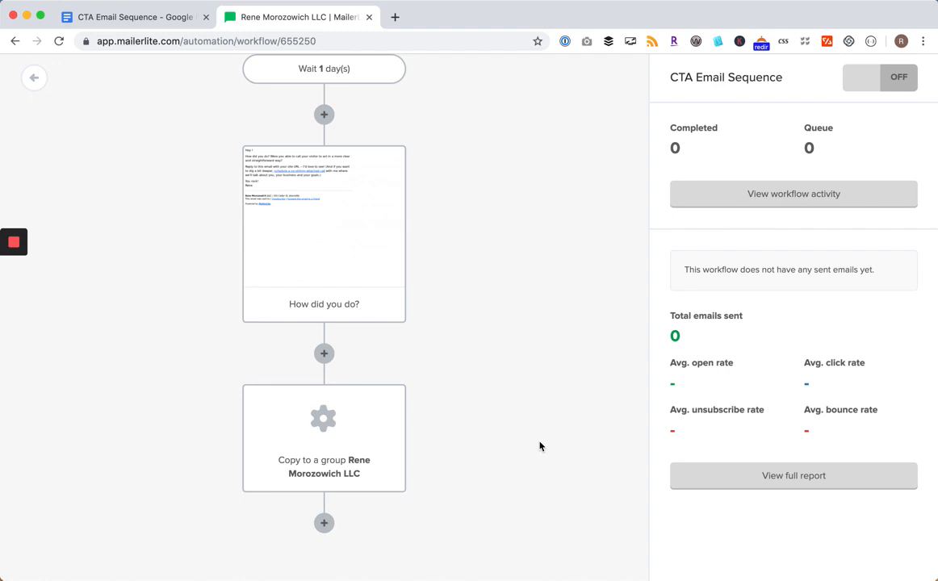
- Turn on the CTA Email Sequence workflow, review its steps from start to end, and return to the automation list
left_click(872, 90)
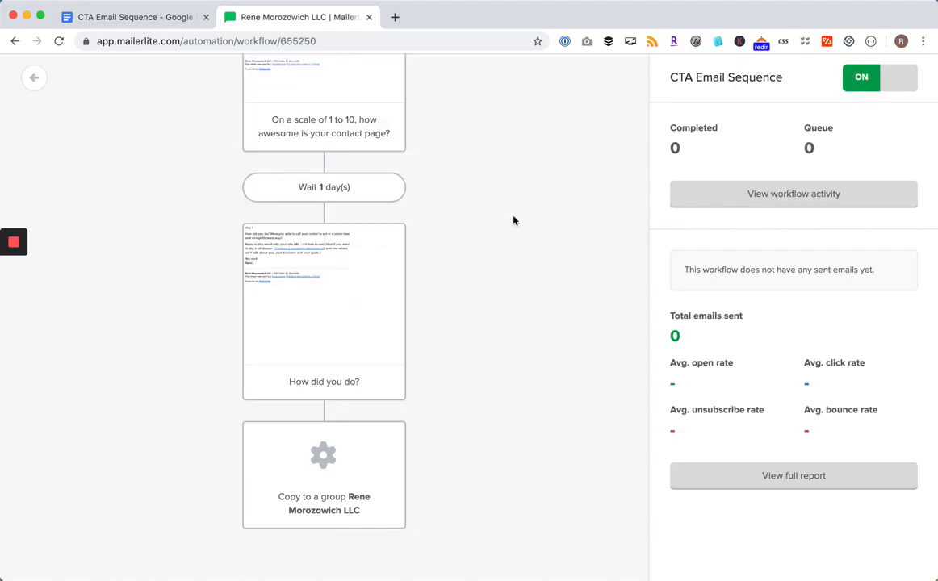
scroll(472, 288, "up", 10)
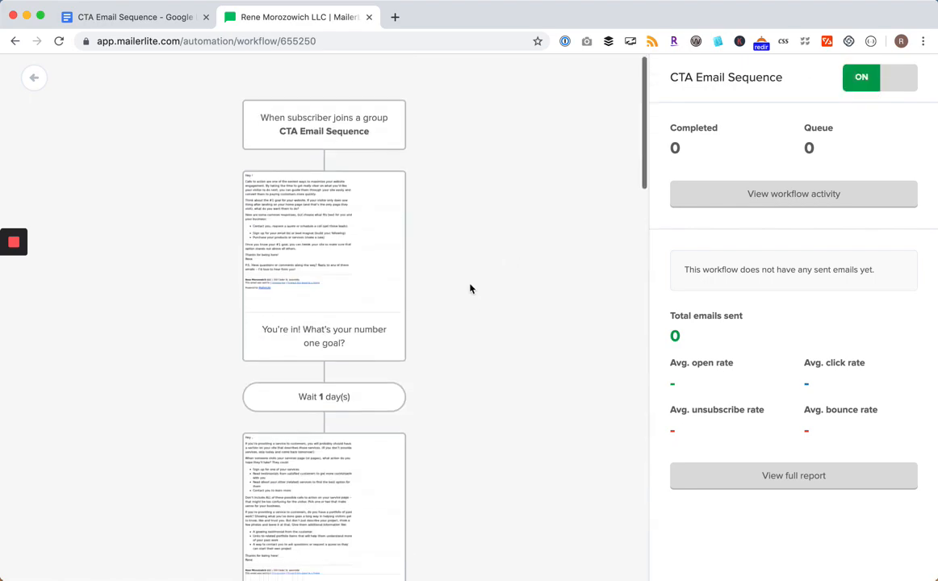
scroll(472, 289, "down", 10)
scroll(471, 289, "up", 15)
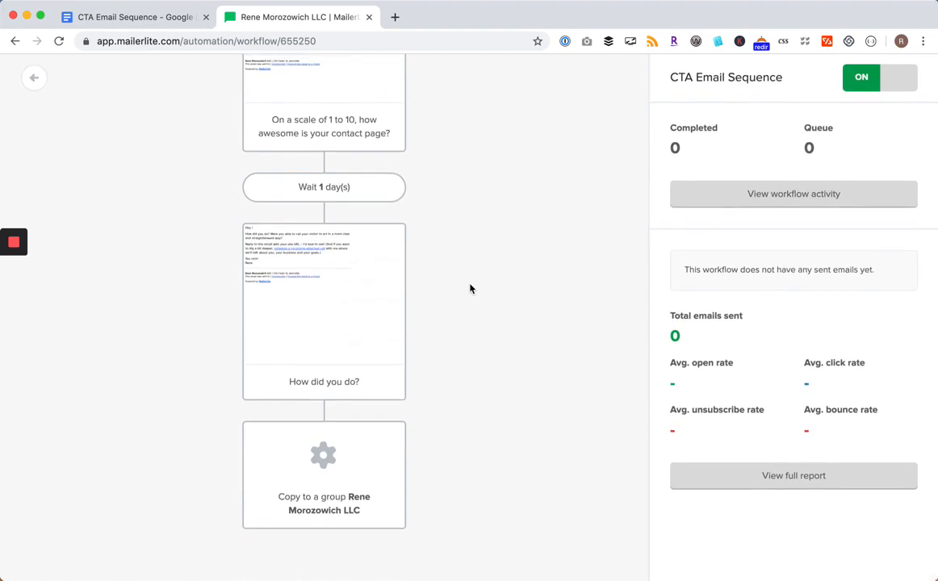
left_click(42, 79)
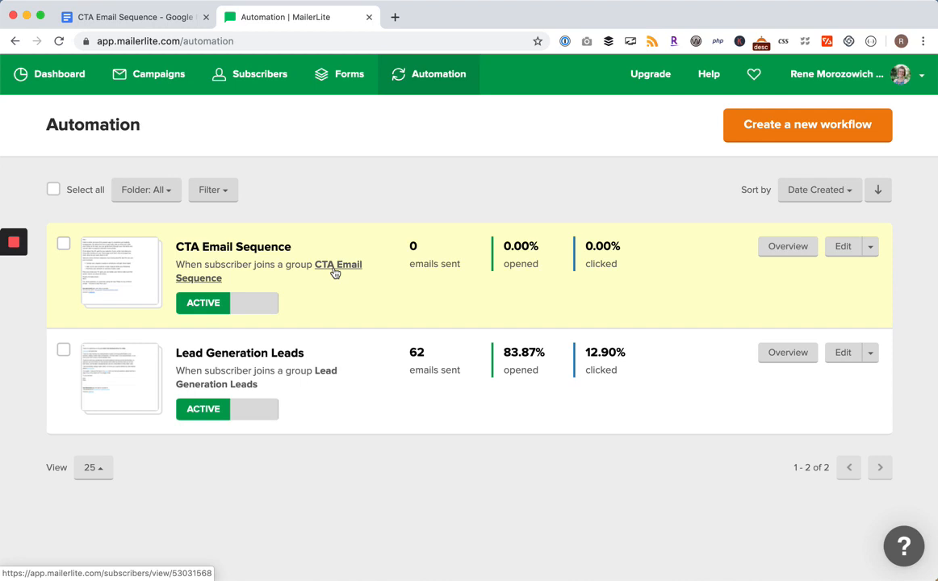
mouse_move(14, 246)
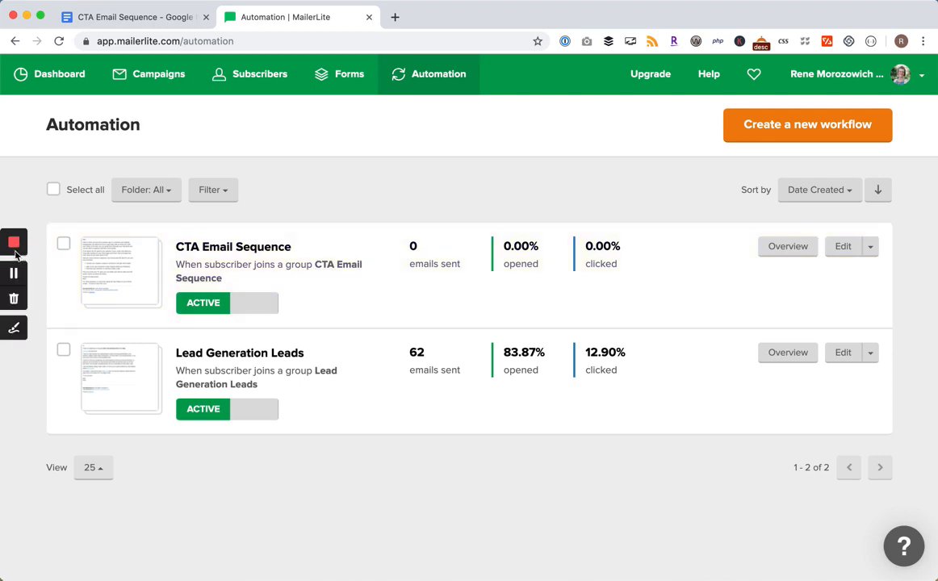
left_click(13, 274)
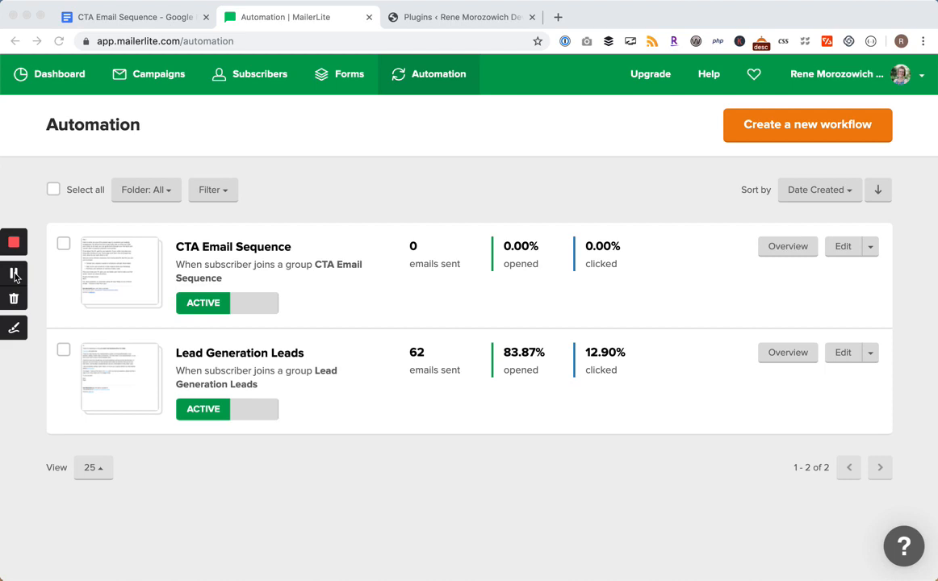
- Create an embedded form named "CTA Email Sequence" and assign it to the CTA Email Sequence subscriber group
left_click(345, 81)
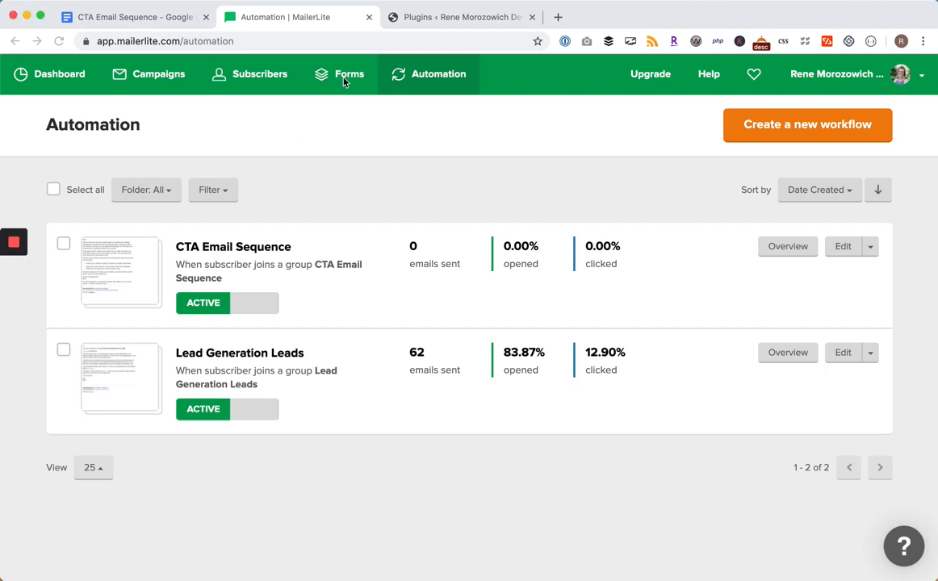
left_click(358, 81)
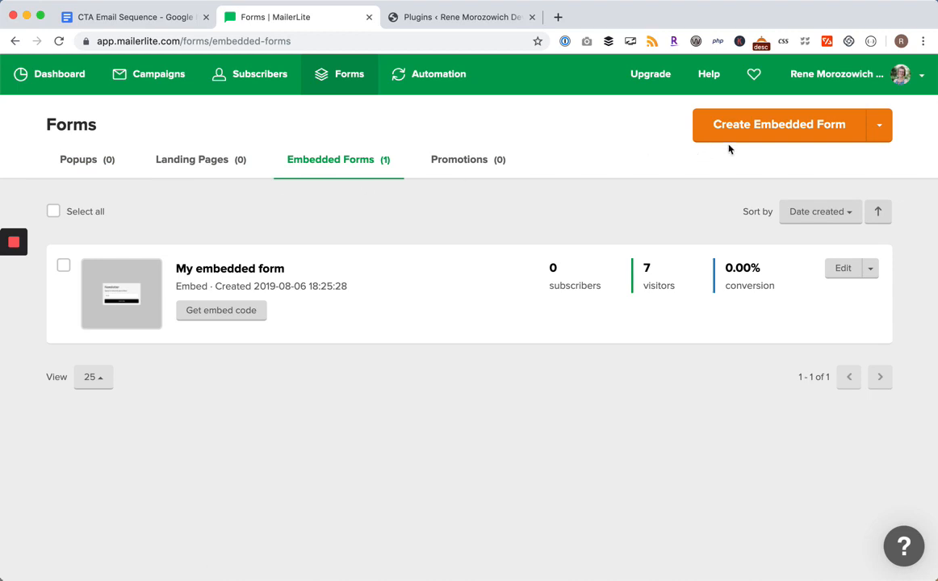
left_click(788, 127)
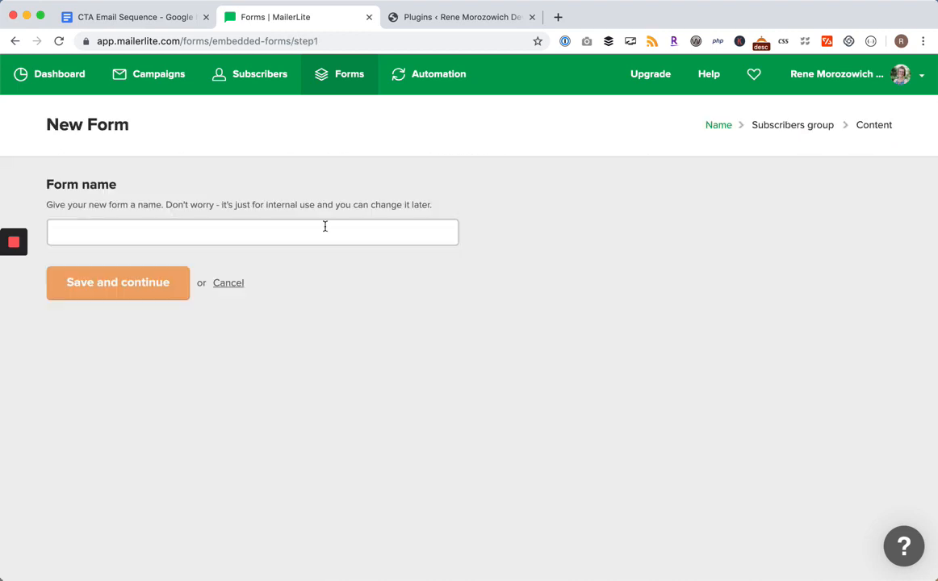
left_click(325, 229)
type("CTA Ema")
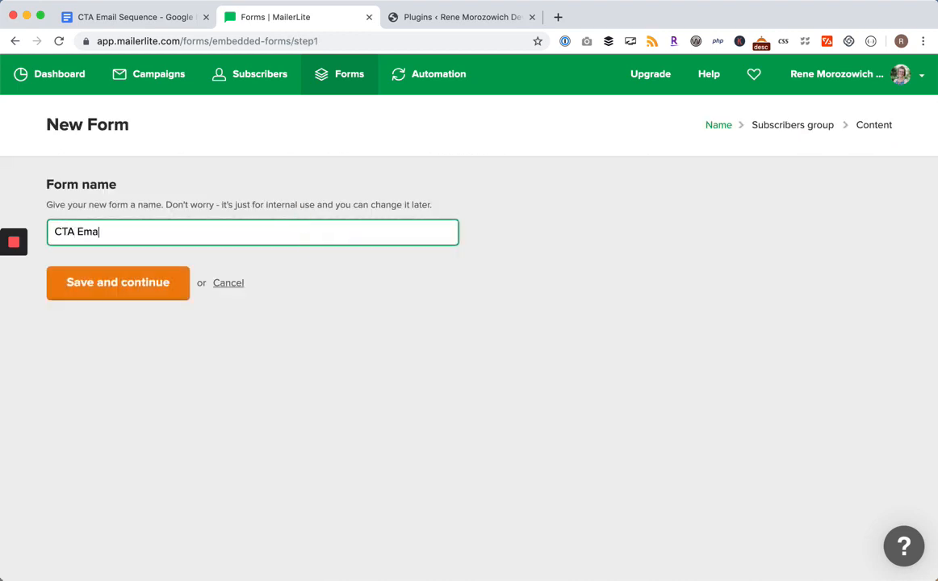
type("il Sequence")
left_click(150, 289)
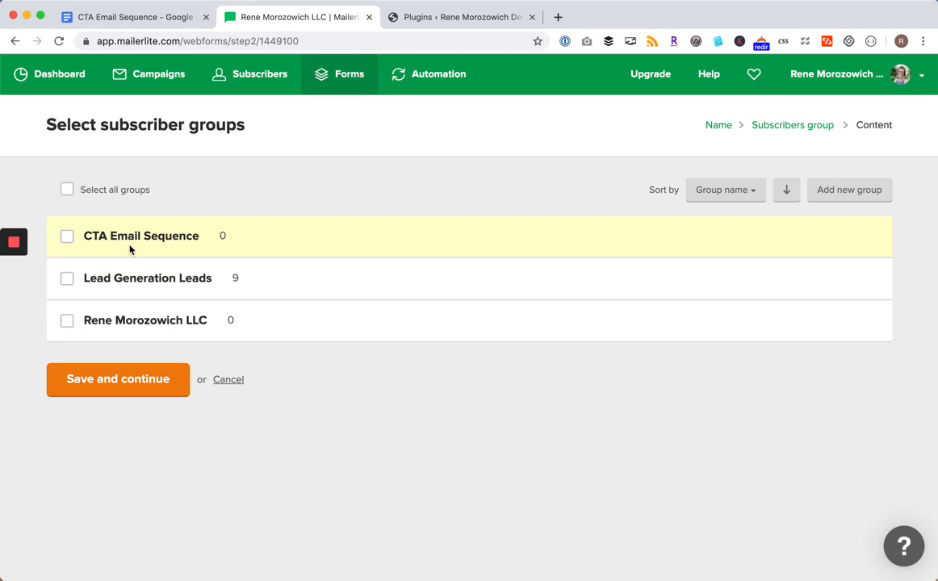
left_click(67, 239)
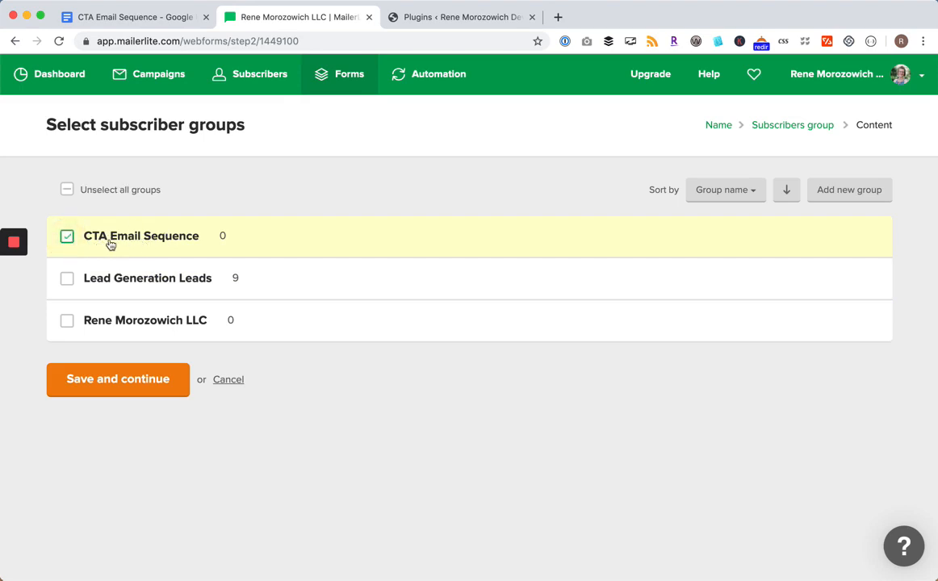
left_click(145, 387)
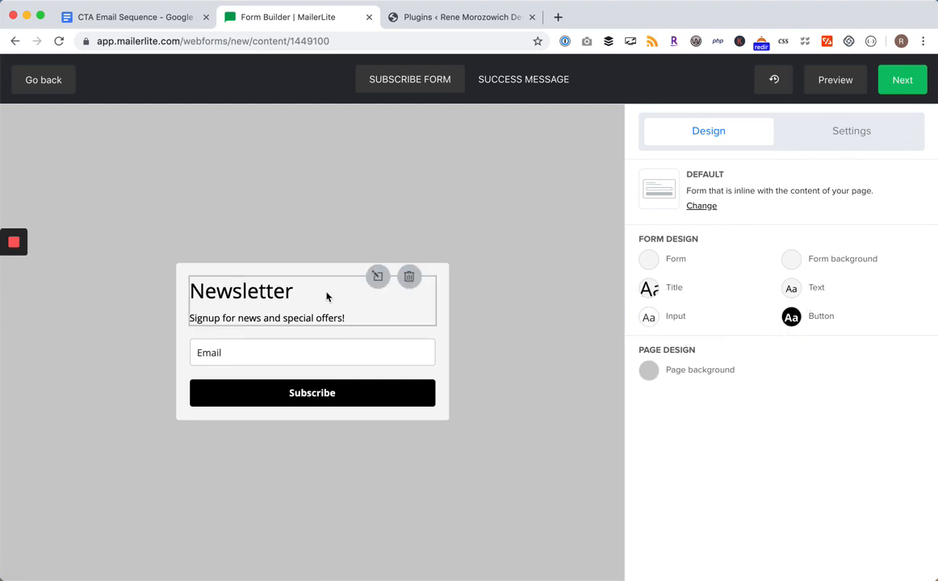
- Replace the form's title with "Learn more about calls to action for your site"
left_click(367, 281)
left_click(377, 279)
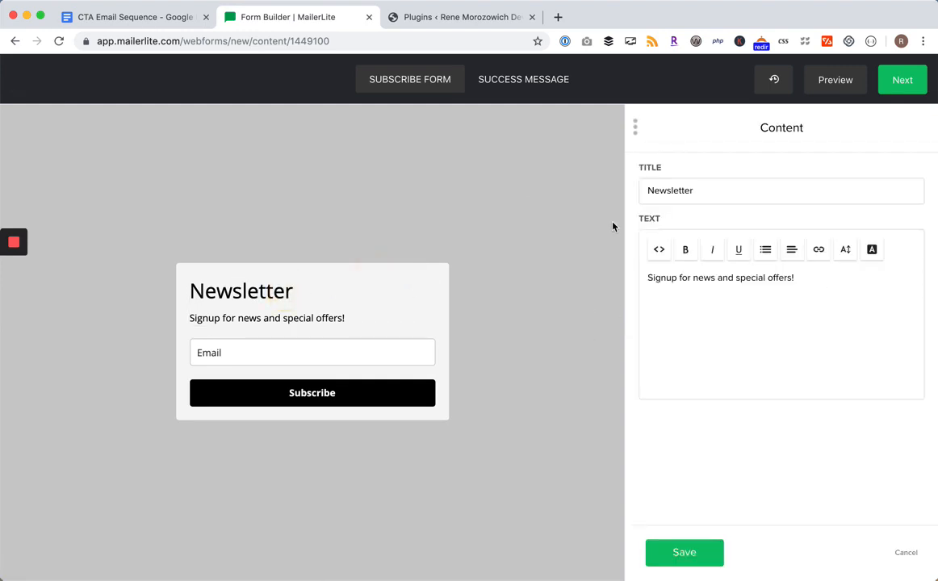
double_click(667, 192)
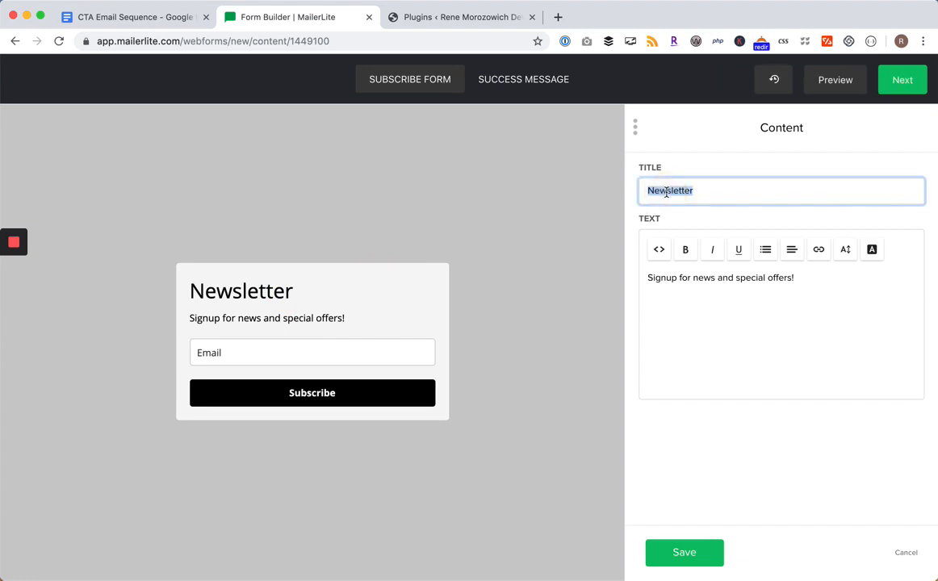
type("Learn more abou")
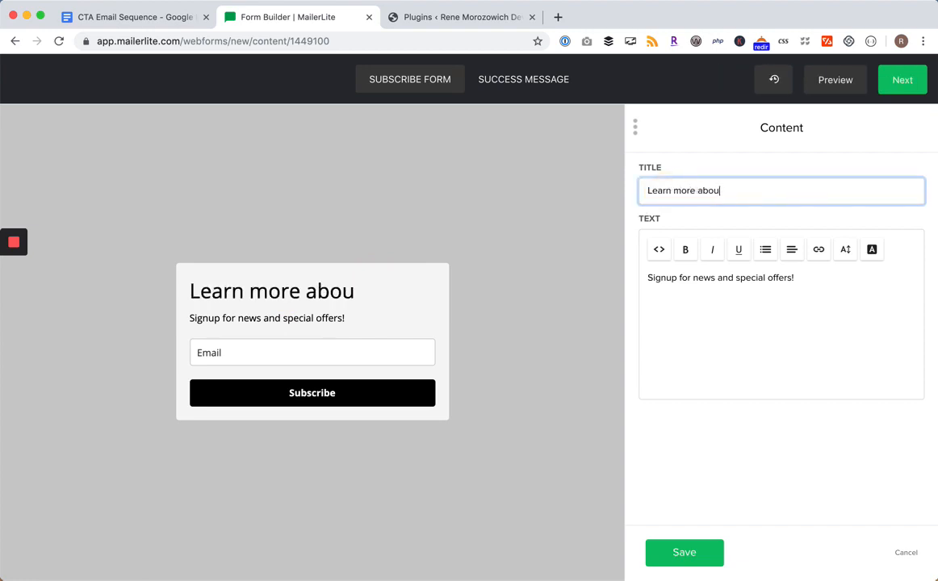
type("t calls to action for your site")
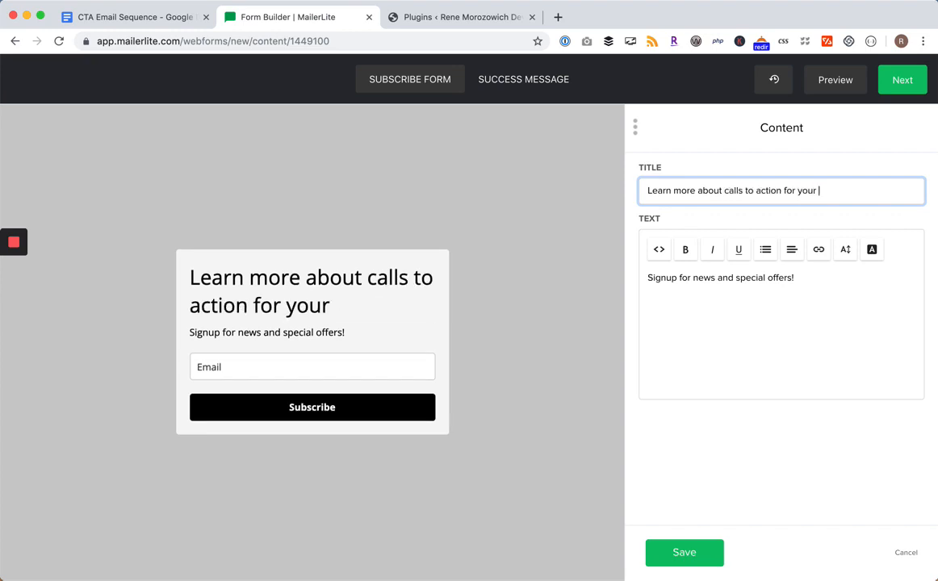
- Replace the form's description text with "Sign up now!" and save the content changes
left_click_drag(795, 278, 647, 274)
type("SIng up")
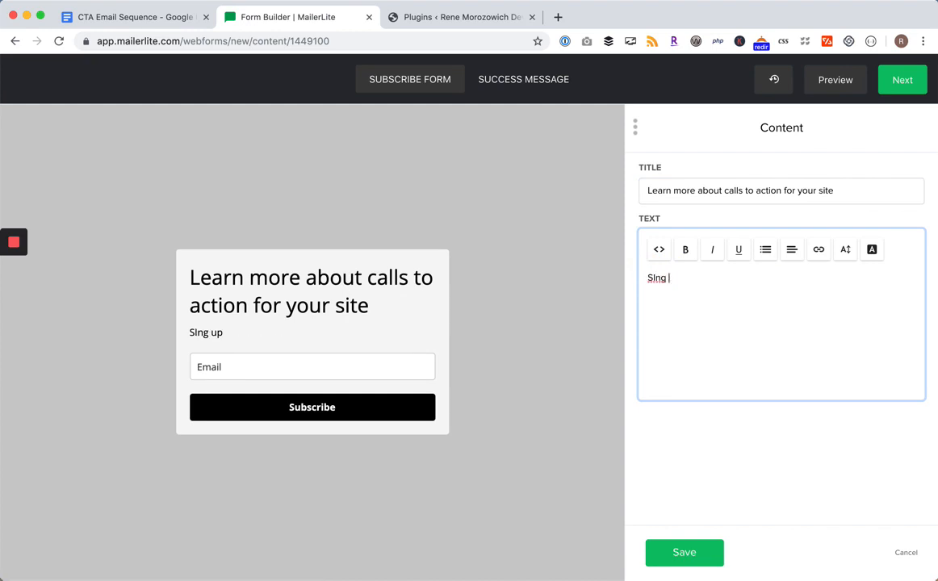
key("BackSpace")
type("ign up now!")
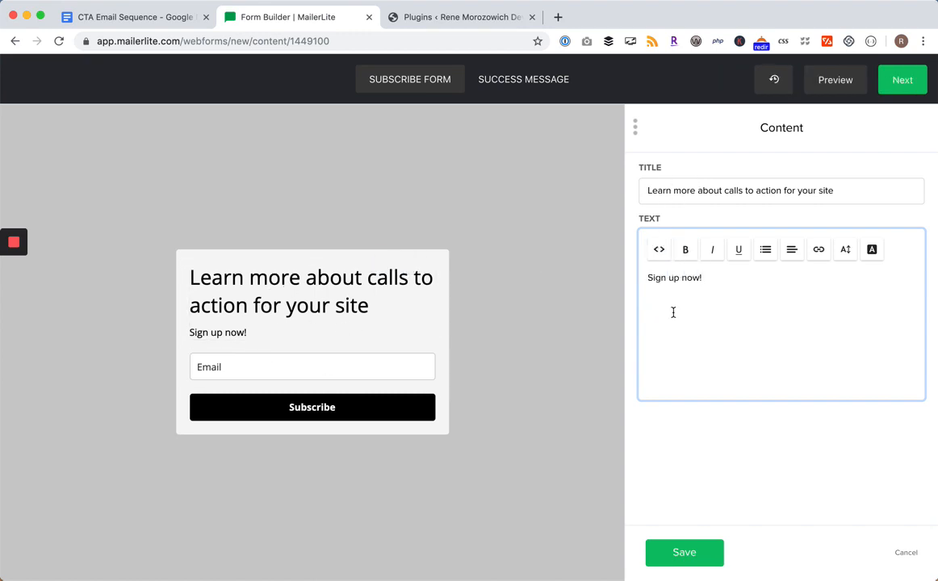
left_click(677, 553)
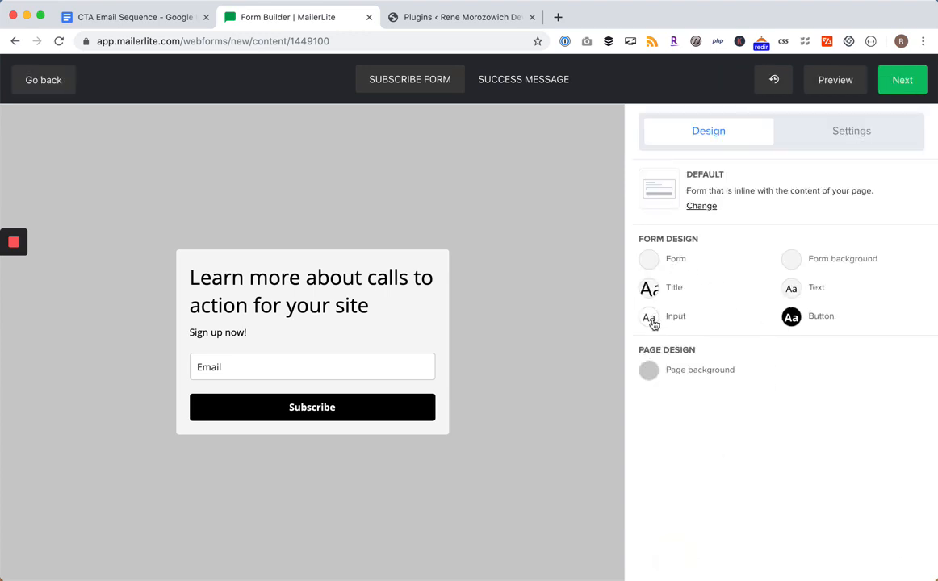
left_click(840, 131)
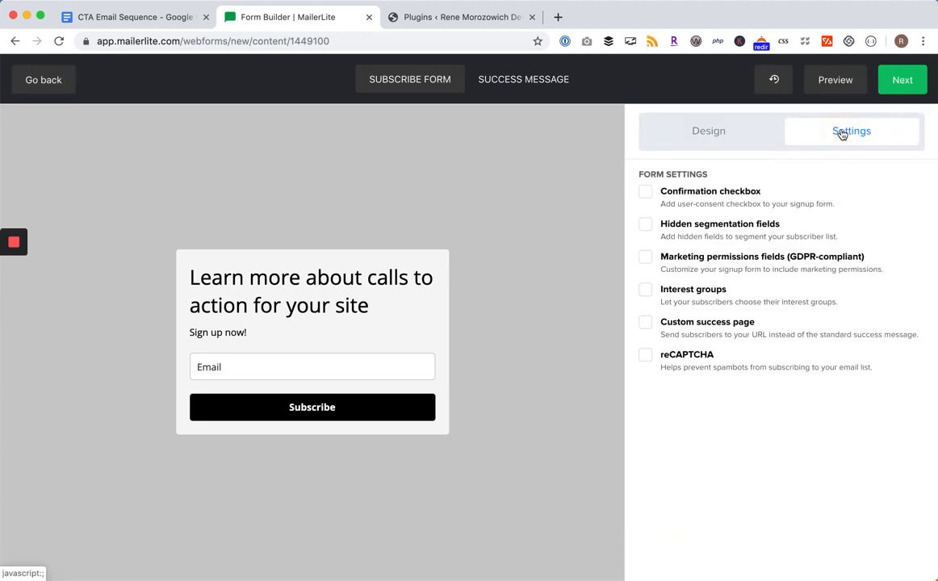
left_click(715, 132)
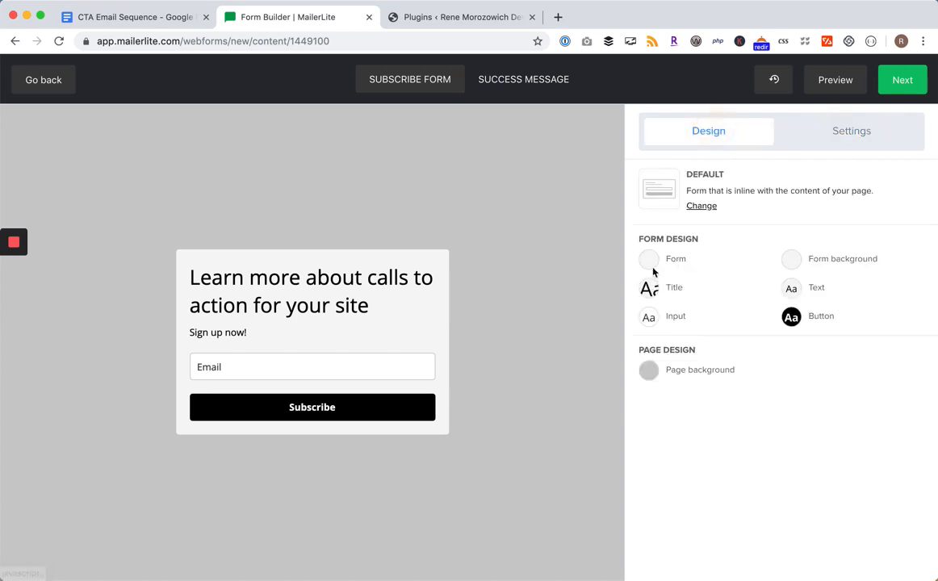
left_click(655, 320)
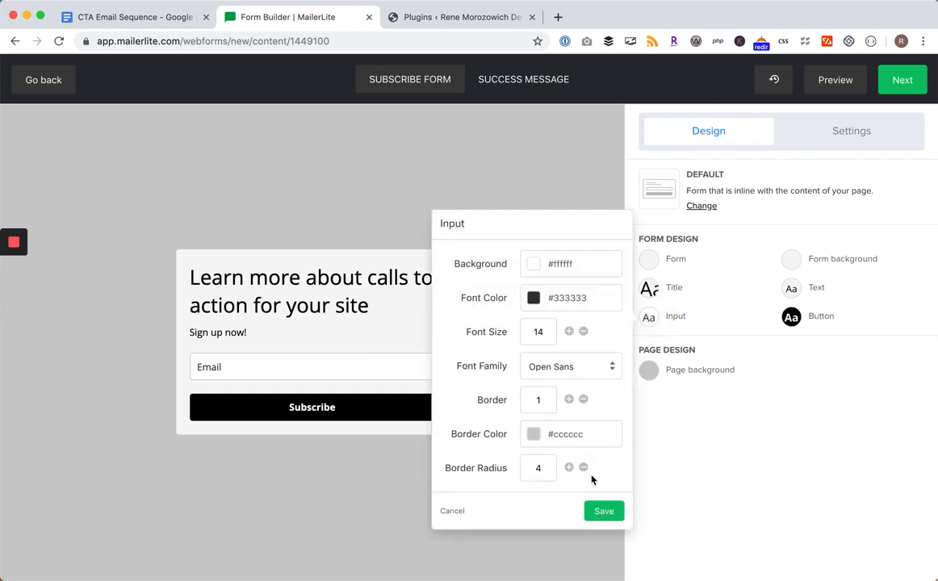
left_click(449, 512)
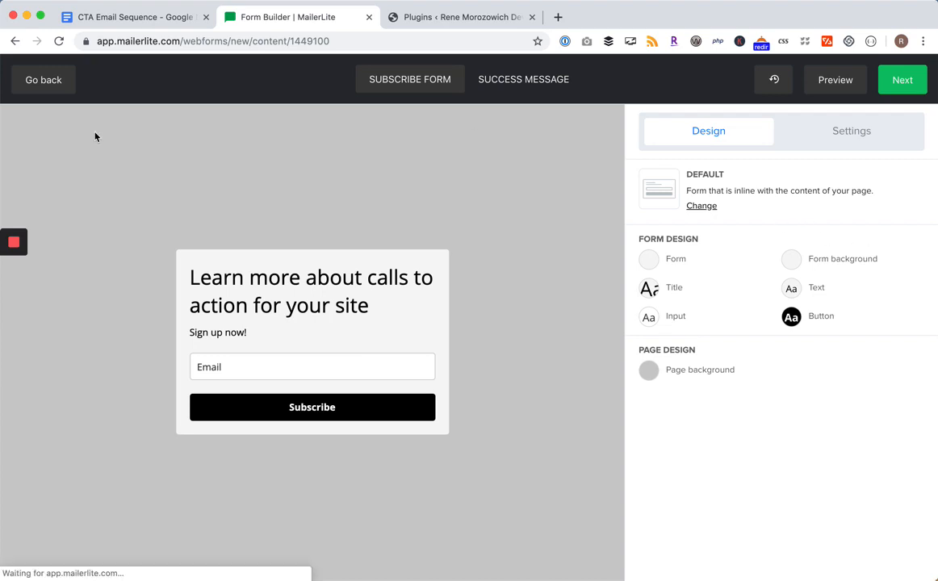
mouse_move(18, 242)
left_click(14, 275)
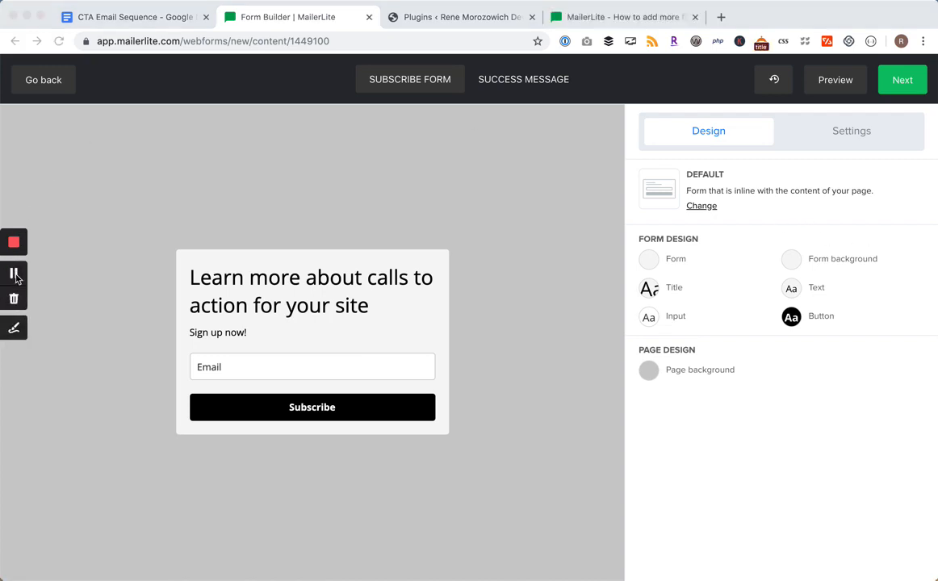
- Add a required Name field above the Email field in the signup form and save the field changes
left_click(374, 366)
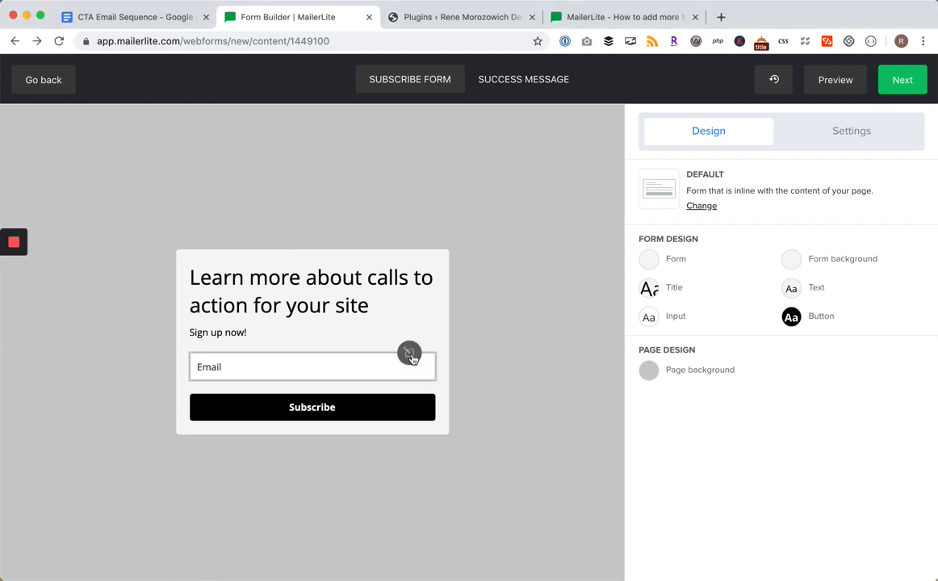
left_click(410, 355)
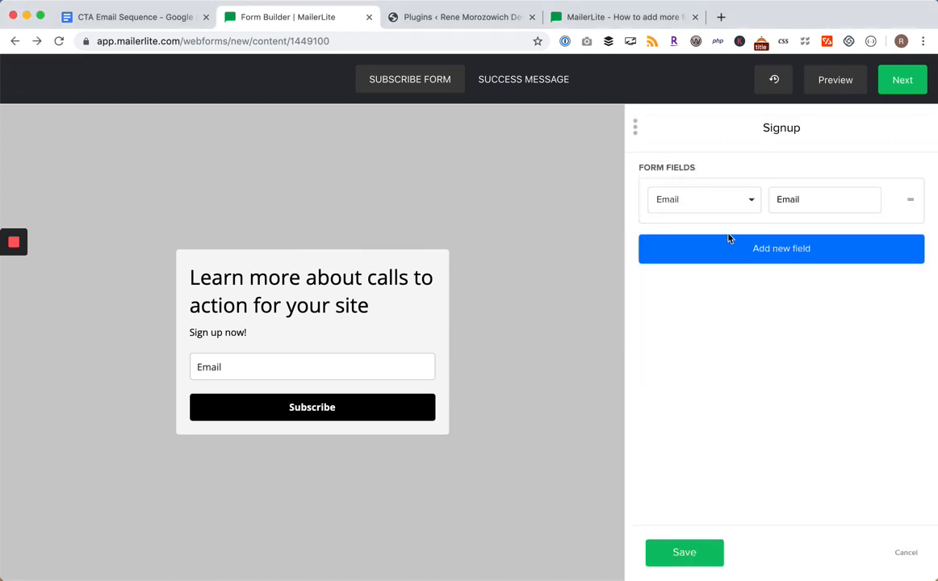
left_click(748, 247)
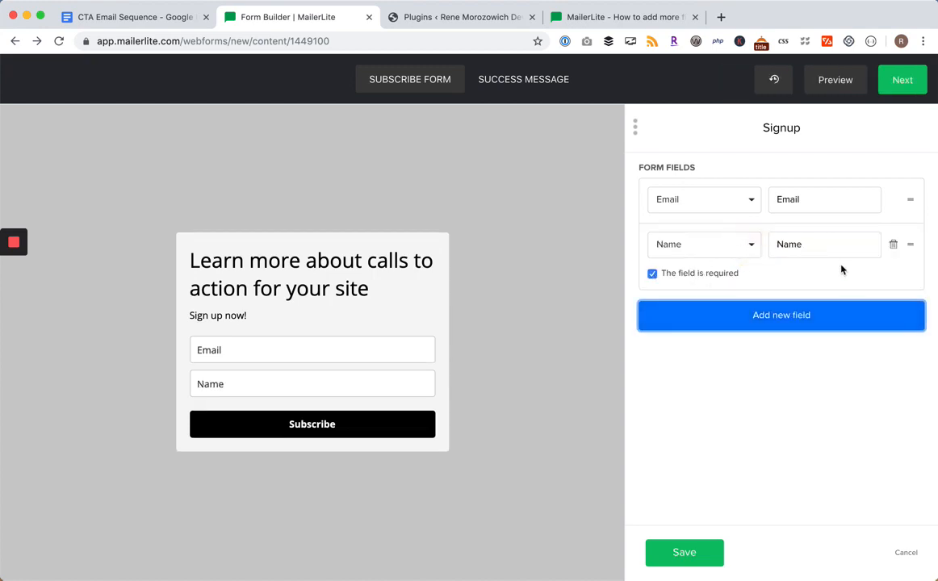
left_click_drag(910, 245, 906, 197)
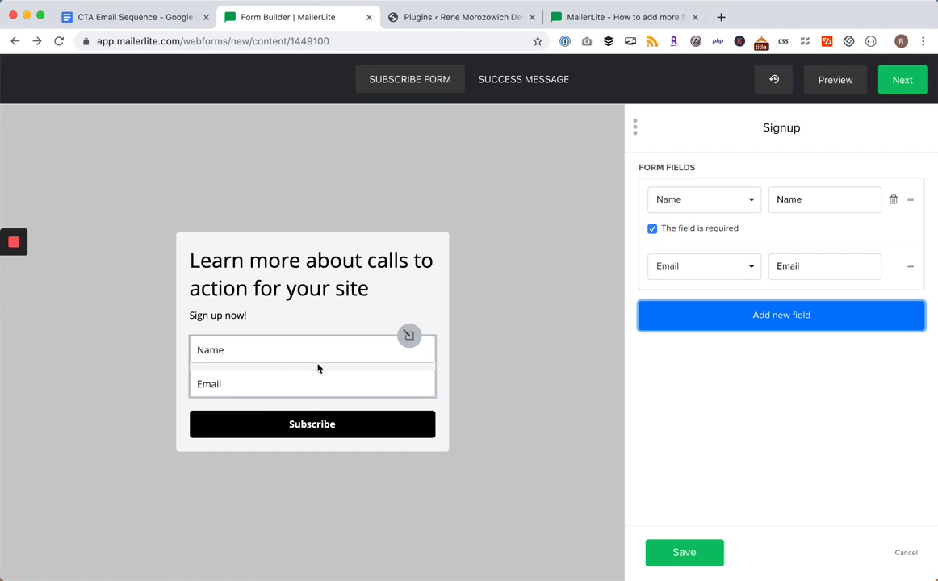
left_click(660, 547)
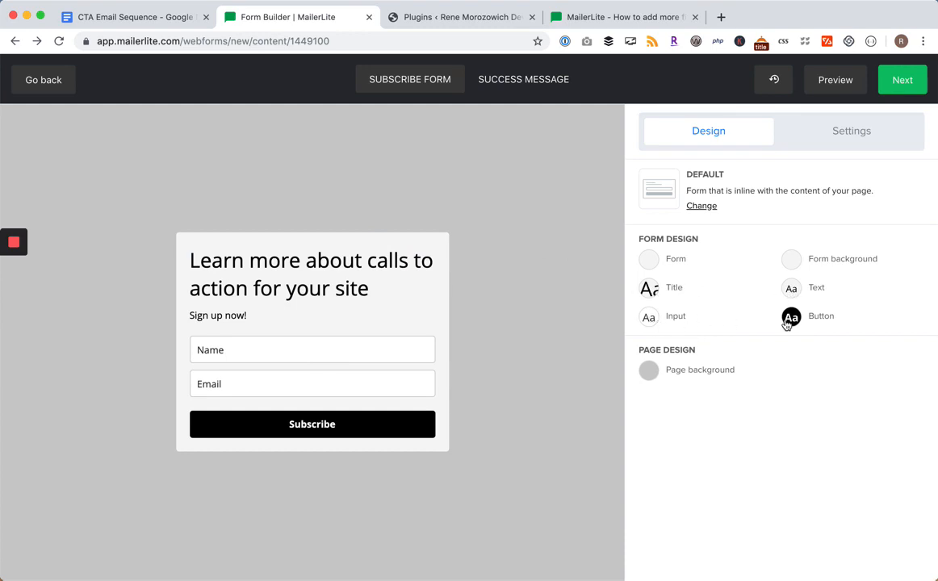
- Check the form's success message view, return to the subscribe form, and finish the form design
left_click(496, 83)
left_click(401, 84)
left_click(900, 87)
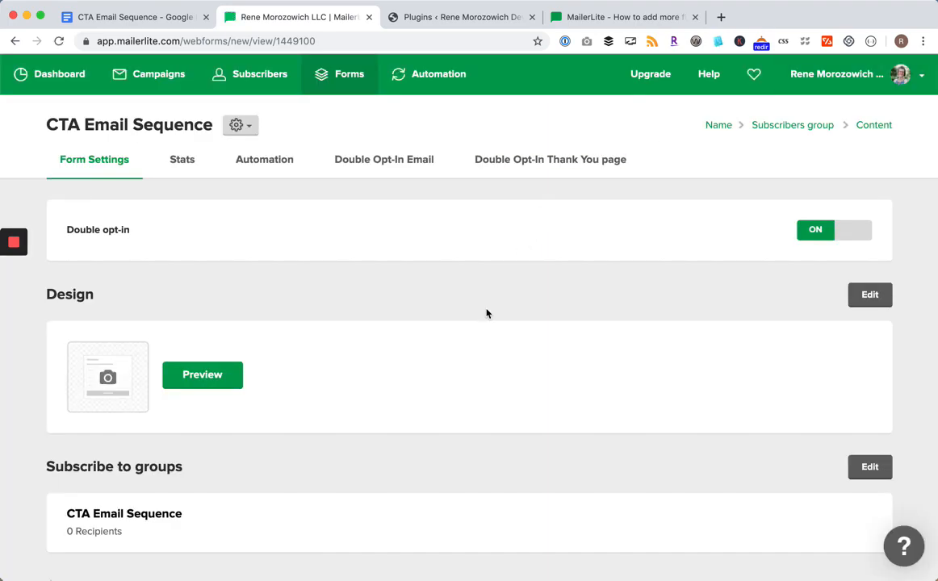
- Select and copy the complete HTML embed code of the CTA Email Sequence form
scroll(486, 312, "down", 5)
scroll(486, 313, "down", 4)
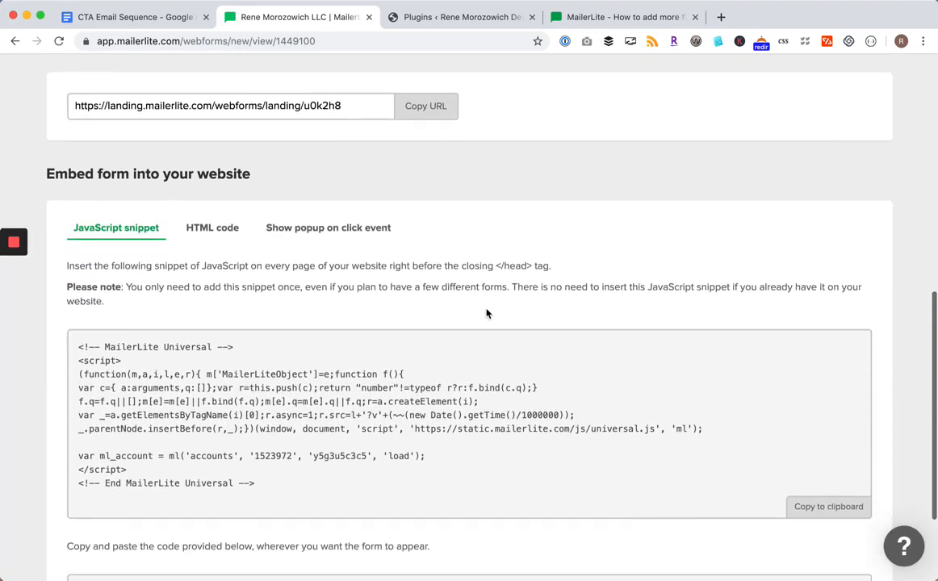
left_click(208, 193)
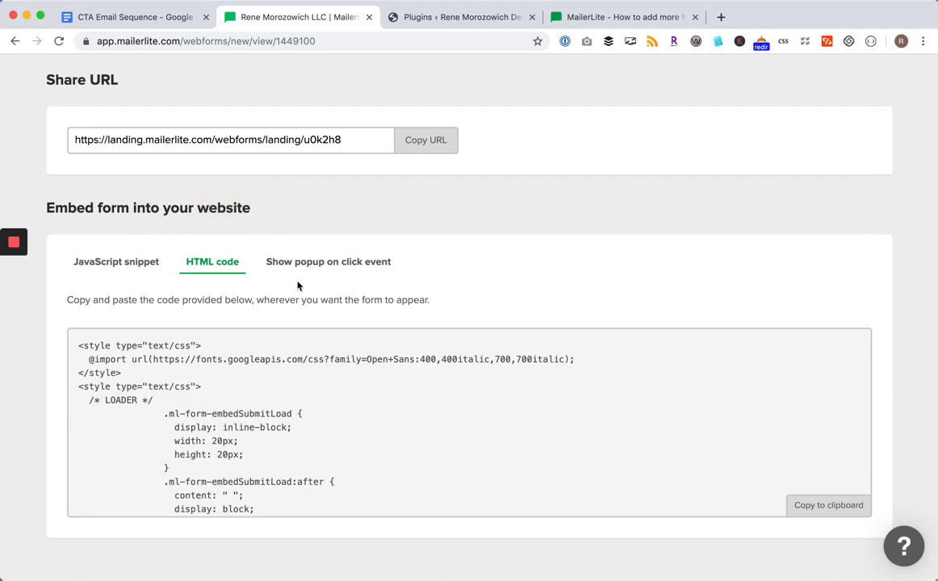
left_click(244, 384)
key("super+a")
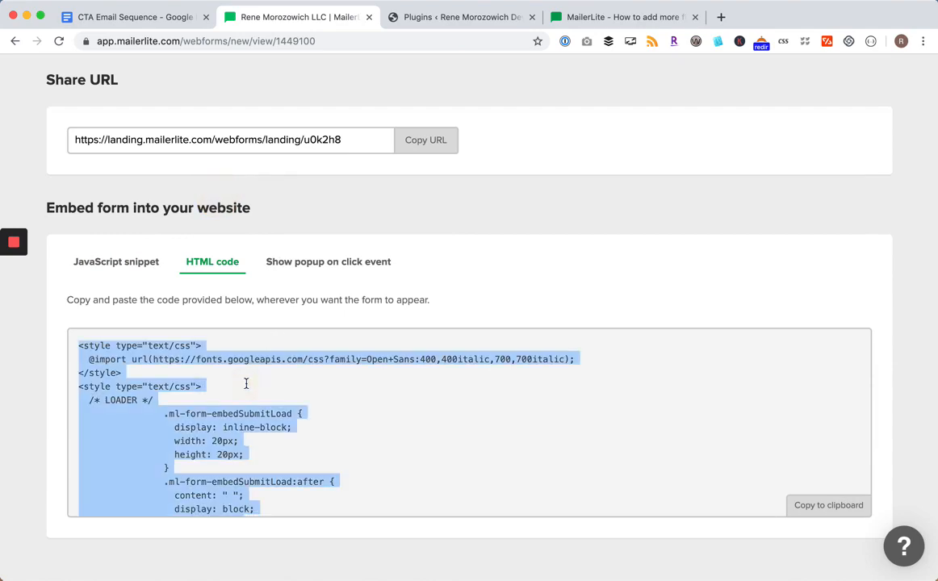
- Switch to the WordPress admin and add a Text widget to the Footer area below Archives
left_click(420, 17)
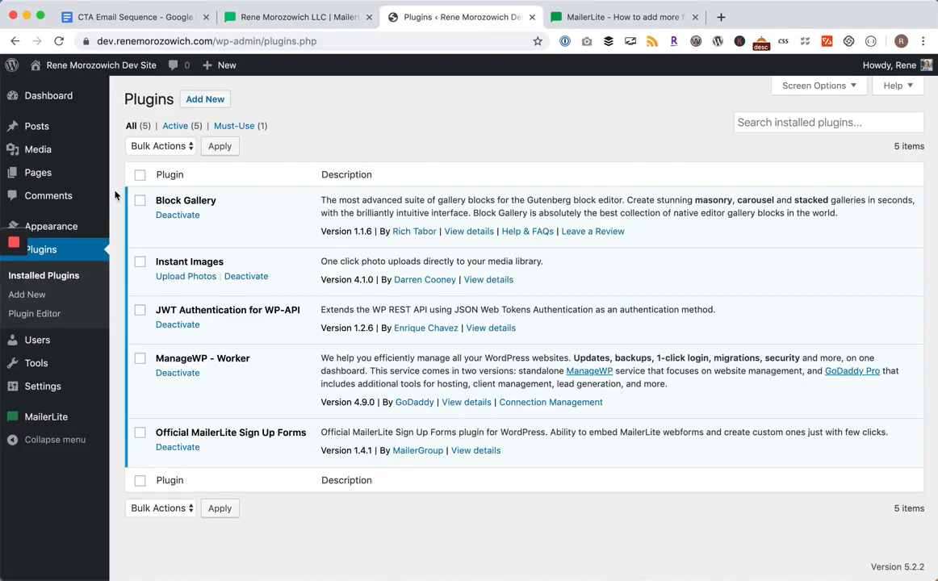
mouse_move(58, 365)
mouse_move(51, 227)
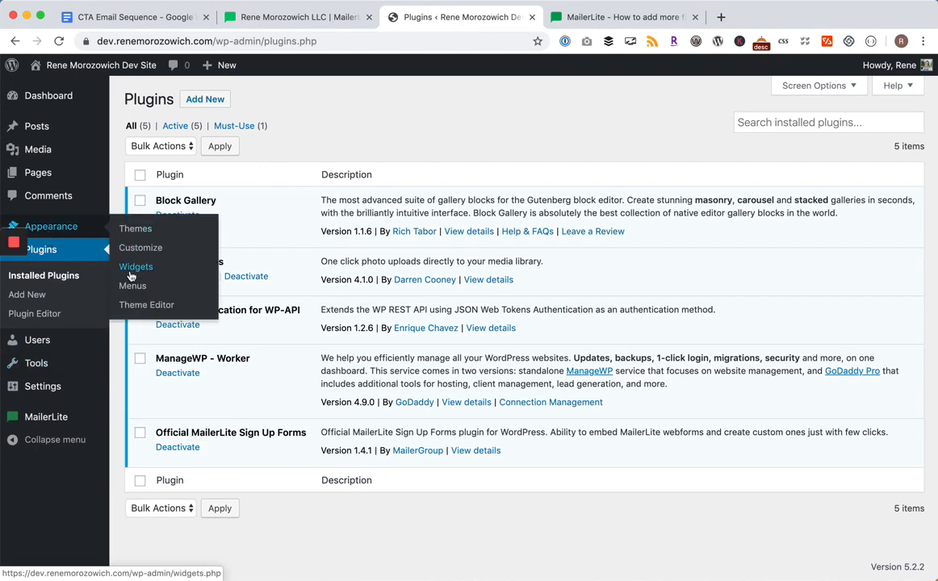
left_click(165, 269)
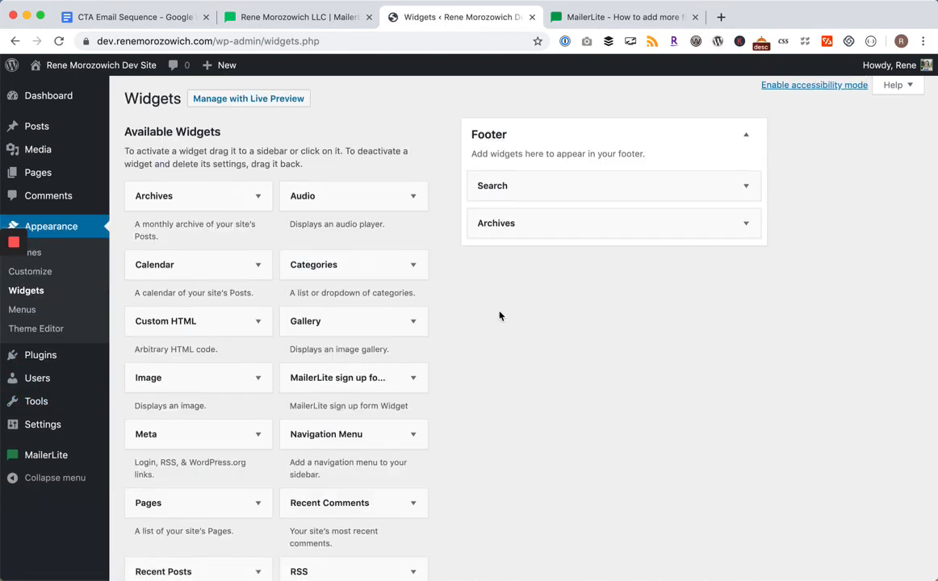
scroll(499, 316, "down", 5)
left_click_drag(175, 392, 544, 257)
- Paste the form's HTML code into the Text widget in code mode, title it "Sign up", and save it
left_click(734, 340)
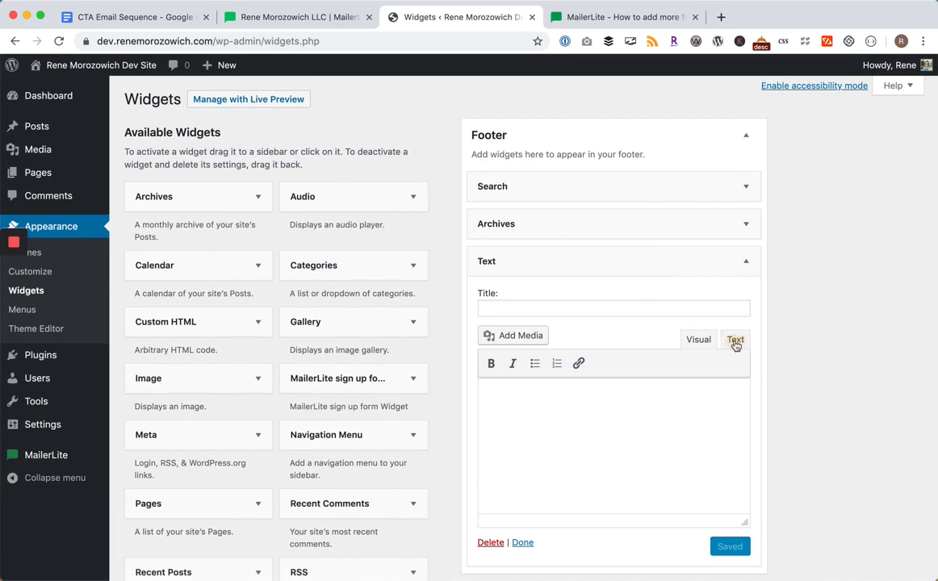
left_click(713, 474)
left_click(552, 397)
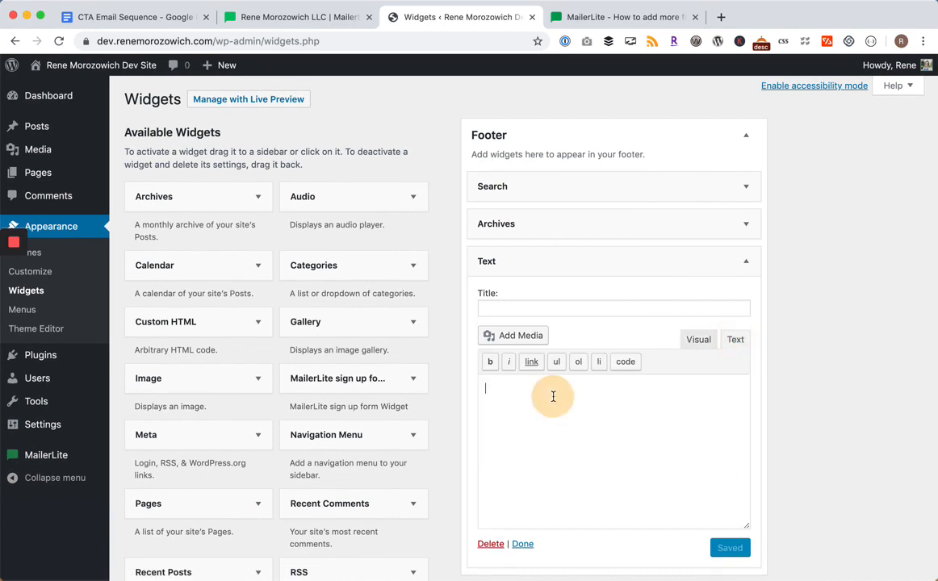
key("super+v")
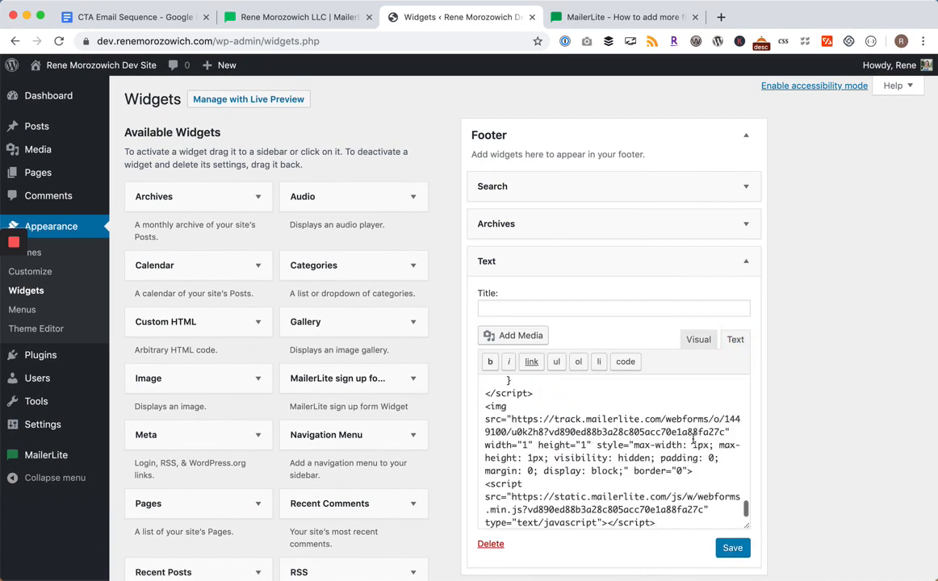
left_click(625, 306)
type("Sign up")
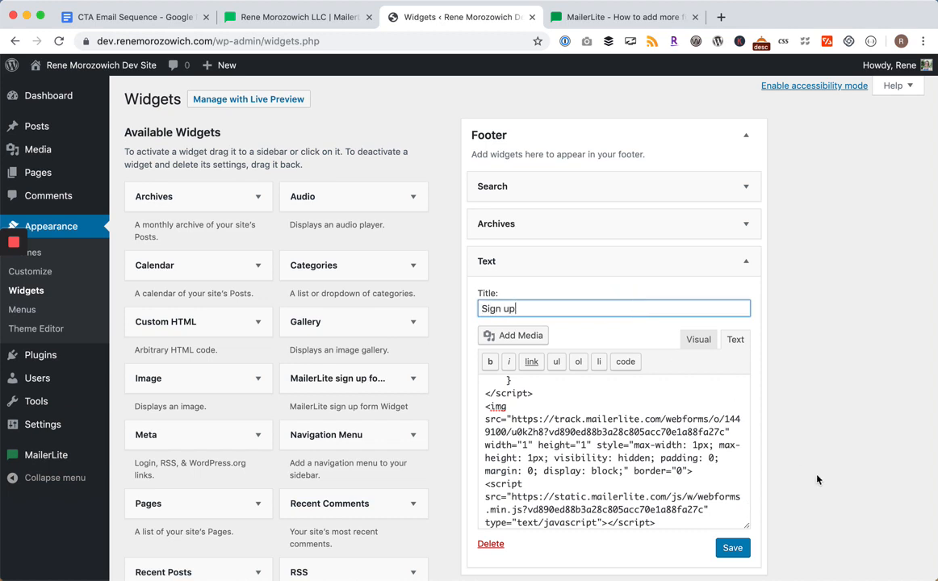
left_click(730, 548)
- Open the live WordPress site in a new tab and examine the signup form in its footer
mouse_move(81, 64)
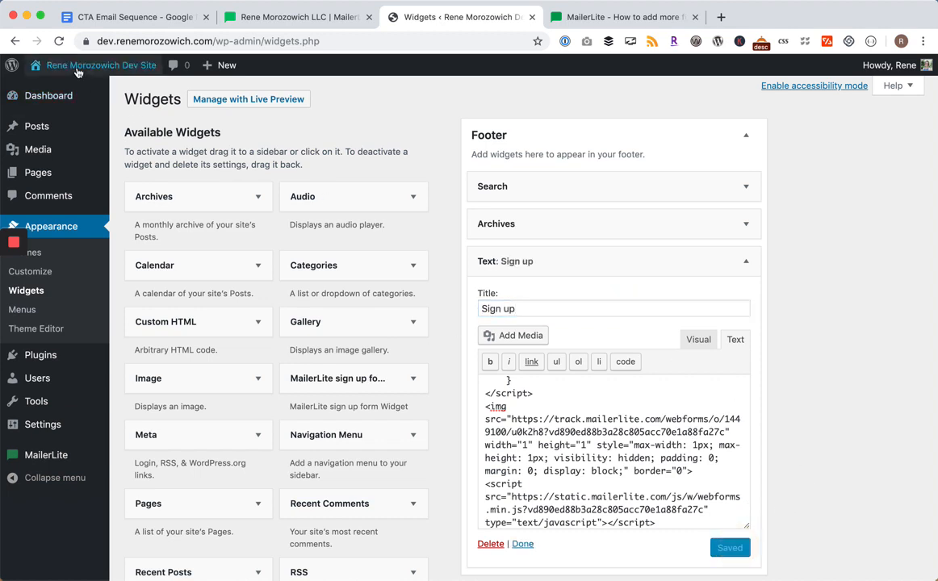
right_click(54, 89)
left_click(115, 96)
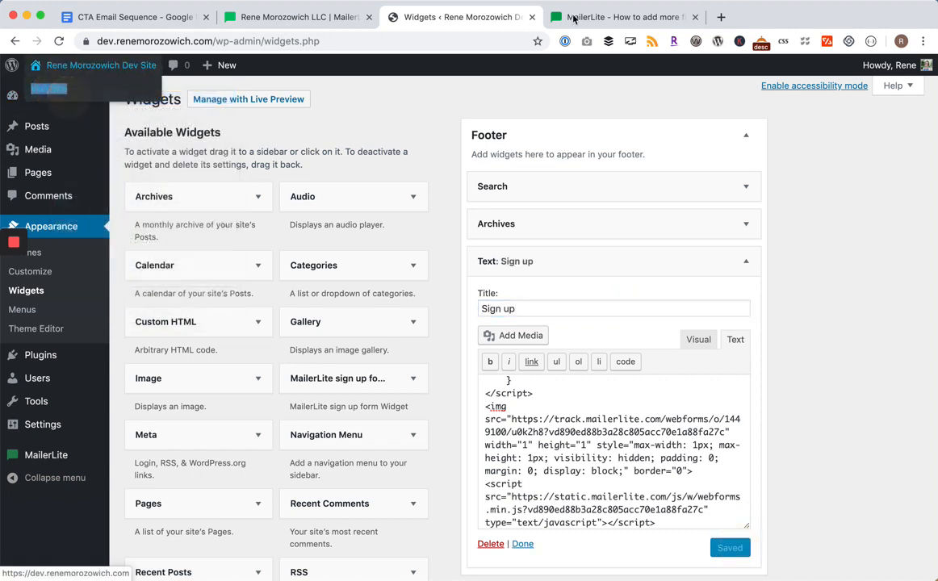
left_click(622, 17)
scroll(495, 251, "down", 20)
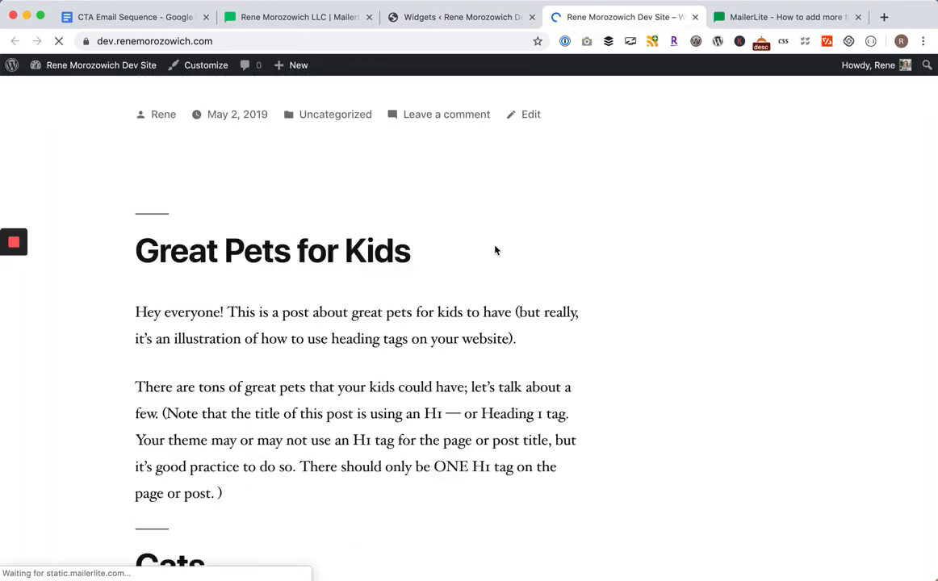
scroll(484, 254, "up", 2)
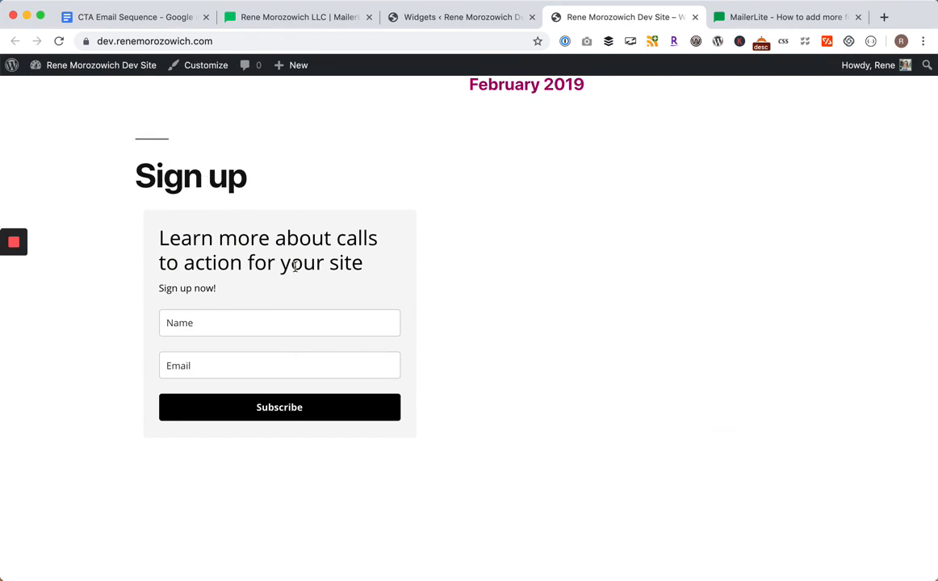
- Return to the WordPress admin and start a new custom signup form in the MailerLite plugin
left_click(486, 22)
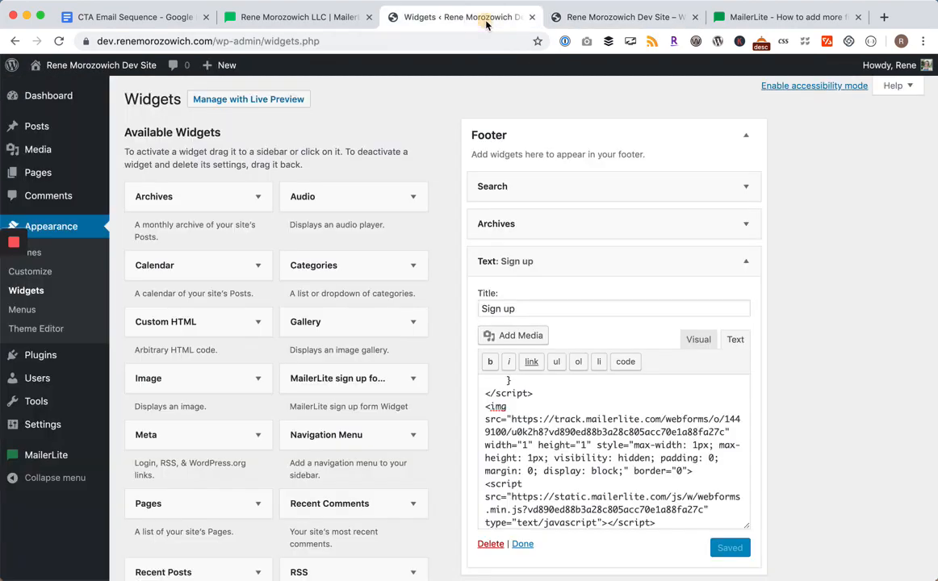
left_click(48, 356)
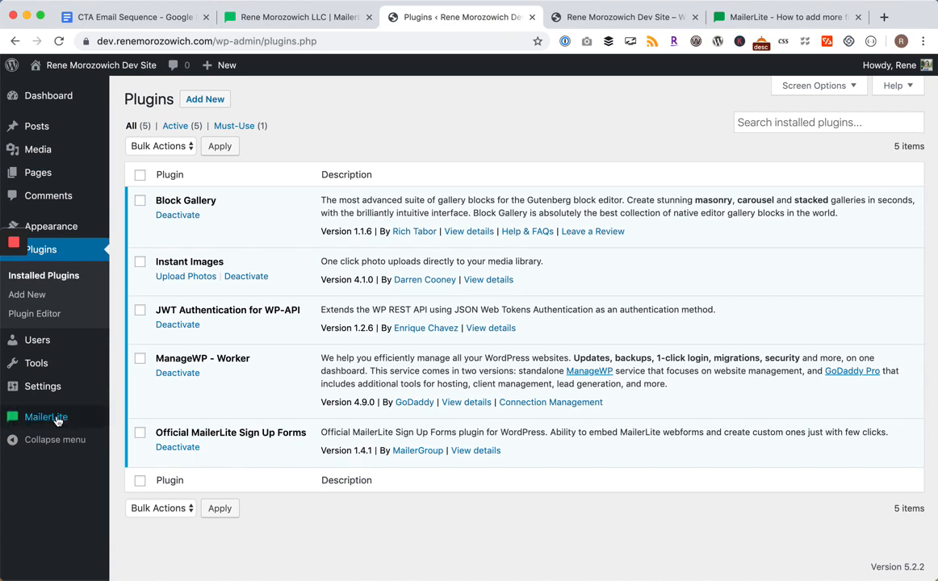
mouse_move(53, 418)
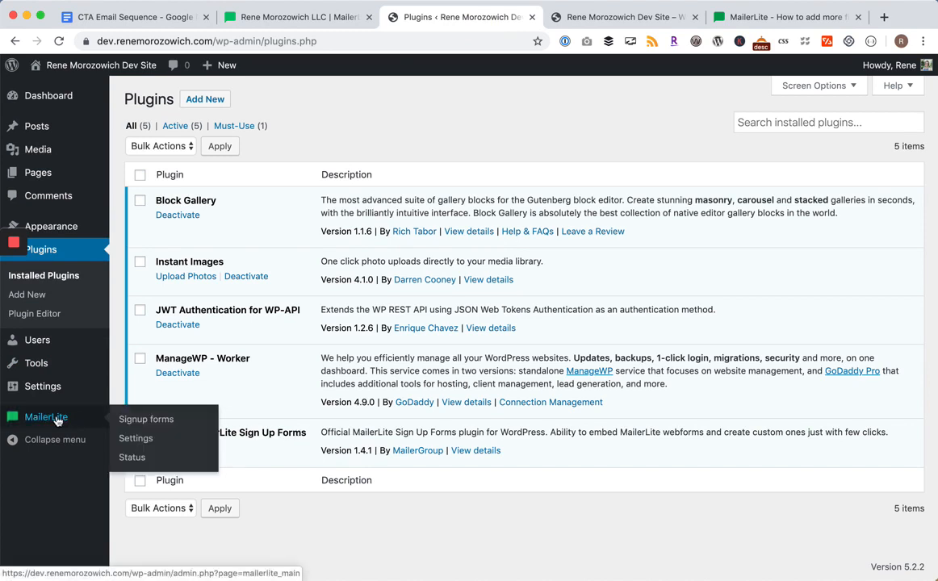
left_click(121, 420)
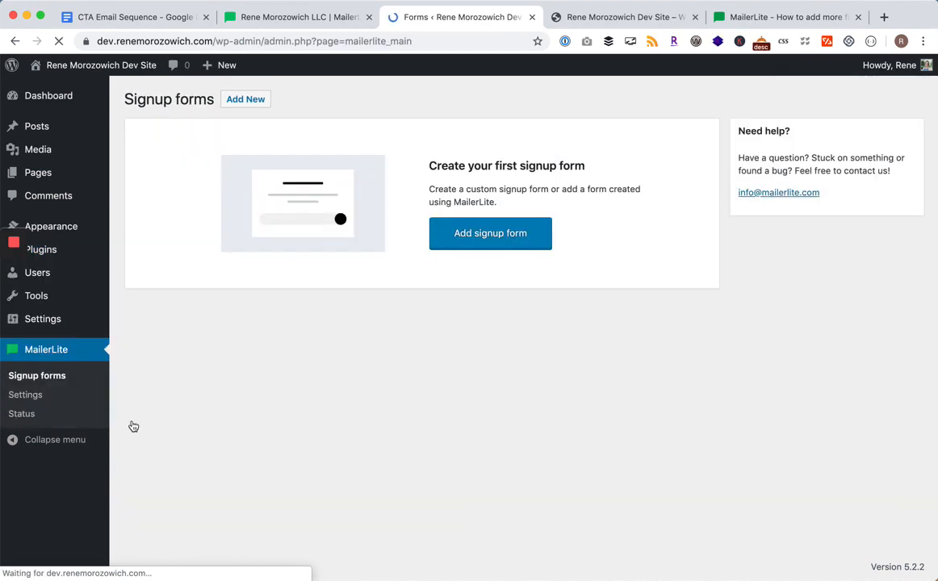
left_click(495, 244)
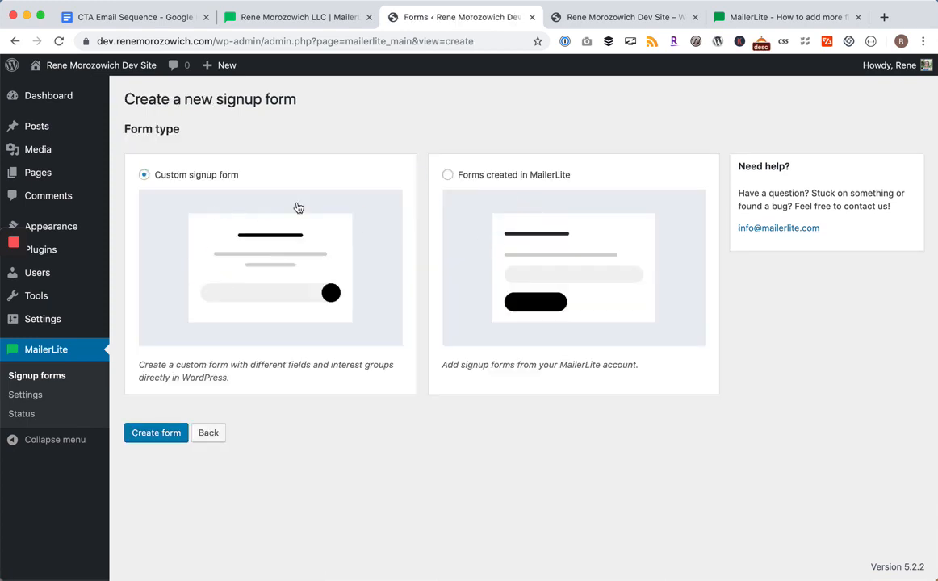
left_click(162, 435)
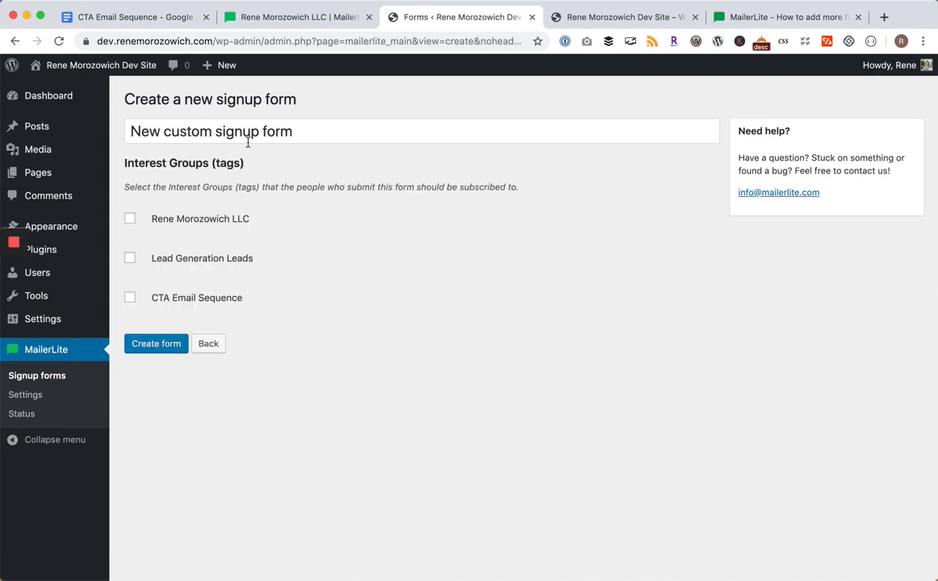
- Name the custom form "CTA Email Sequence", assign it to the CTA Email Sequence interest group, and create it
left_click_drag(293, 133, 124, 142)
type("CTA")
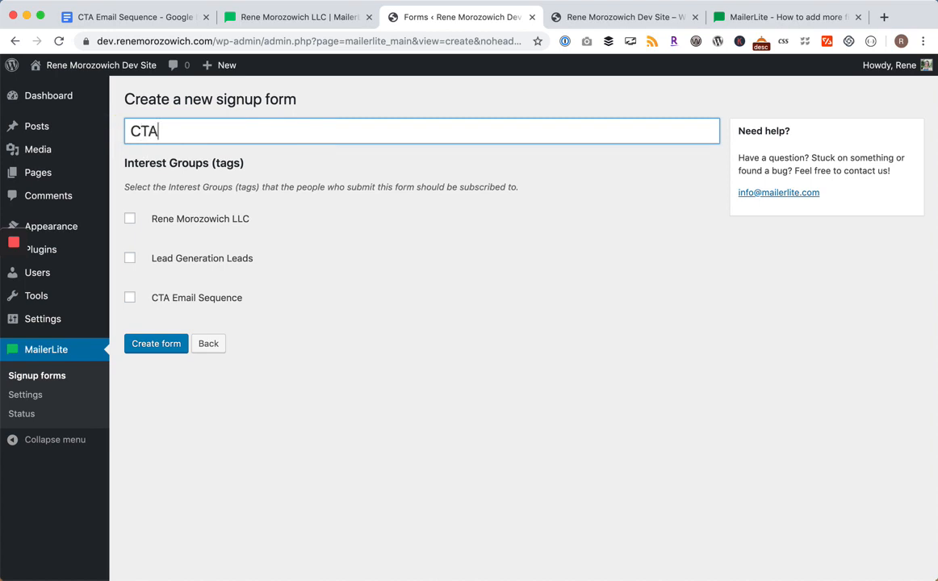
type(" Email Sequence")
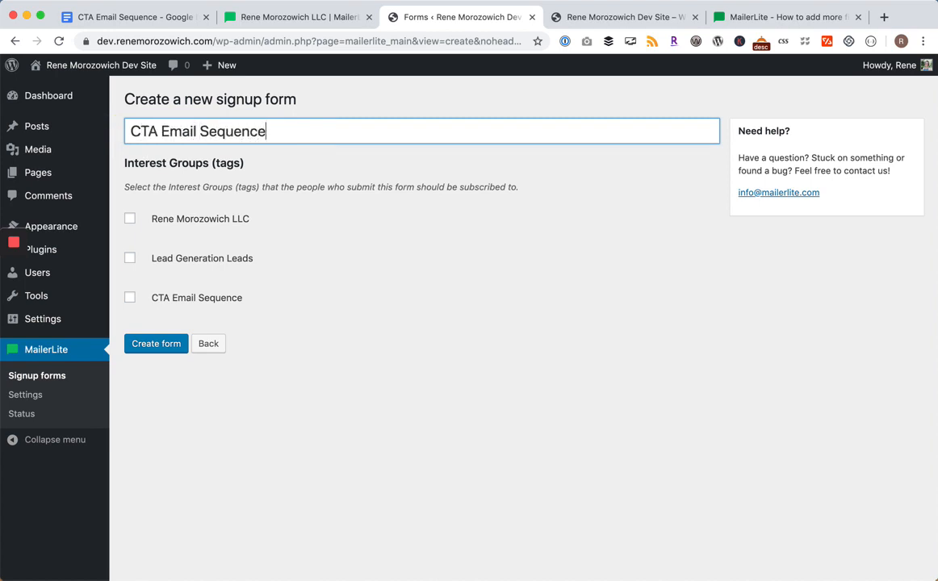
left_click(130, 297)
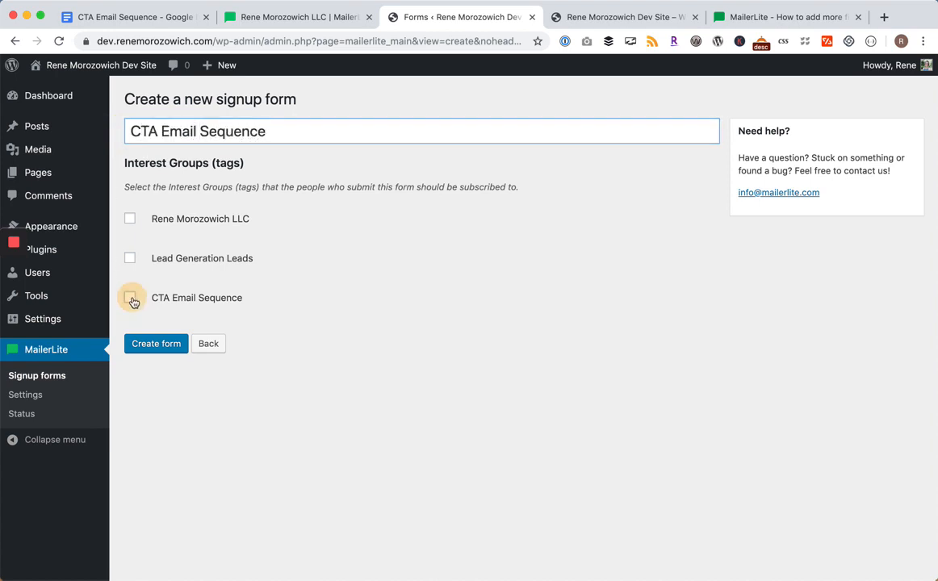
left_click(176, 344)
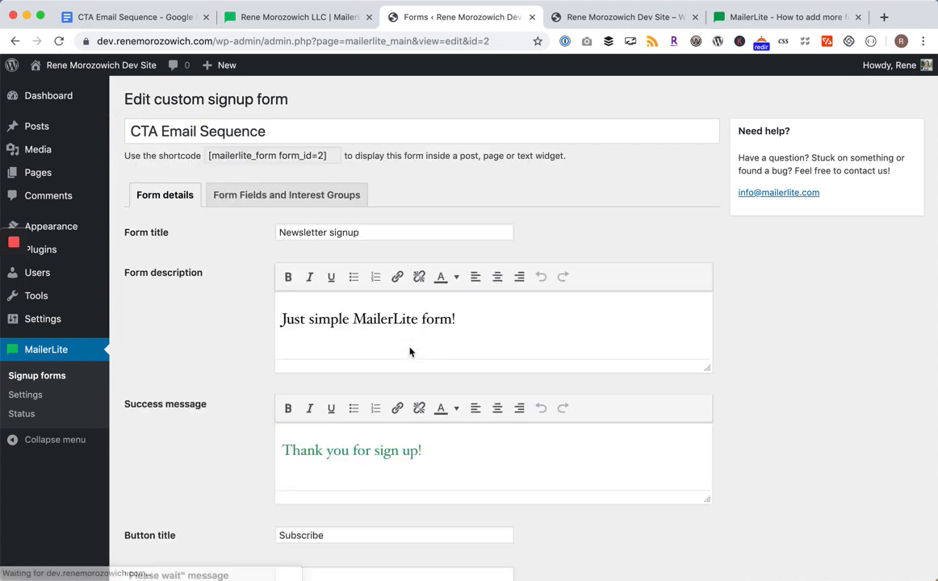
- Correct the custom form's success message to "Thank you for signing up!"
scroll(412, 352, "down", 1)
scroll(410, 352, "down", 3)
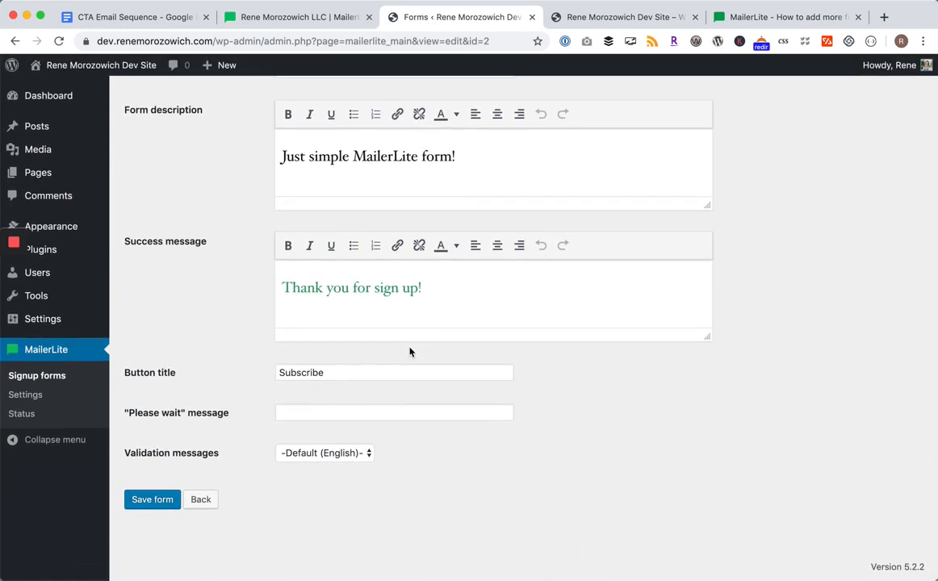
scroll(409, 352, "up", 1)
left_click(397, 305)
type("in")
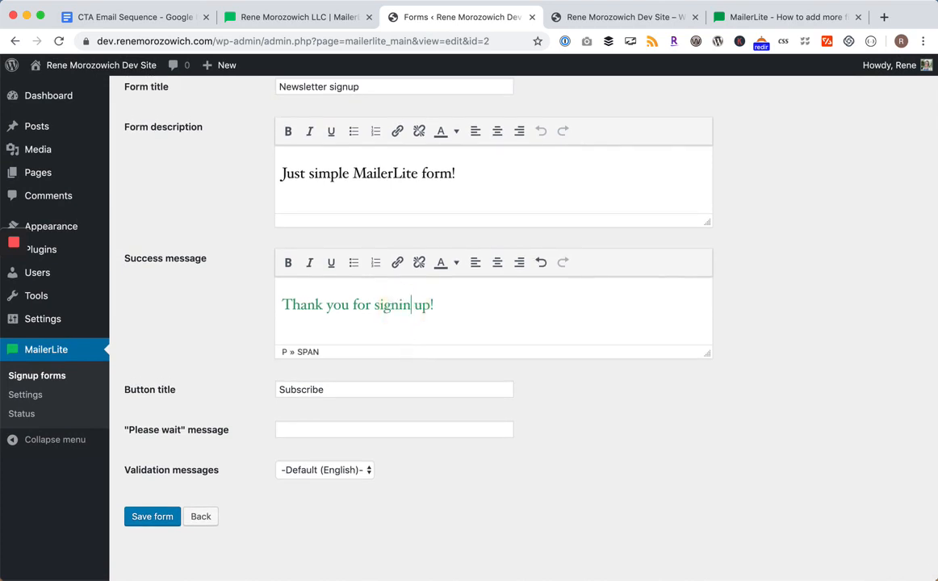
type("g")
- Clear the custom form's description and set its form title to "Sign up"
left_click_drag(460, 174, 258, 176)
key("BackSpace")
scroll(267, 169, "up", 2)
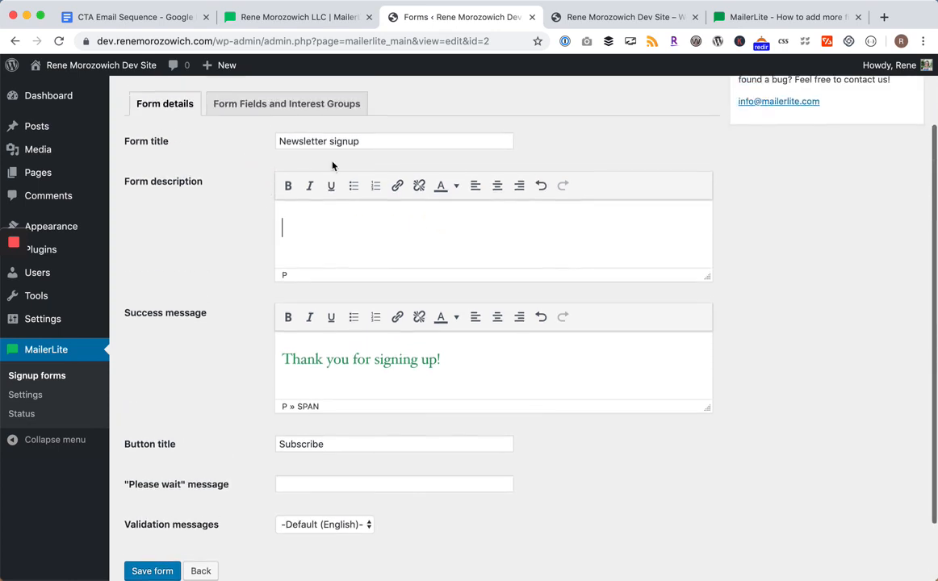
left_click_drag(365, 142, 243, 147)
type("Sign up")
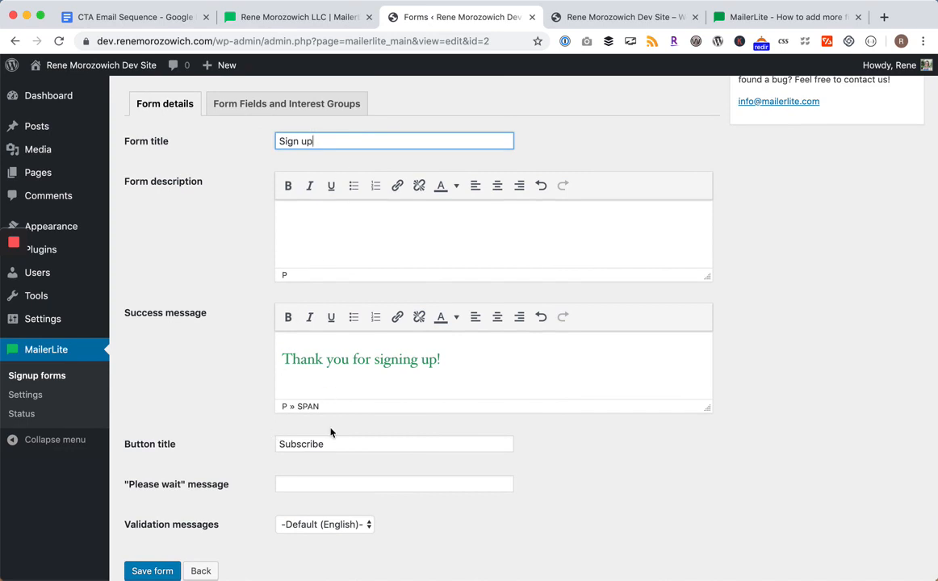
scroll(218, 466, "up", 3)
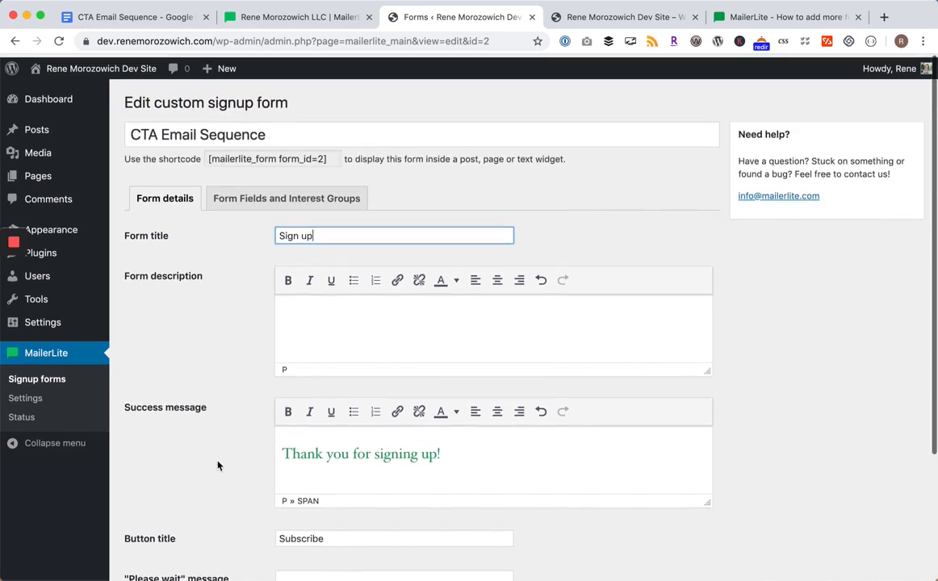
- Save the custom form's details, enable the Name field in its form fields, and save the form again
scroll(230, 465, "down", 5)
left_click(154, 500)
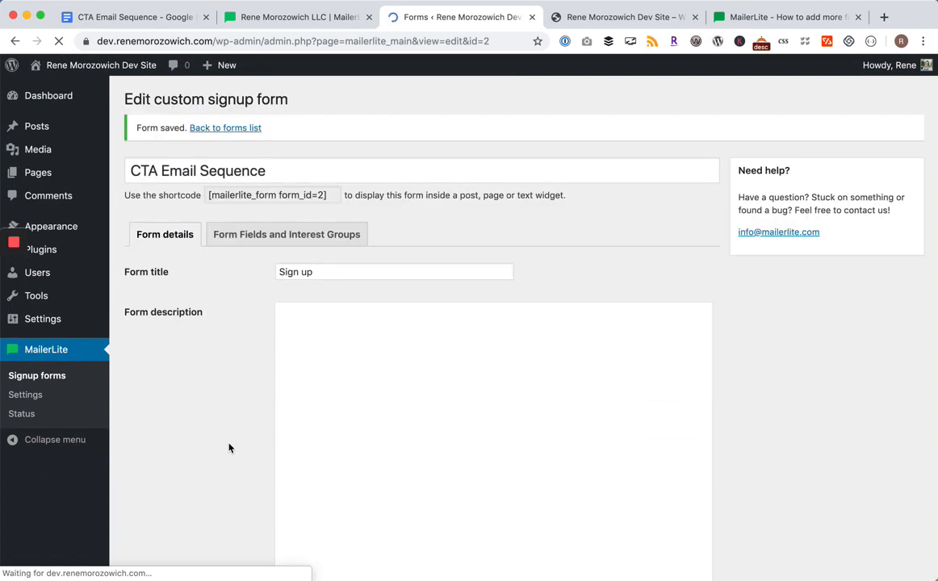
left_click(261, 242)
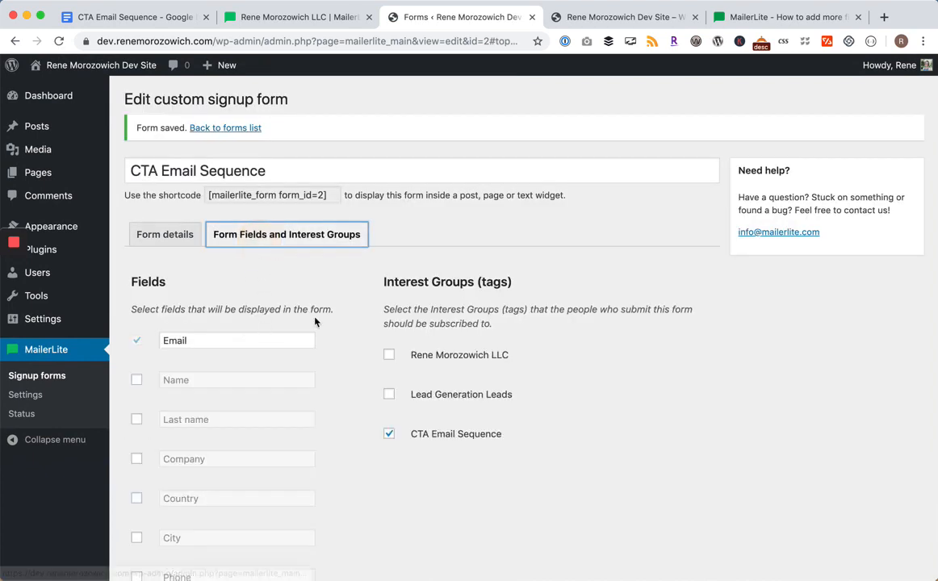
scroll(298, 323, "down", 1)
left_click(136, 324)
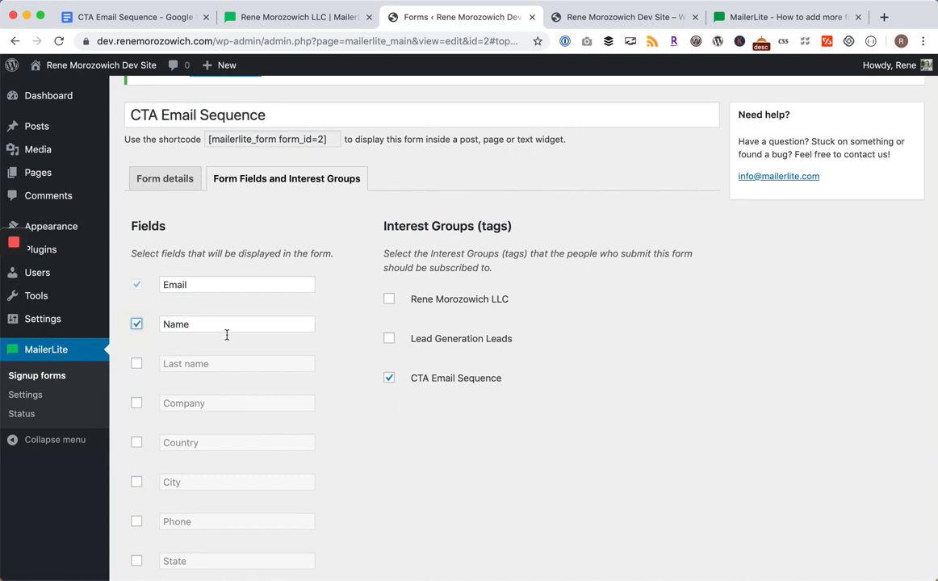
scroll(339, 343, "down", 4)
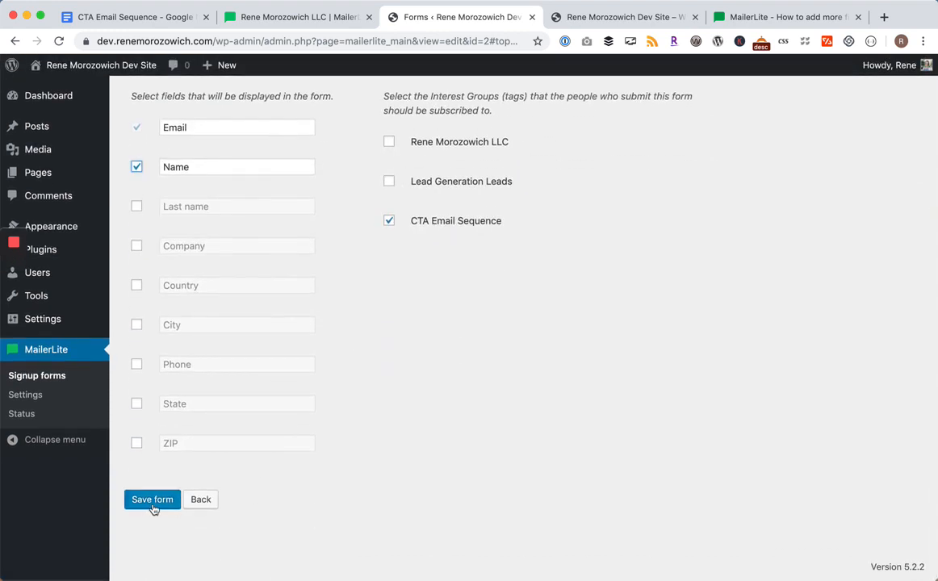
left_click(150, 507)
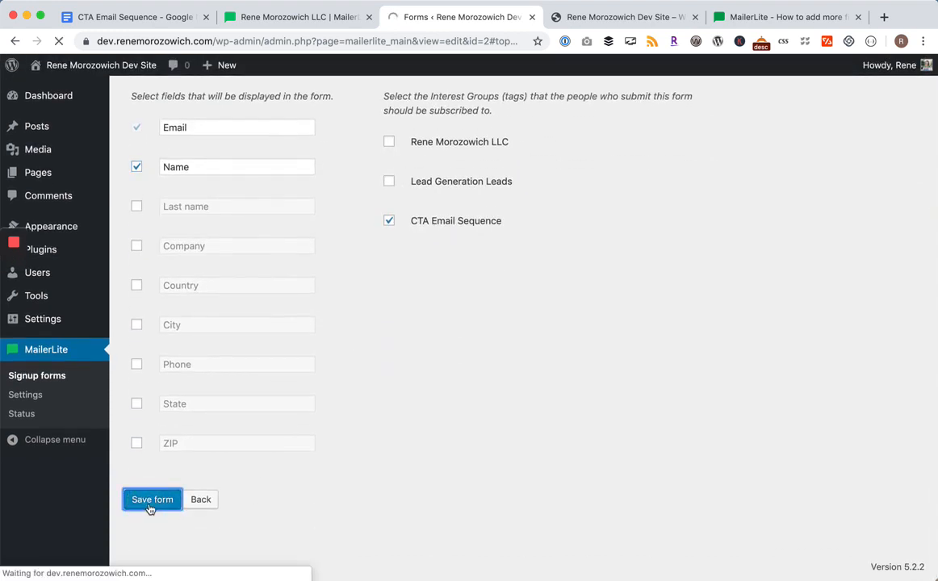
- Look at the Widgets page, return to the custom signup form, and select its shortcode
mouse_move(73, 234)
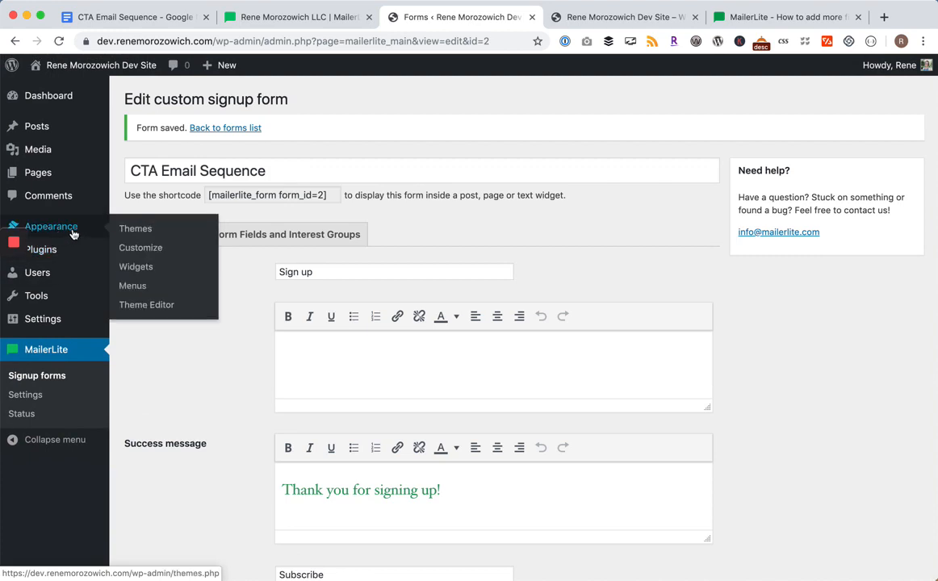
left_click(129, 272)
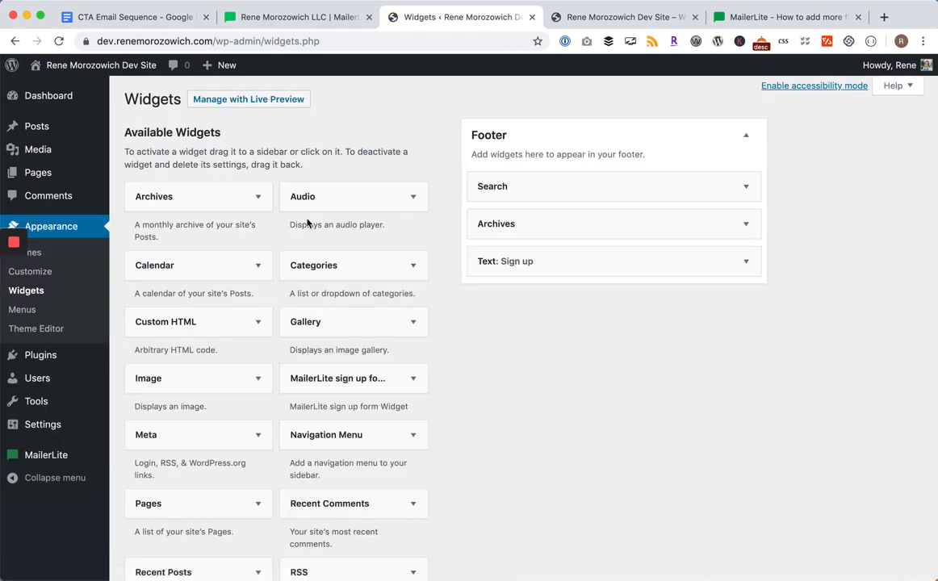
left_click(14, 41)
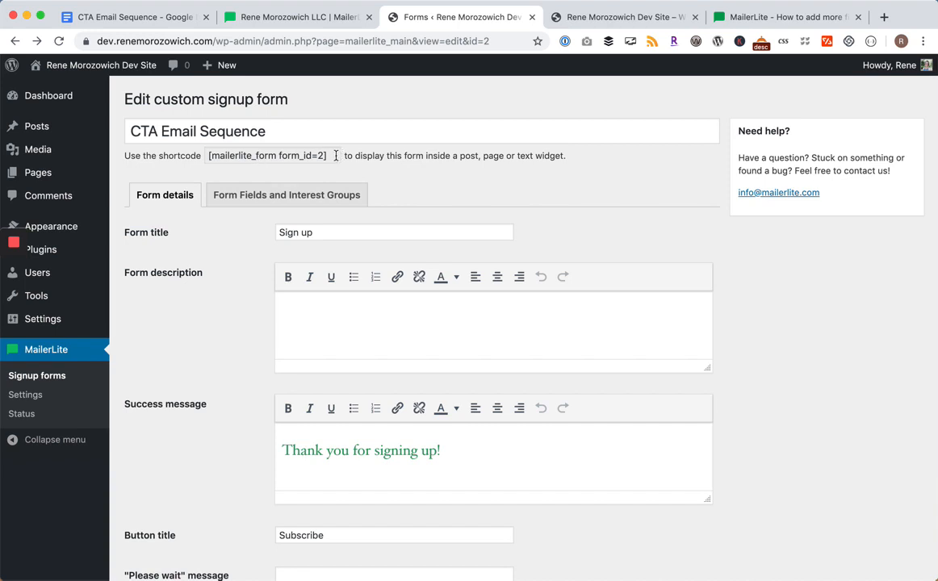
left_click(331, 156)
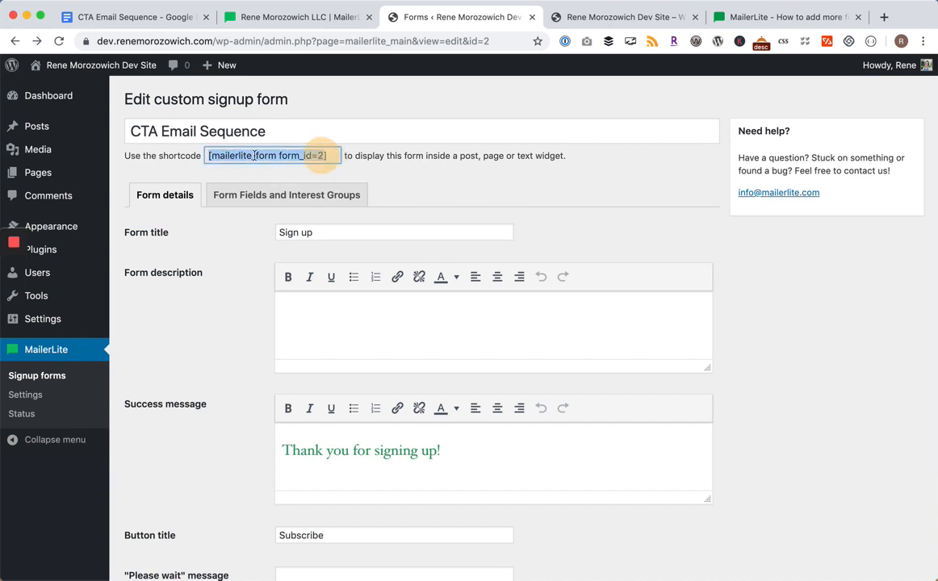
left_click(336, 154)
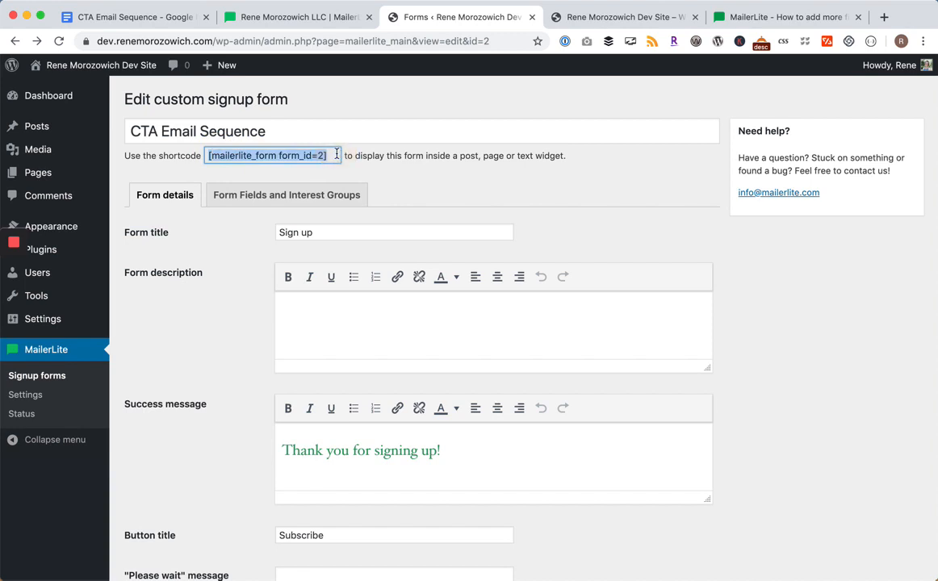
- Add the MailerLite sign up form widget below the Footer's existing widgets, with CTA Email Sequence as its form
mouse_move(71, 227)
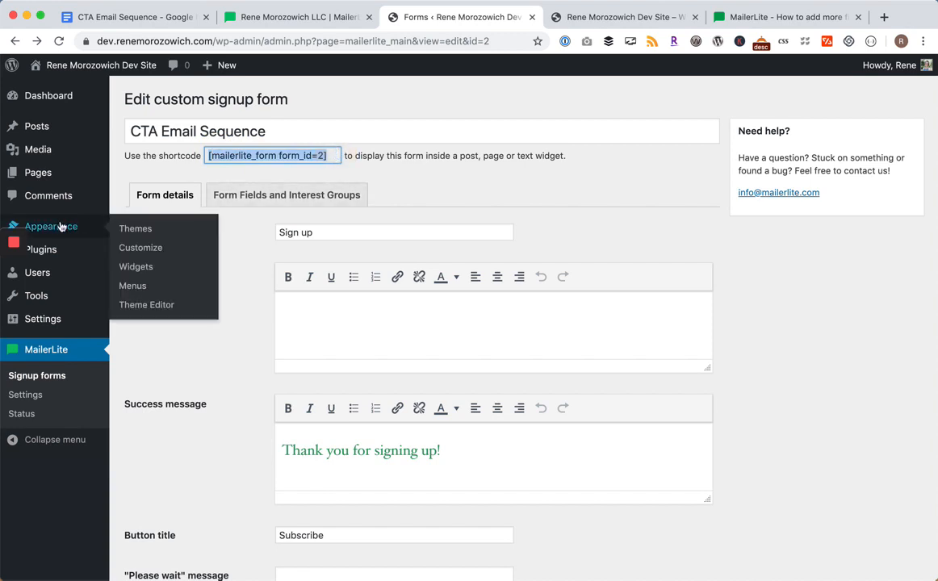
left_click(134, 266)
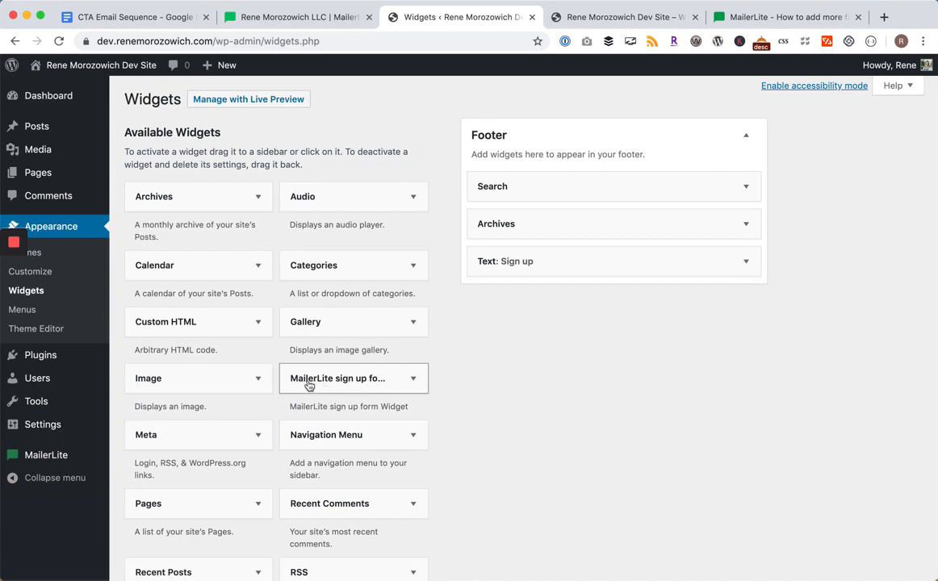
left_click_drag(317, 384, 551, 303)
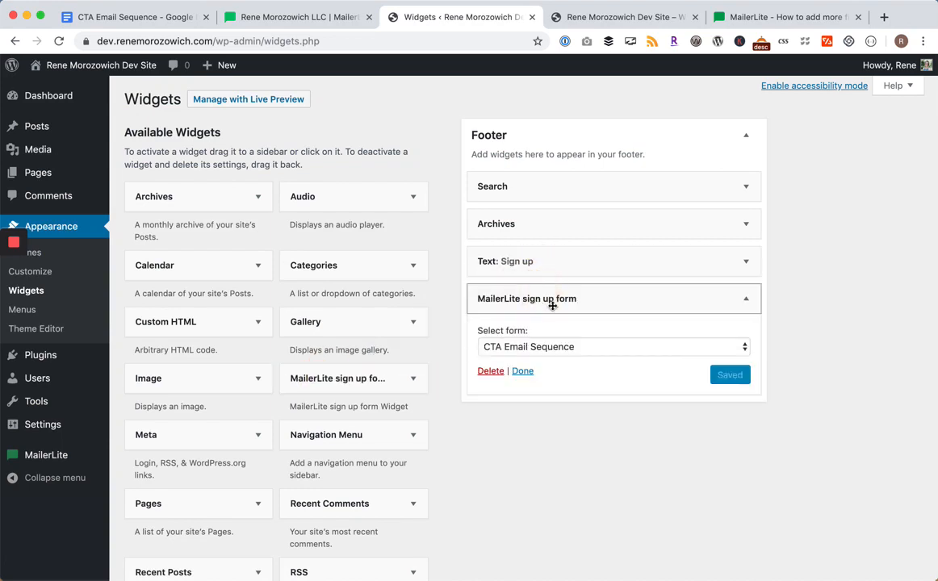
left_click(558, 347)
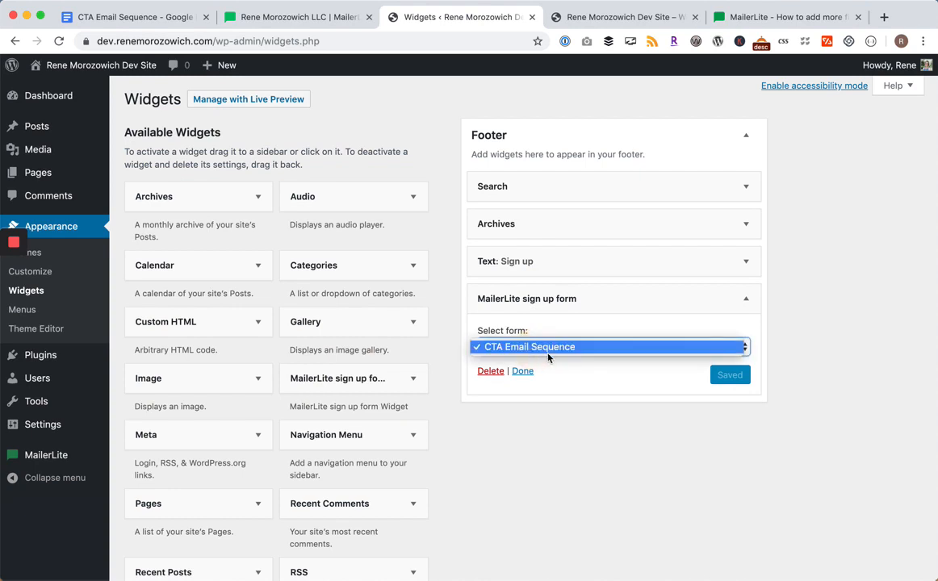
left_click(548, 358)
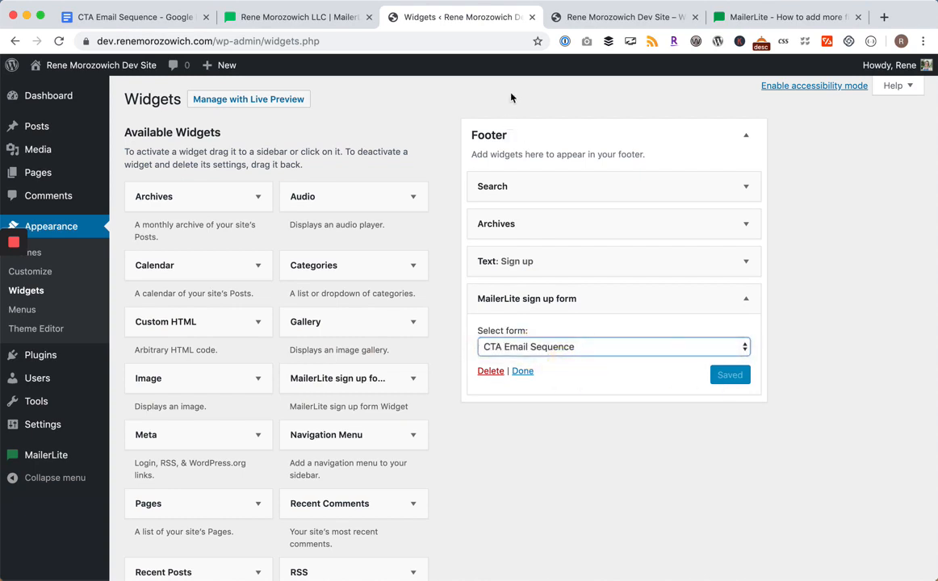
- Reload the live dev site and compare the plugin's signup form with the embedded form in the footer
left_click(588, 18)
key("super+r")
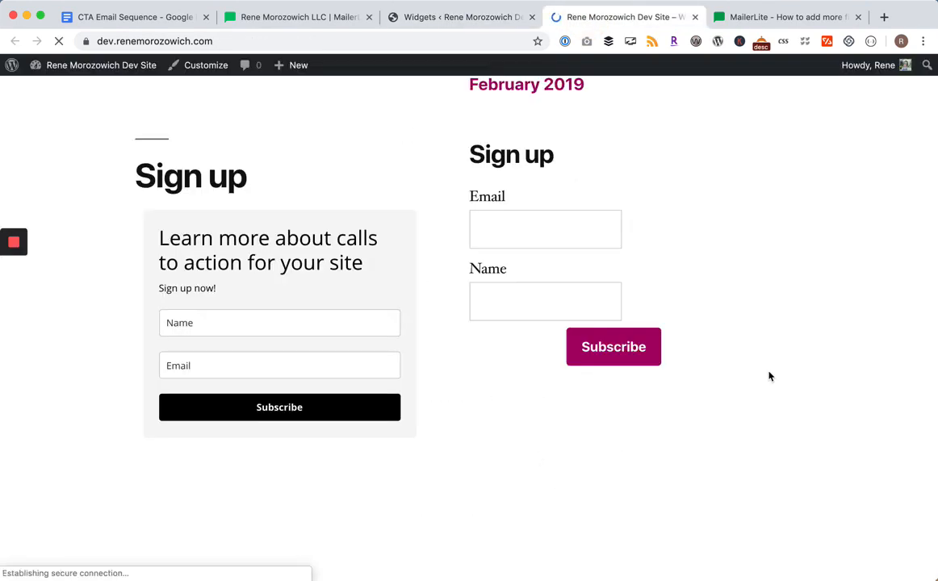
scroll(770, 377, "down", 1)
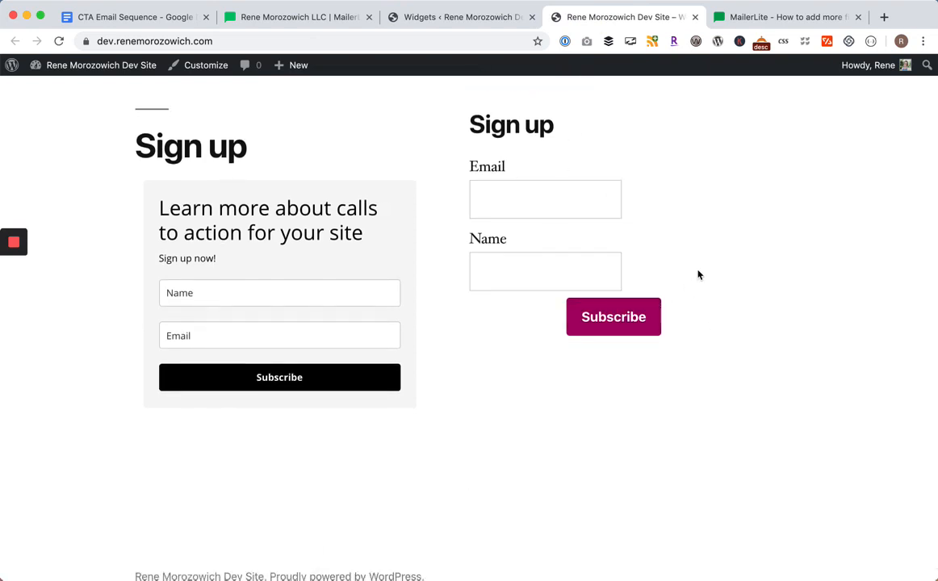
scroll(699, 276, "up", 2)
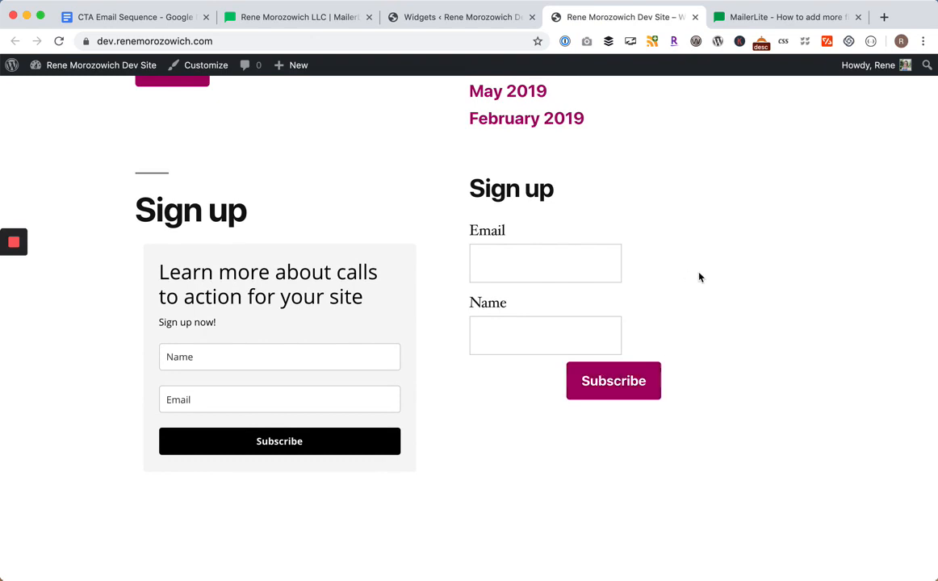
scroll(700, 274, "up", 8)
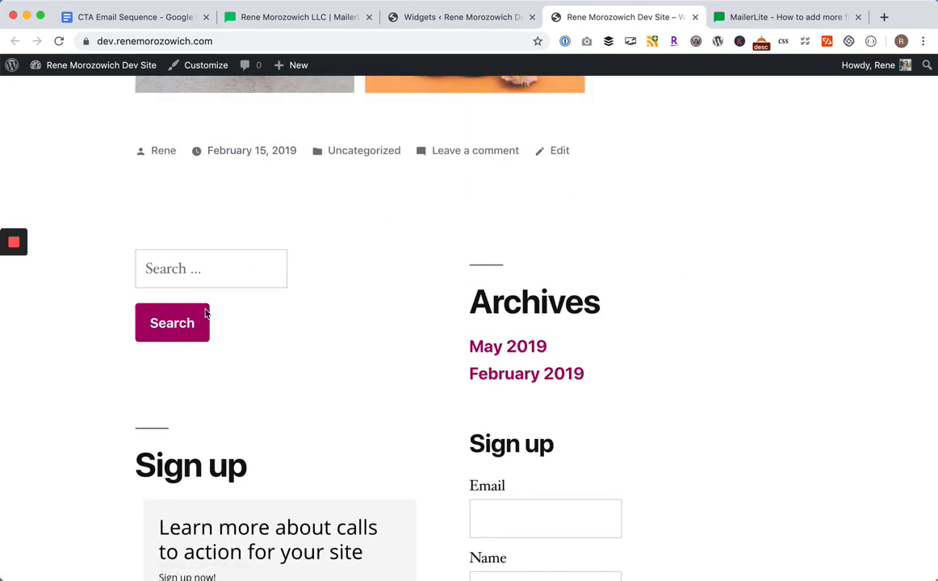
scroll(404, 335, "down", 1)
scroll(403, 334, "down", 5)
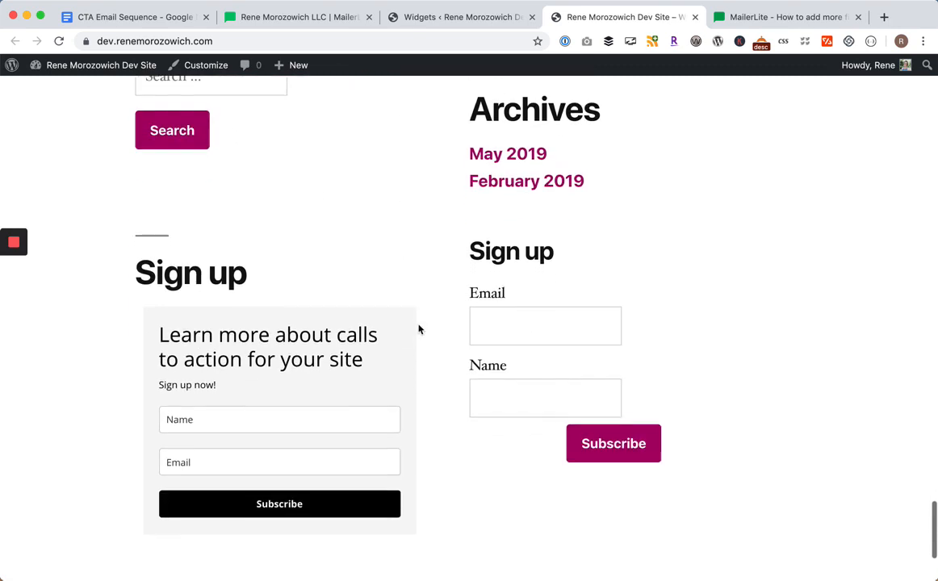